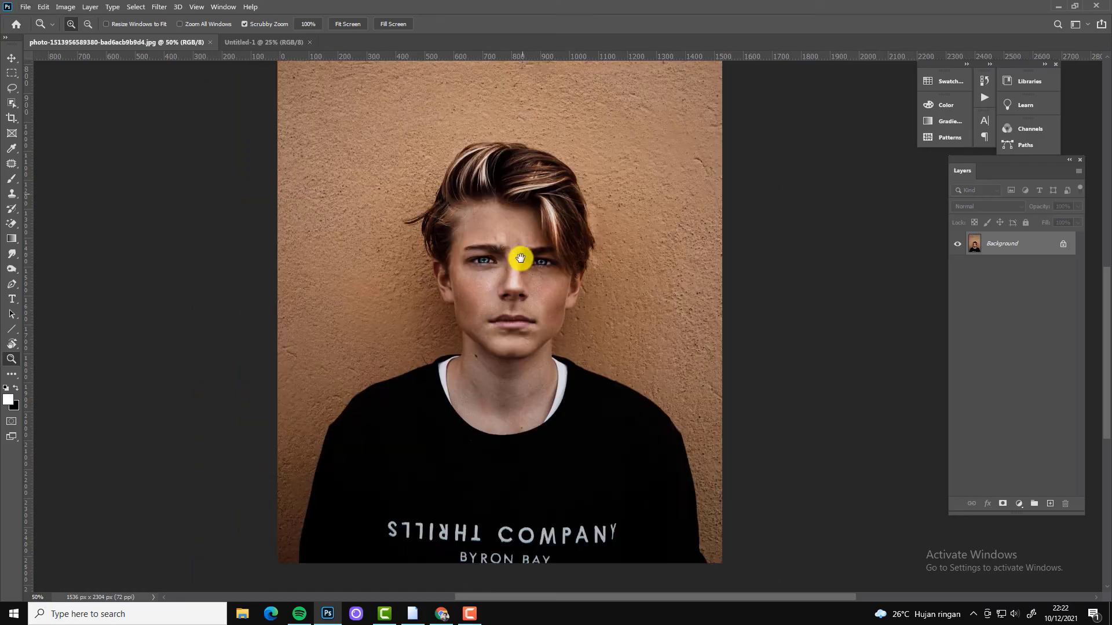
# Select the boy with a box drag using the Object Selection tool, then enter Select and Mask.
pyautogui.click(12, 102)
pyautogui.scroll(-1, 359, 174)
pyautogui.moveTo(296, 80); pyautogui.dragTo(715, 509)
pyautogui.scroll(1, 579, 191)
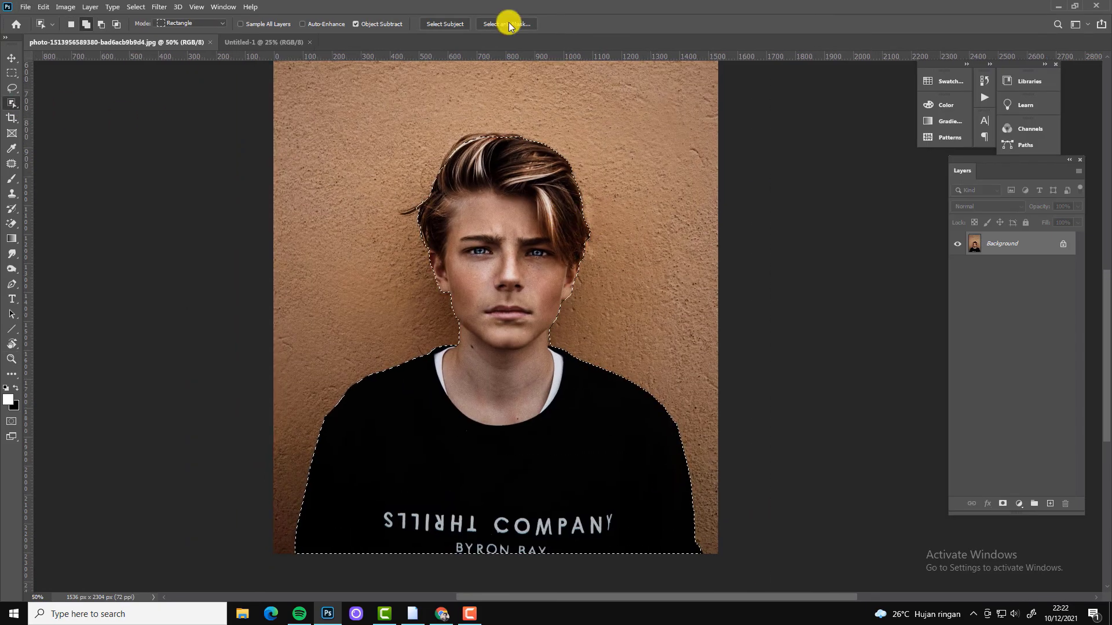
pyautogui.click(508, 26)
pyautogui.scroll(2, 452, 206)
# Refine the selection edge along the top of the hair and the stray left strands.
pyautogui.scroll(2, 450, 209)
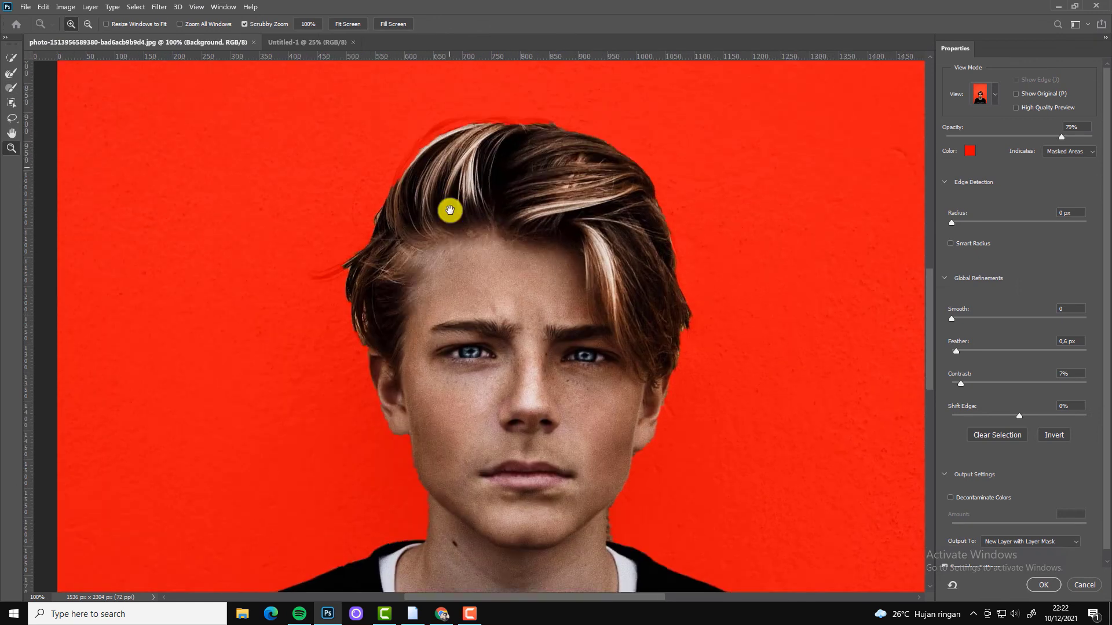
pyautogui.click(12, 73)
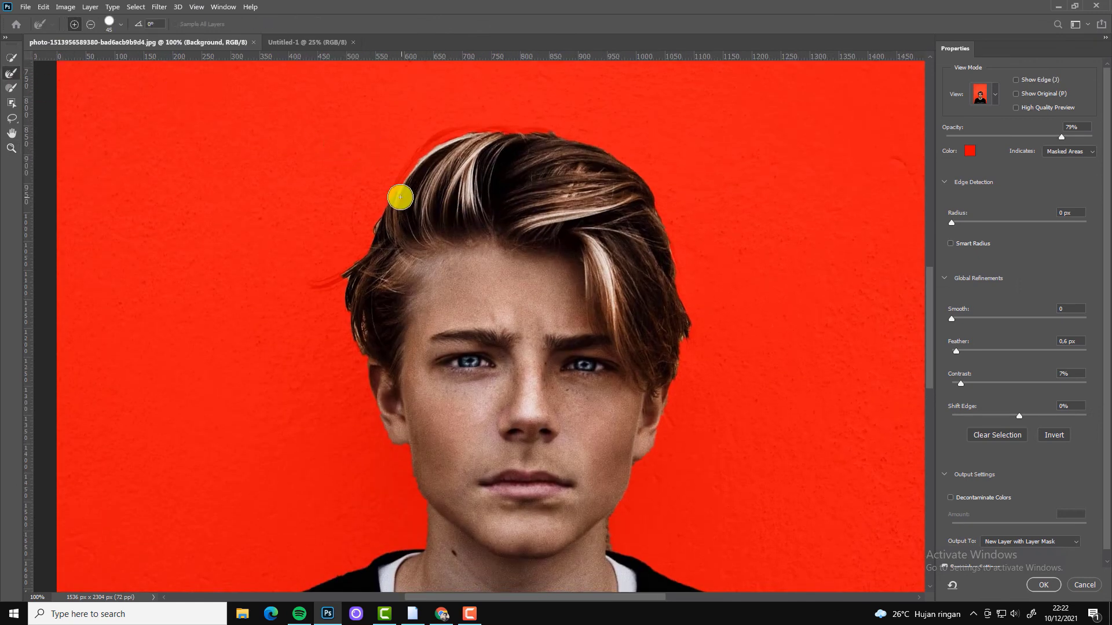
pyautogui.moveTo(400, 197); pyautogui.dragTo(536, 132)
pyautogui.press('[')
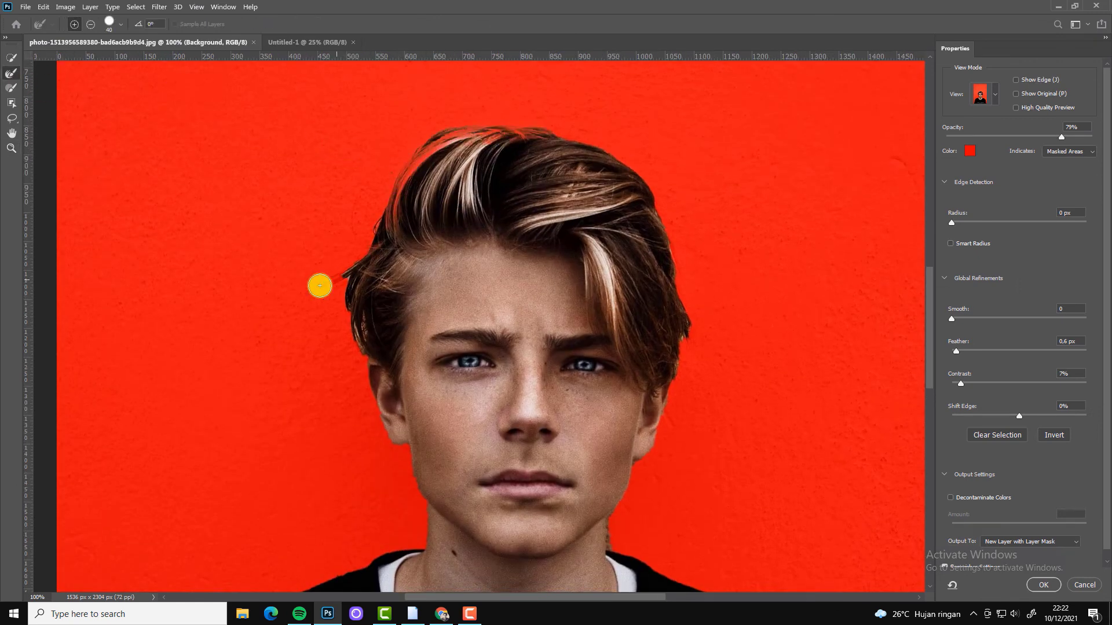
pyautogui.moveTo(319, 285); pyautogui.dragTo(377, 253)
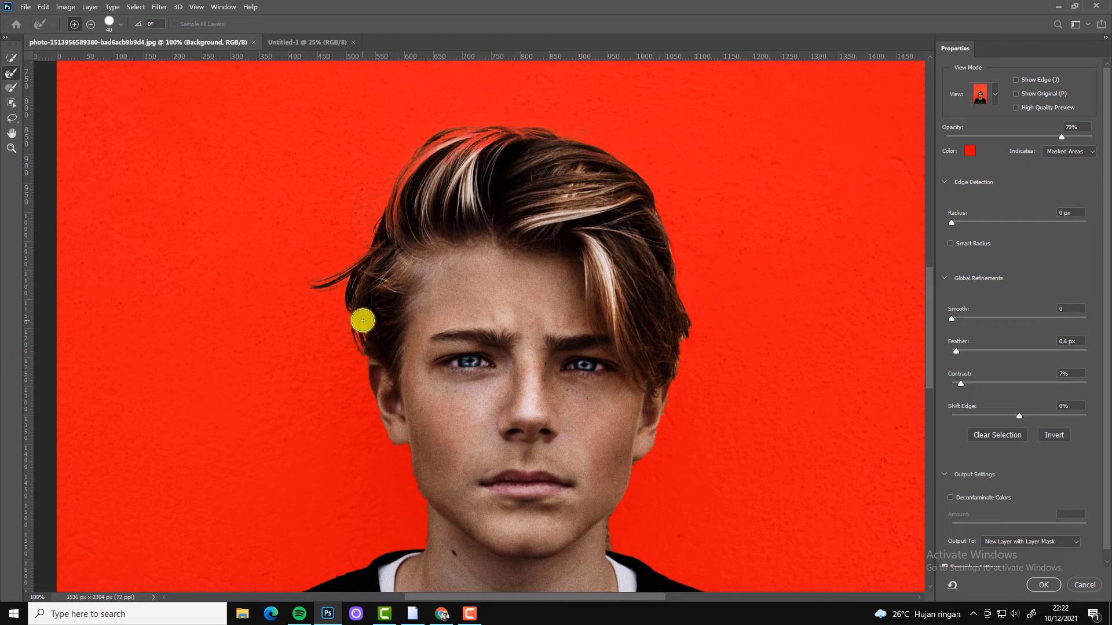
pyautogui.moveTo(352, 281); pyautogui.dragTo(368, 179)
pyautogui.moveTo(442, 232)
pyautogui.mouseDown()
pyautogui.moveTo(367, 241)
pyautogui.moveTo(498, 400)
pyautogui.mouseUp()
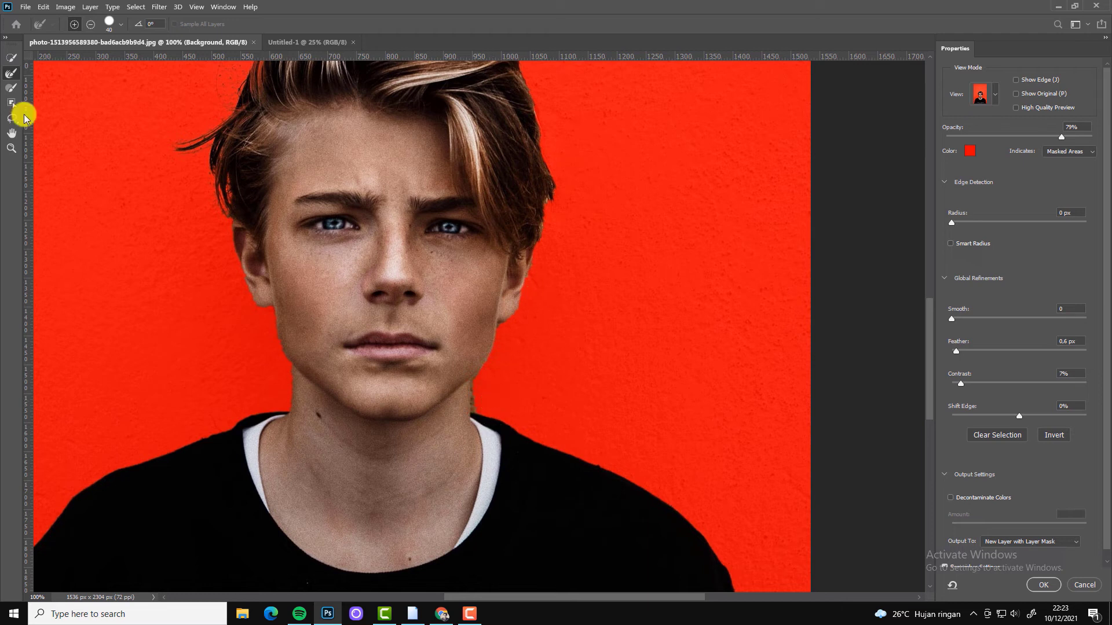
# Refine the left jaw and cheek edge, zoom out, and output as a masked layer.
pyautogui.click(11, 88)
pyautogui.press(']')
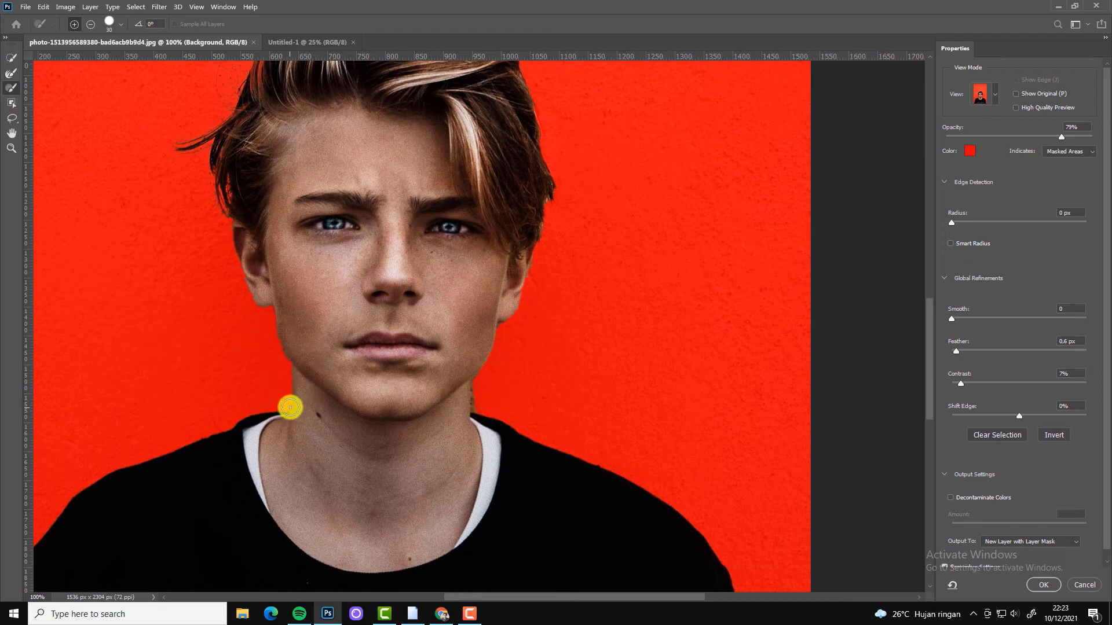
pyautogui.moveTo(290, 407); pyautogui.dragTo(272, 313)
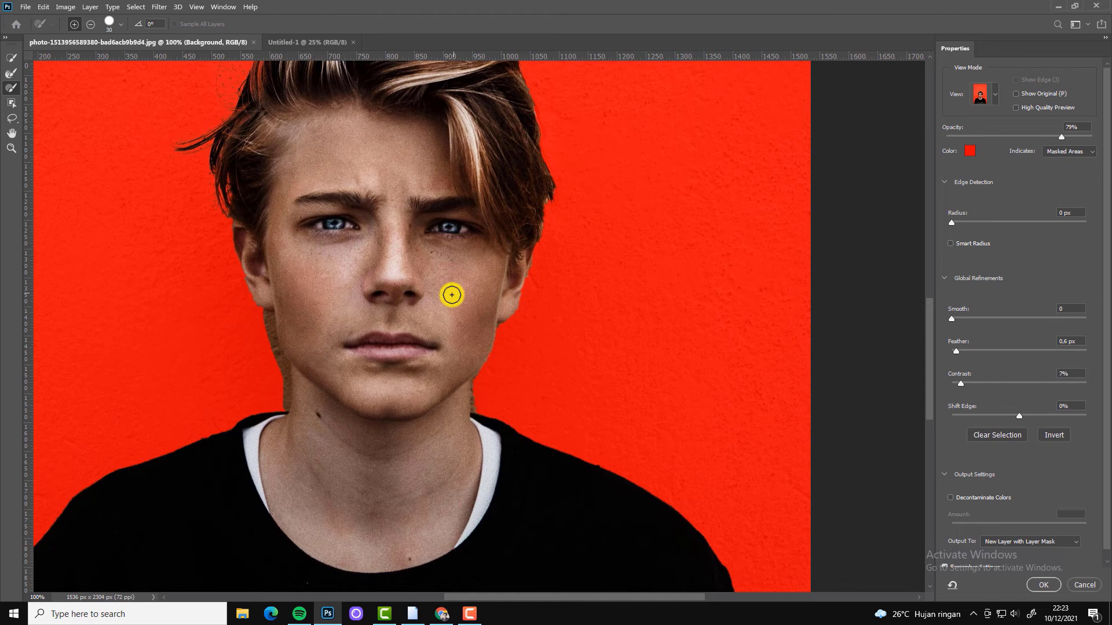
pyautogui.press('z')
pyautogui.keyDown('alt'); pyautogui.click(544, 324); pyautogui.keyUp('alt')
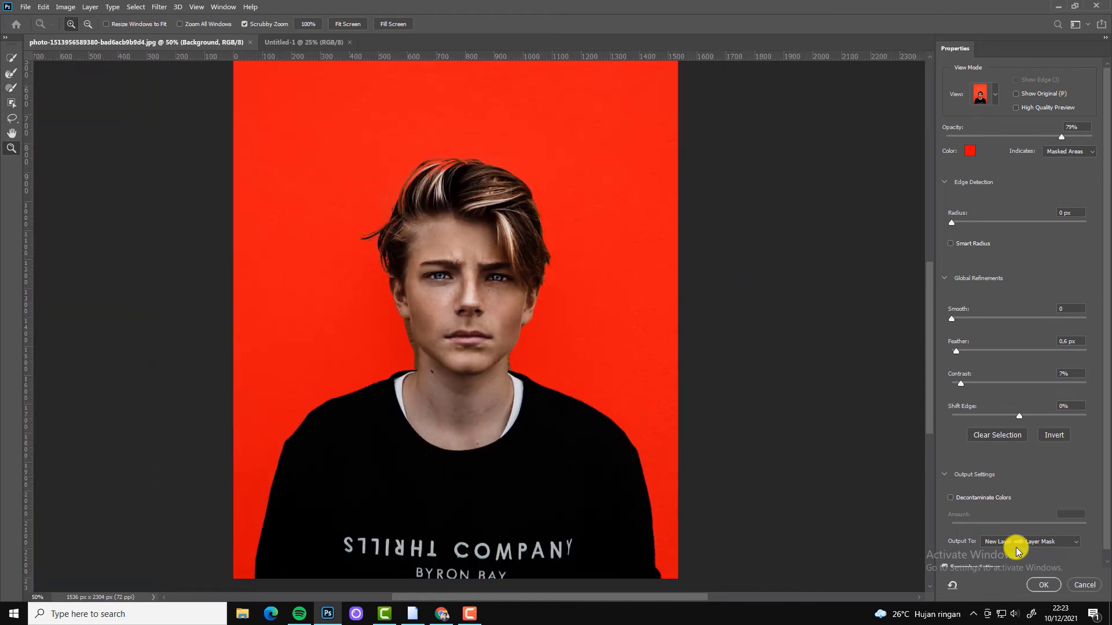
pyautogui.click(1043, 585)
# Apply the layer mask on the Background copy and select the original Background layer.
pyautogui.rightClick(996, 244)
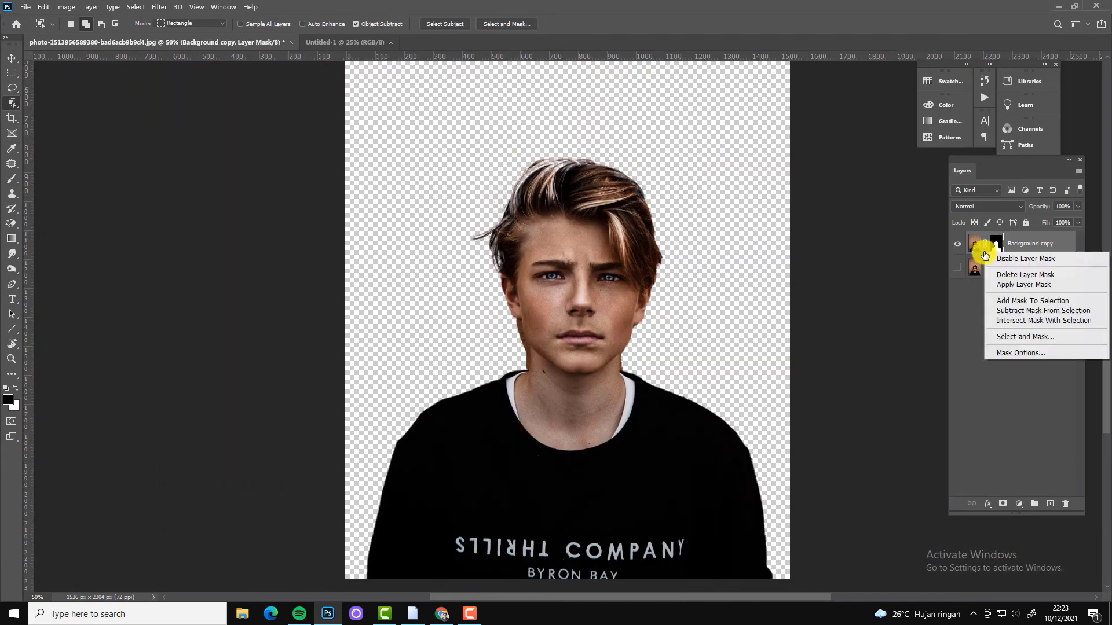
pyautogui.click(1011, 285)
pyautogui.click(953, 268)
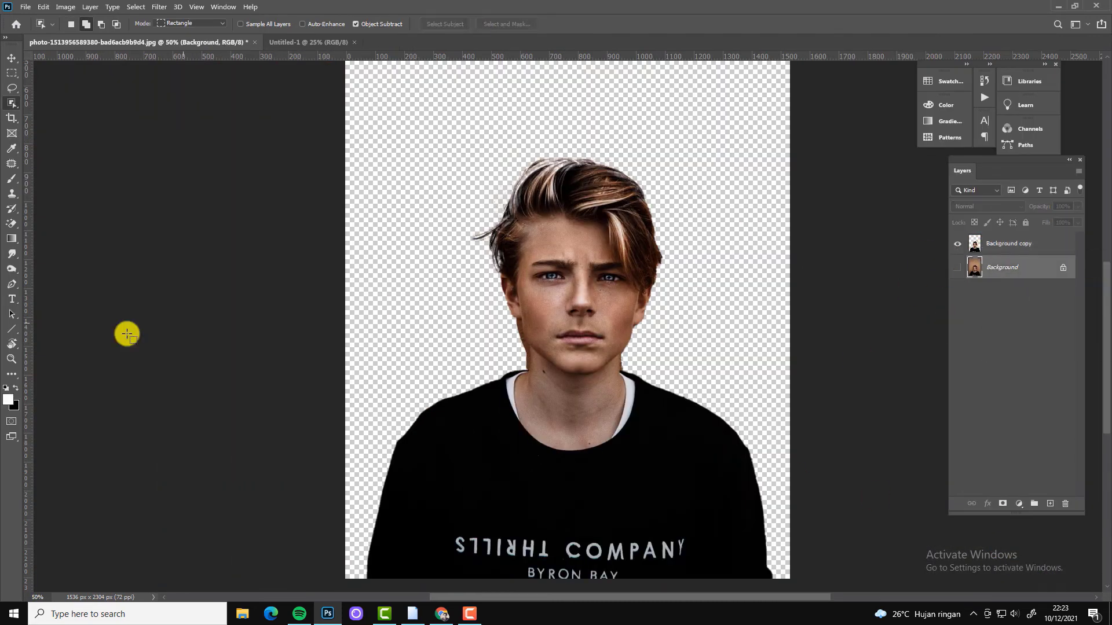
# Fill the Background layer with green (#218805) and show it behind the cut-out.
pyautogui.click(8, 399)
pyautogui.click(863, 468)
pyautogui.click(842, 434)
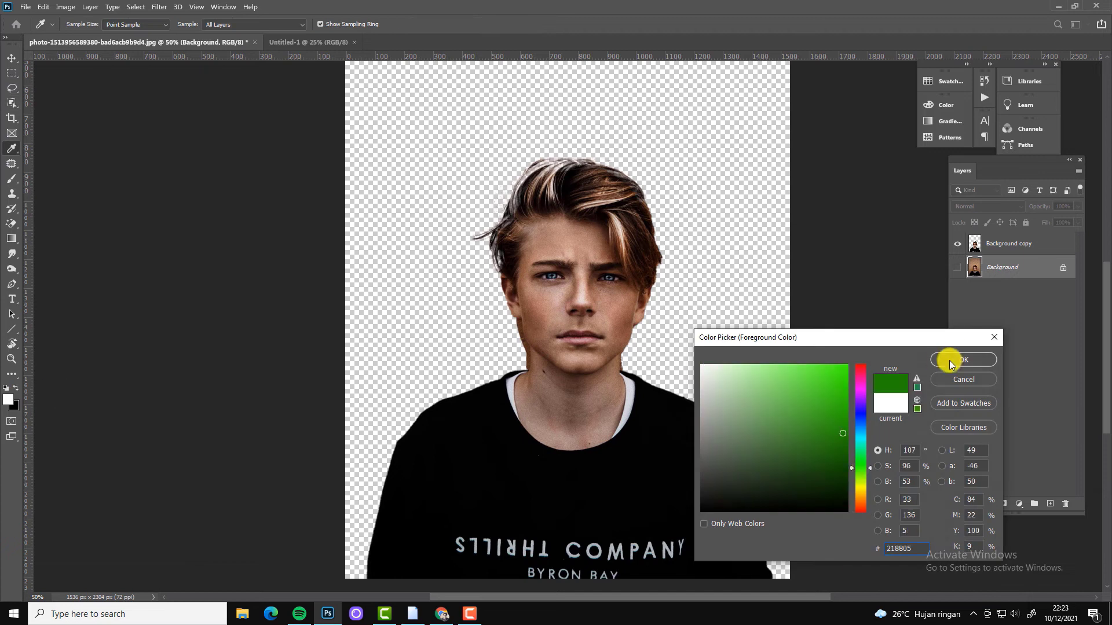
pyautogui.click(962, 359)
pyautogui.moveTo(927, 352); pyautogui.dragTo(954, 272)
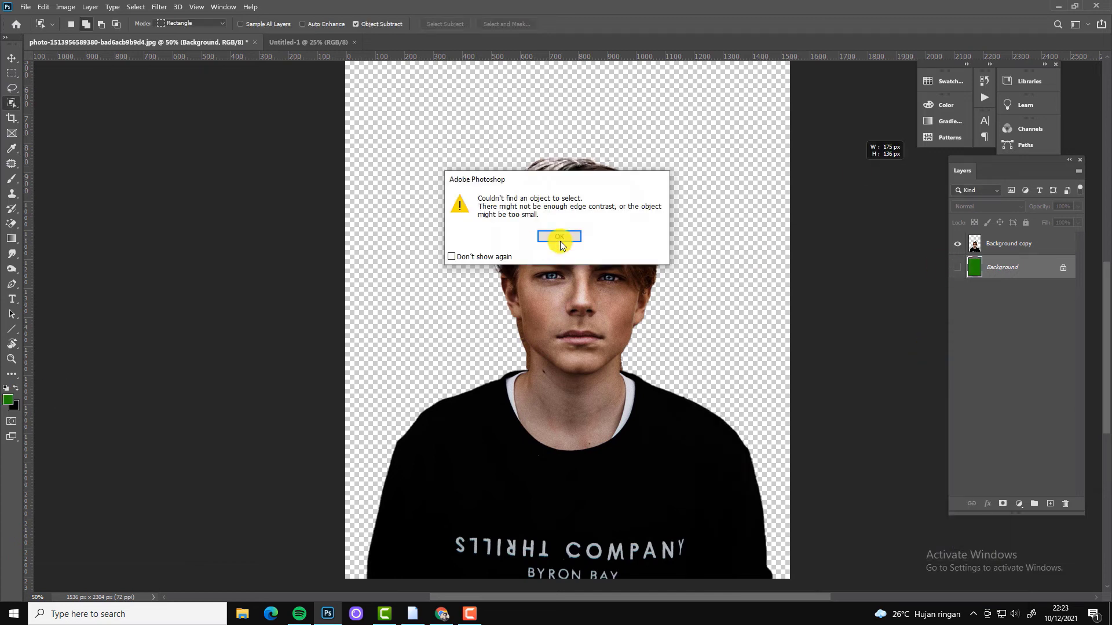
pyautogui.click(560, 238)
pyautogui.click(957, 267)
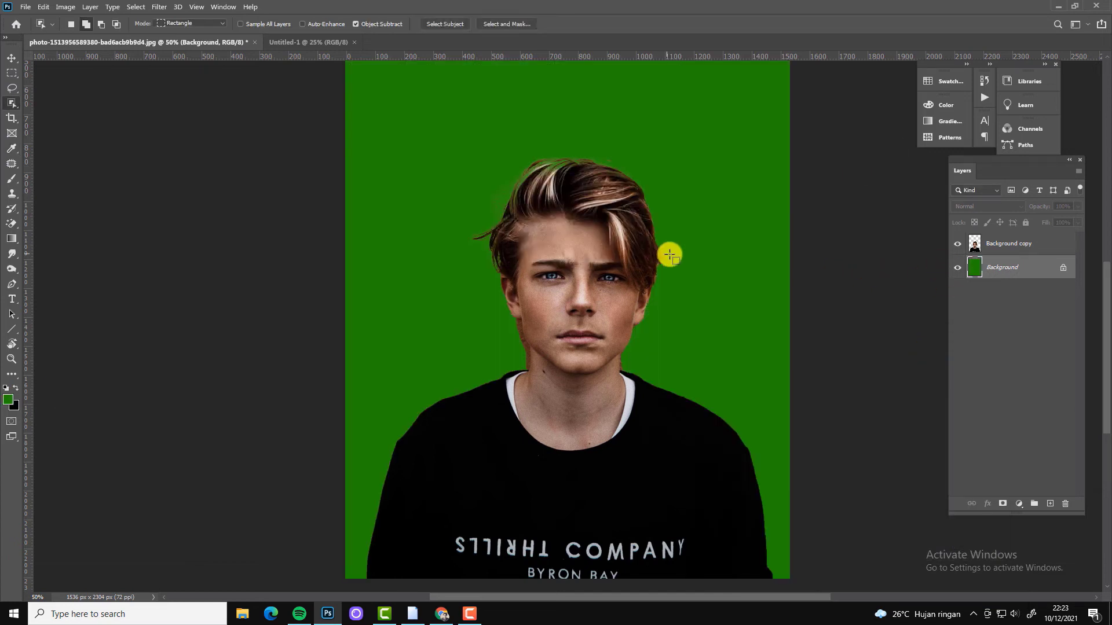
# Zoom in on the neck and trace a closed pen path around the leftover wall by the left jaw.
pyautogui.press('z')
pyautogui.click(600, 350)
pyautogui.moveTo(600, 349); pyautogui.dragTo(474, 203)
pyautogui.click(474, 203)
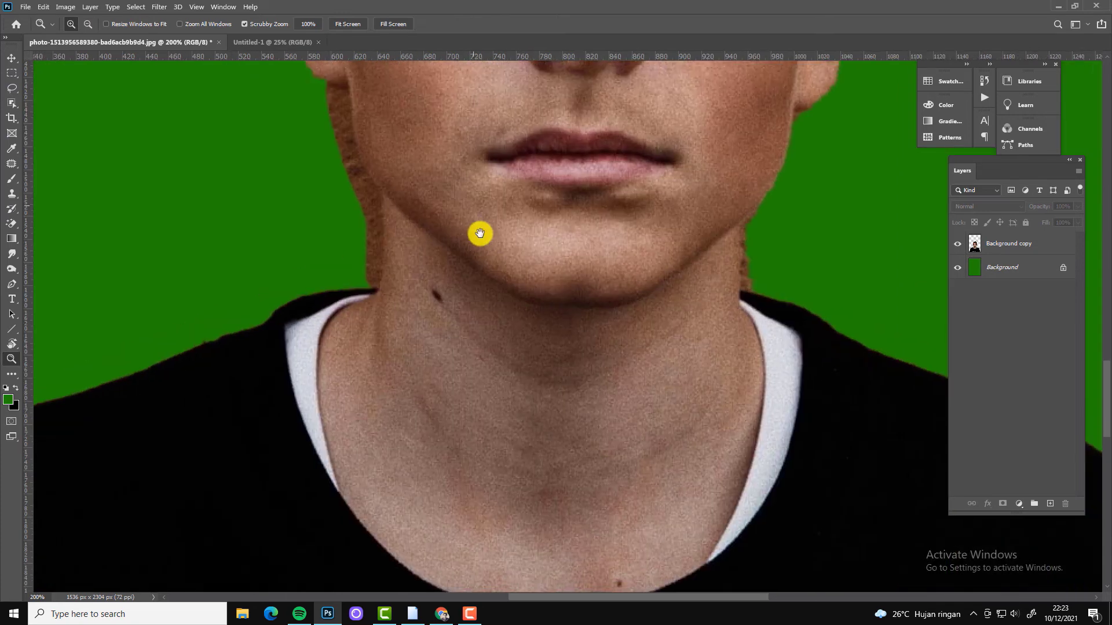
pyautogui.click(11, 284)
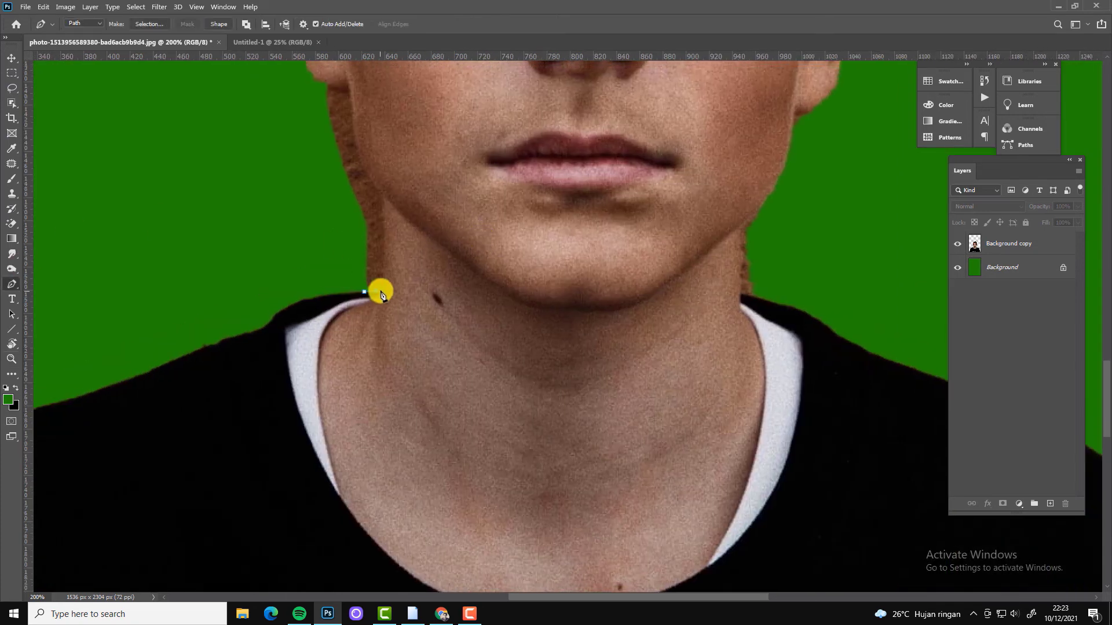
pyautogui.click(380, 291)
pyautogui.scroll(3, 387, 187)
pyautogui.hscroll(-2, 387, 186)
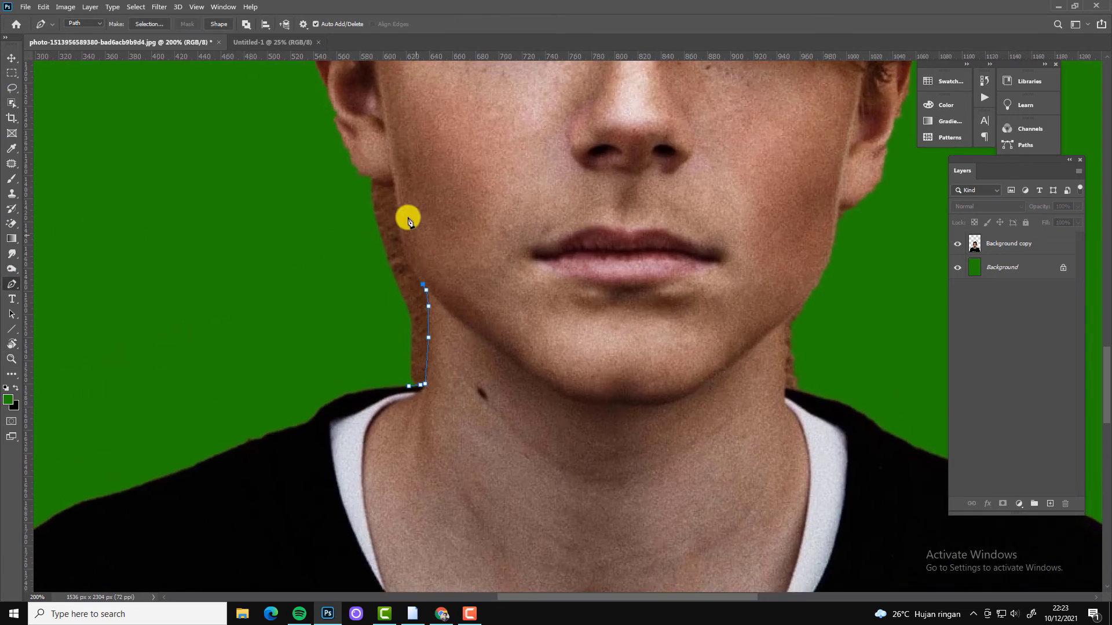
pyautogui.moveTo(395, 186); pyautogui.dragTo(392, 104)
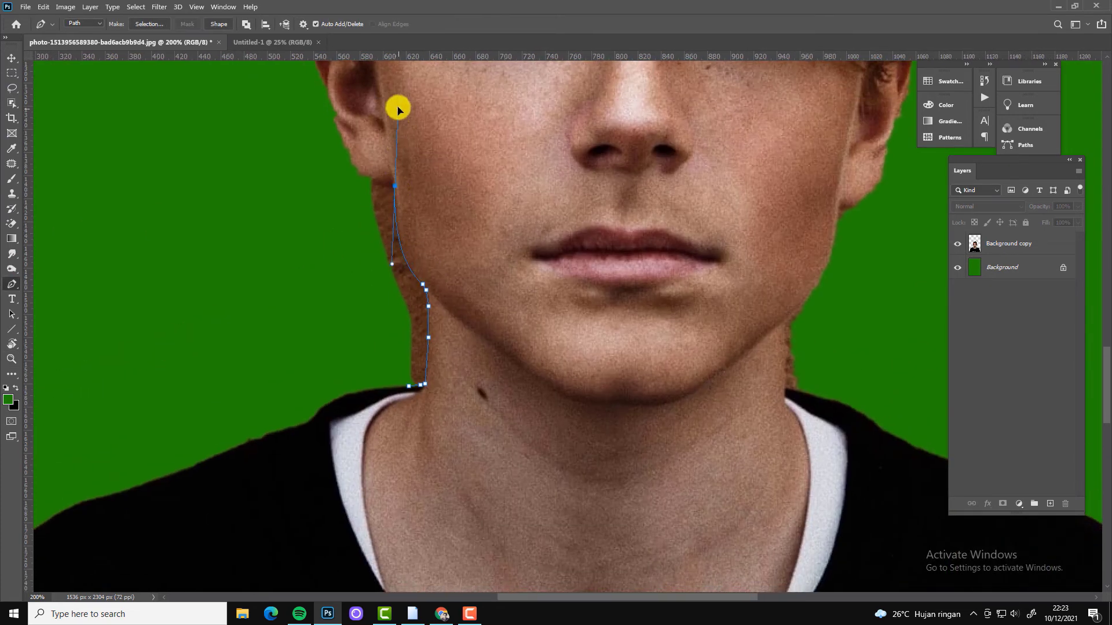
pyautogui.keyDown('alt'); pyautogui.click(395, 186); pyautogui.keyUp('alt')
pyautogui.click(369, 178)
pyautogui.click(346, 148)
pyautogui.click(312, 114)
pyautogui.click(288, 218)
pyautogui.click(363, 356)
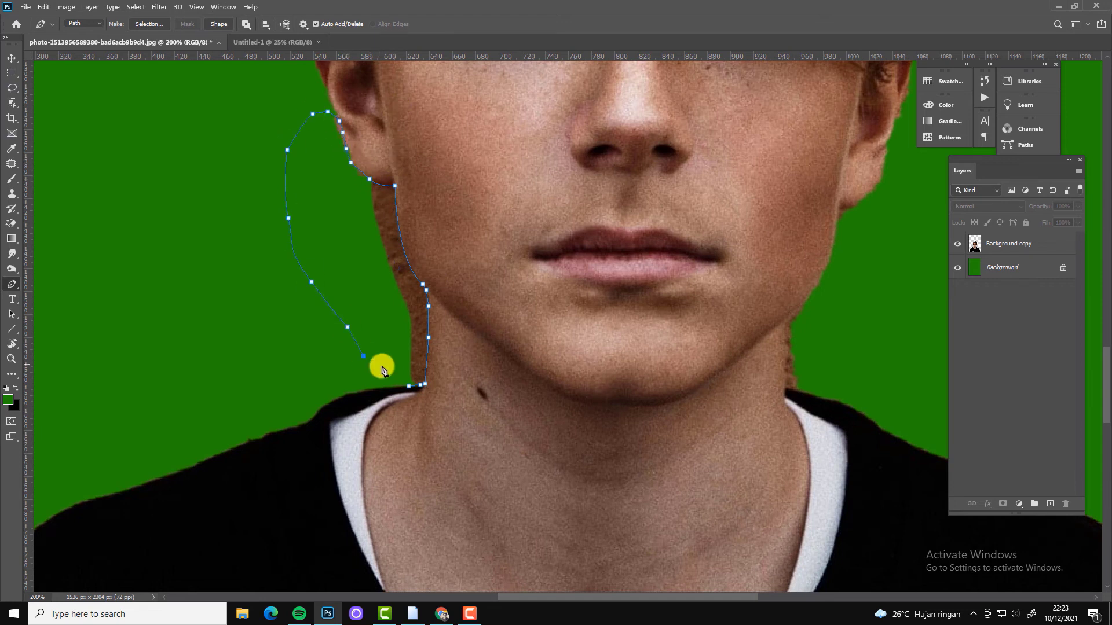
# Turn the path into a selection and remove the wall fragment from the Background copy.
pyautogui.hotkey('ctrl', 'Return')
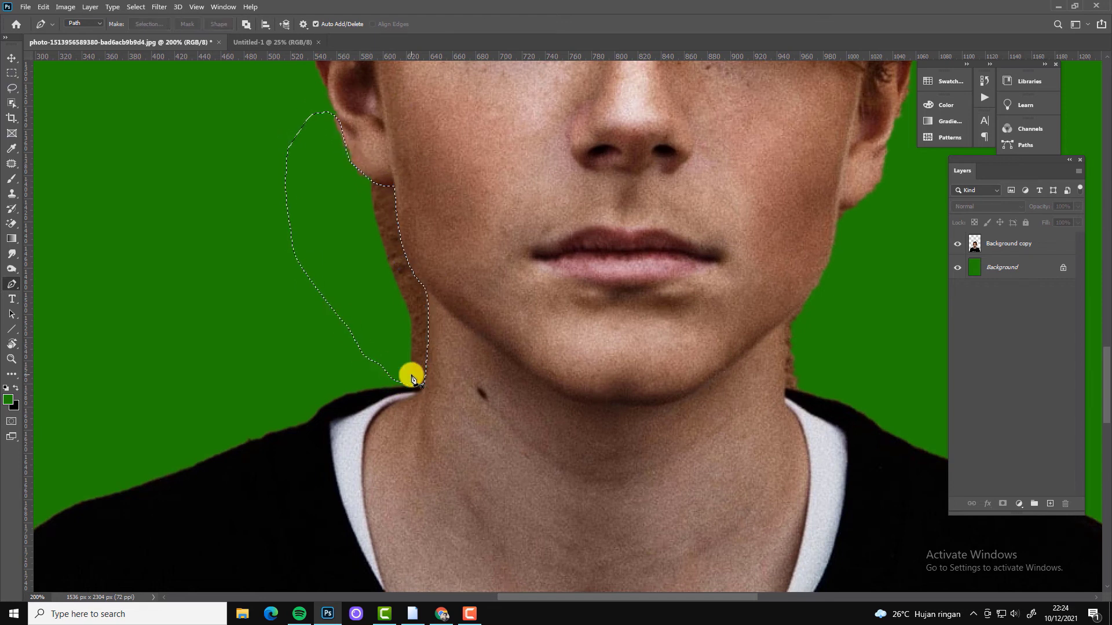
pyautogui.press('v')
pyautogui.click(979, 243)
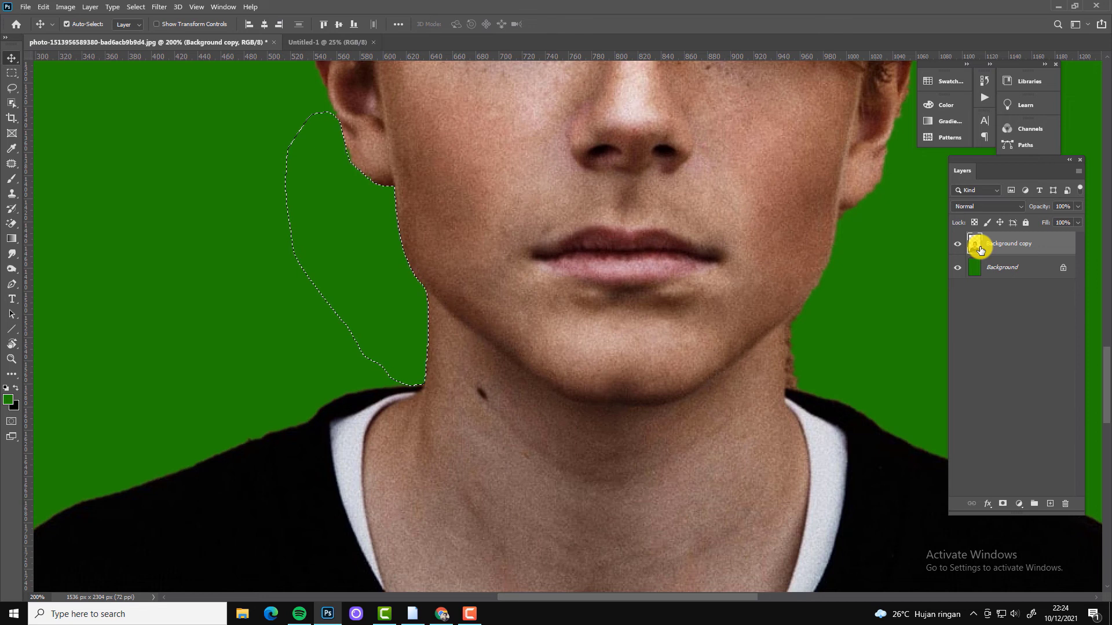
pyautogui.hotkey('ctrl', 'd')
pyautogui.press('z')
# Trace a closed pen path around the leftover wall patch beside the right jaw.
pyautogui.keyDown('alt'); pyautogui.click(696, 212); pyautogui.keyUp('alt')
pyautogui.click(747, 277)
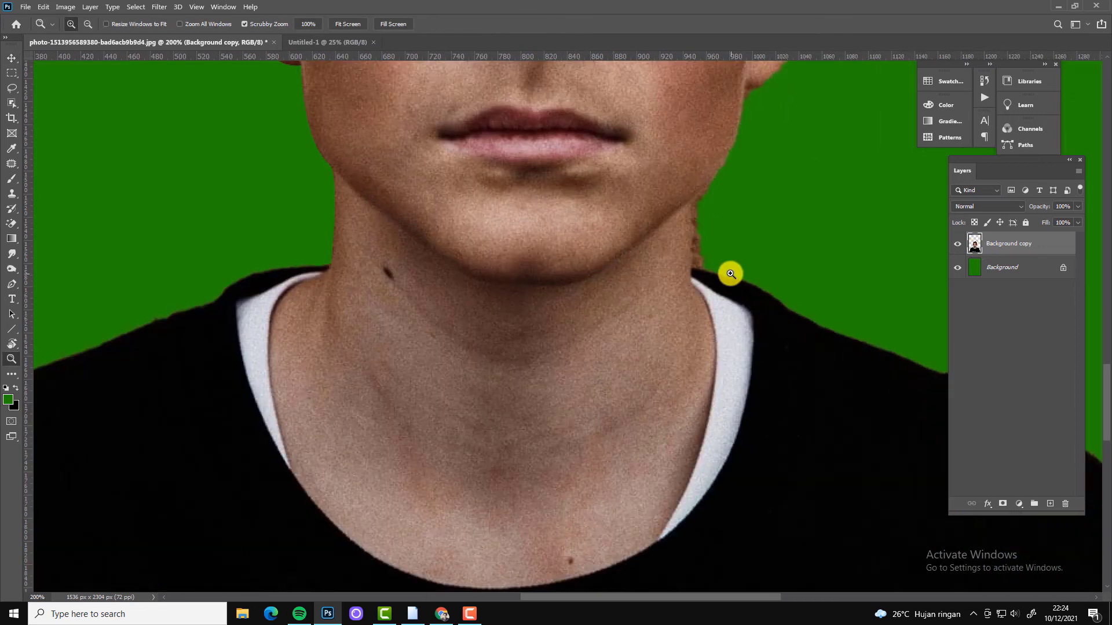
pyautogui.moveTo(732, 272); pyautogui.dragTo(647, 281)
pyautogui.press('p')
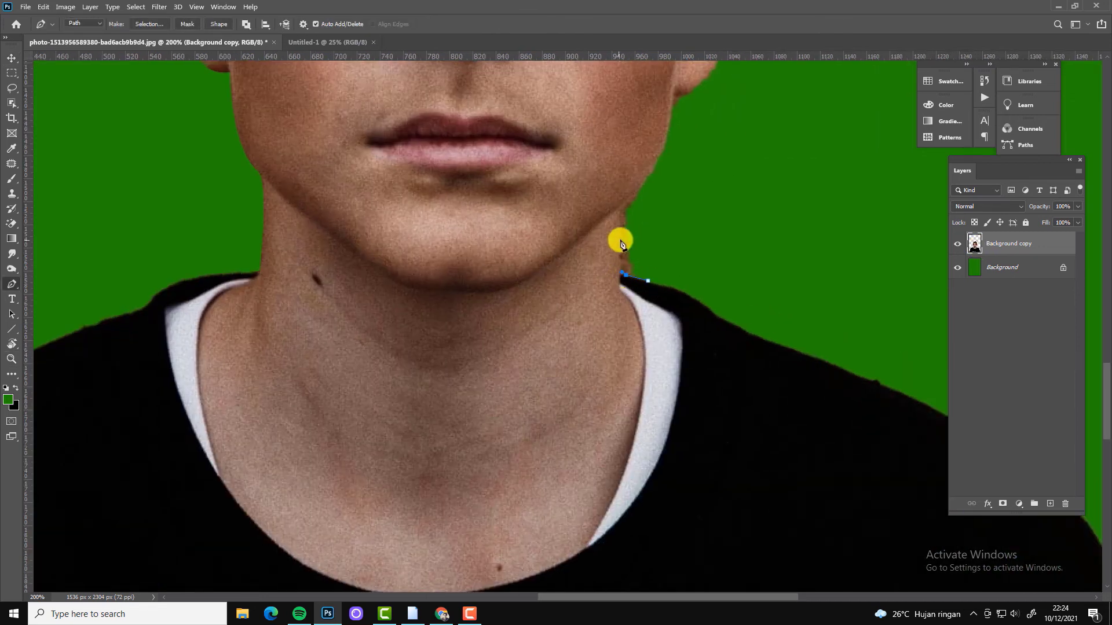
pyautogui.click(647, 179)
pyautogui.click(670, 142)
pyautogui.click(681, 122)
pyautogui.click(694, 197)
pyautogui.click(676, 233)
pyautogui.click(666, 261)
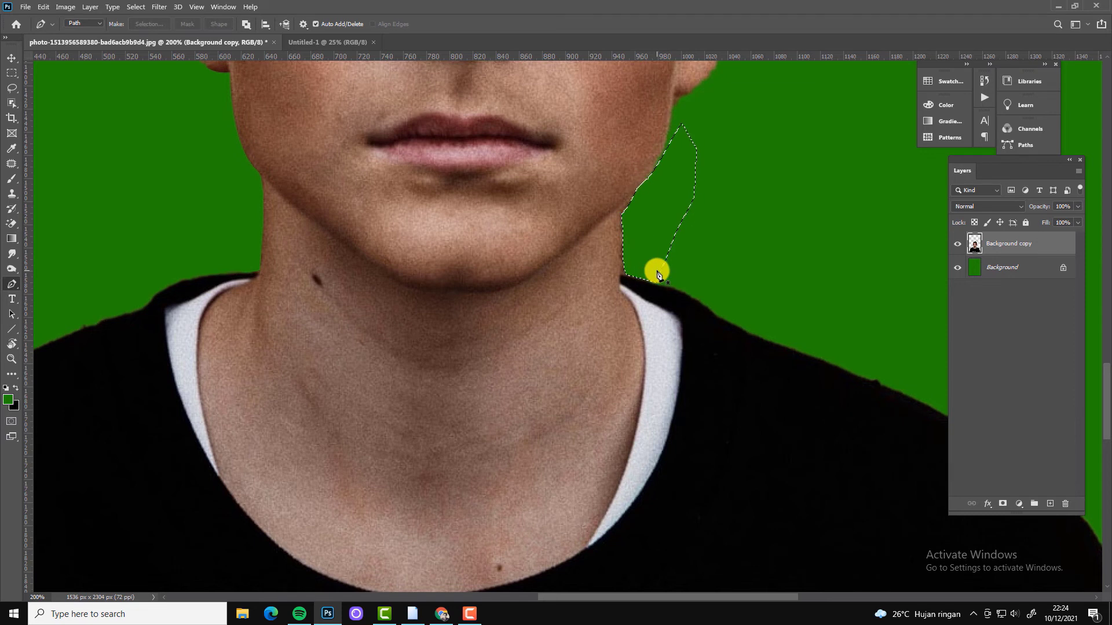
pyautogui.click(658, 274)
pyautogui.press('z')
pyautogui.keyDown('alt'); pyautogui.click(608, 223); pyautogui.keyUp('alt')
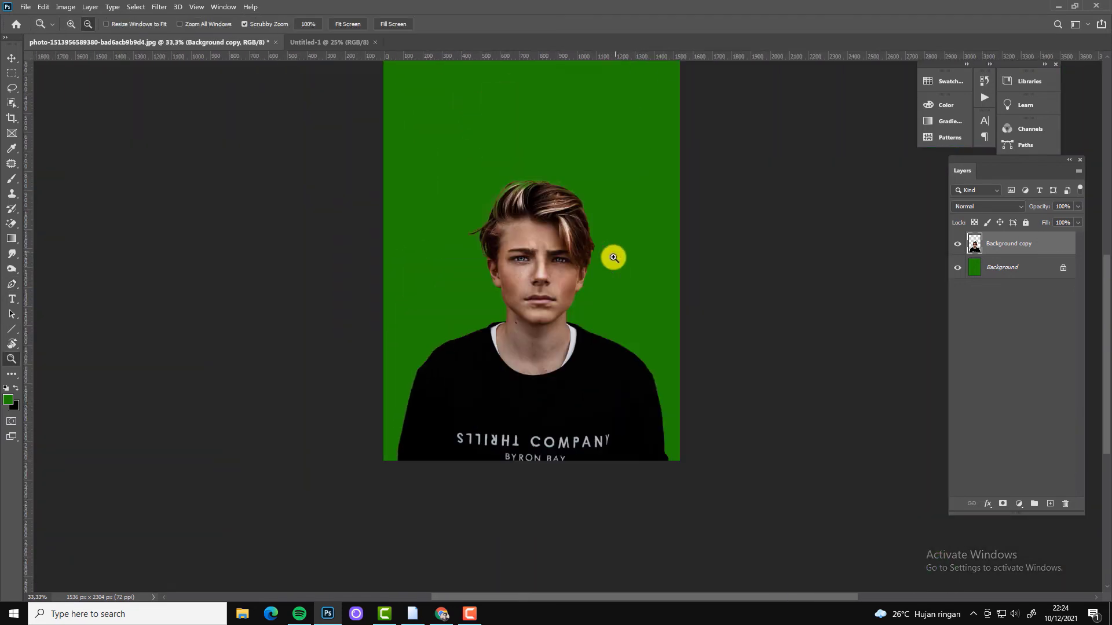
# Select the shirt print with a rectangle and apply a Content-Aware fill to it.
pyautogui.click(555, 461)
pyautogui.click(543, 479)
pyautogui.press('m')
pyautogui.moveTo(347, 274); pyautogui.dragTo(680, 321)
pyautogui.rightClick(614, 293)
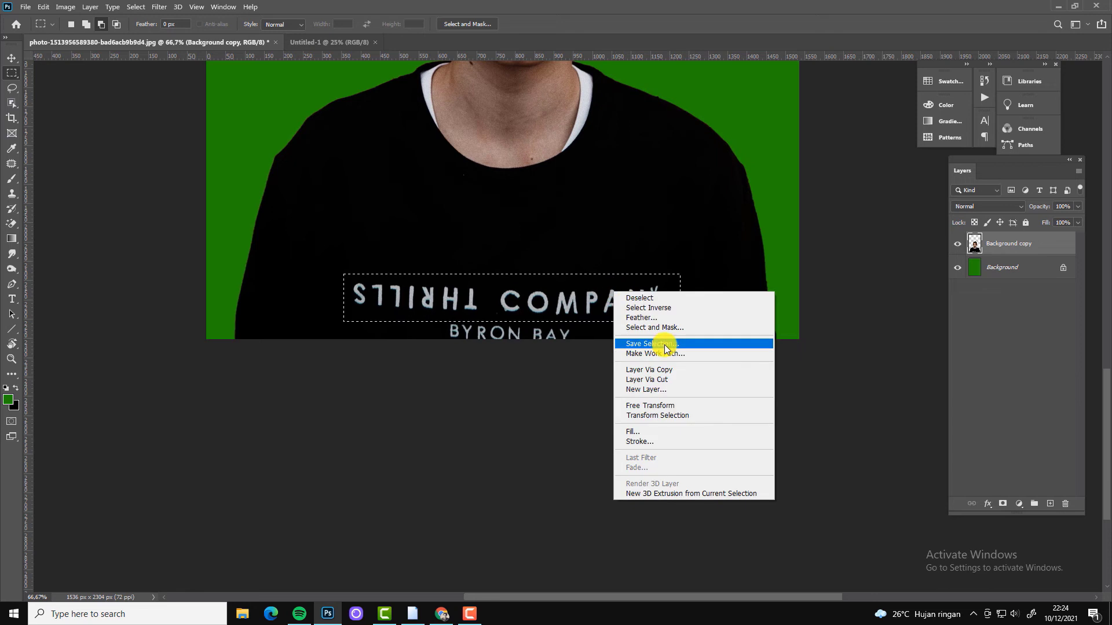
pyautogui.click(669, 432)
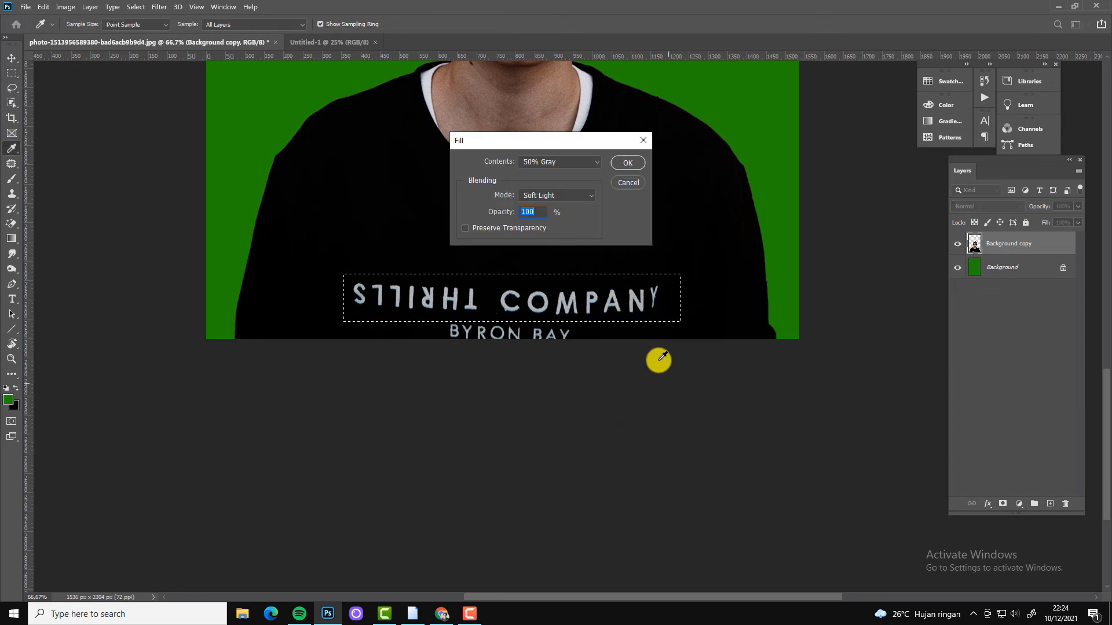
pyautogui.click(597, 164)
pyautogui.click(569, 200)
pyautogui.click(627, 163)
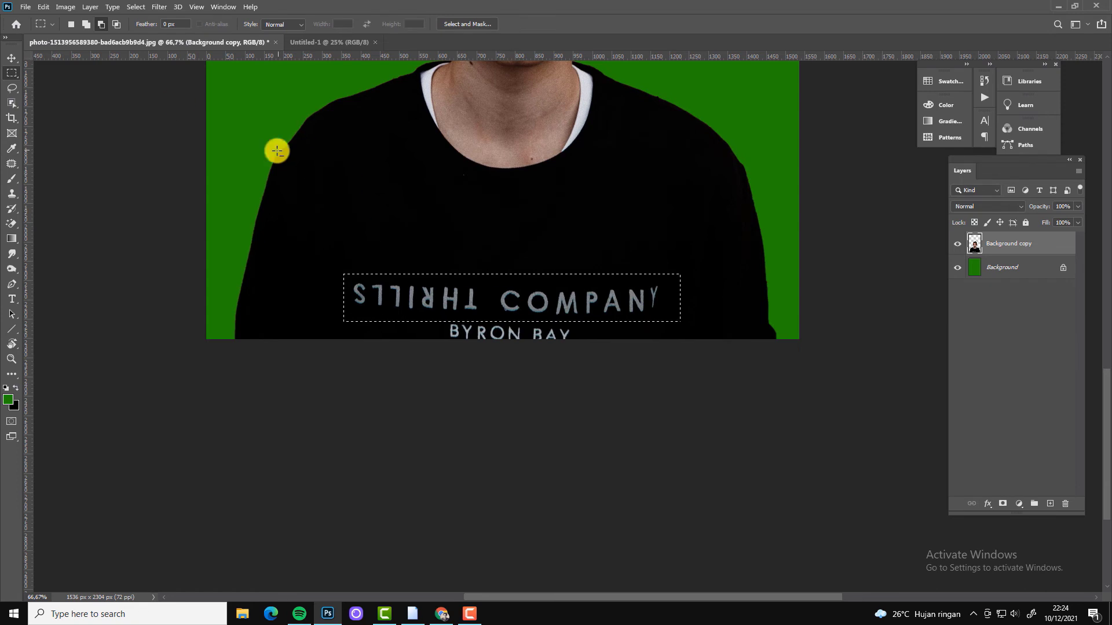
pyautogui.hotkey('ctrl', 'd')
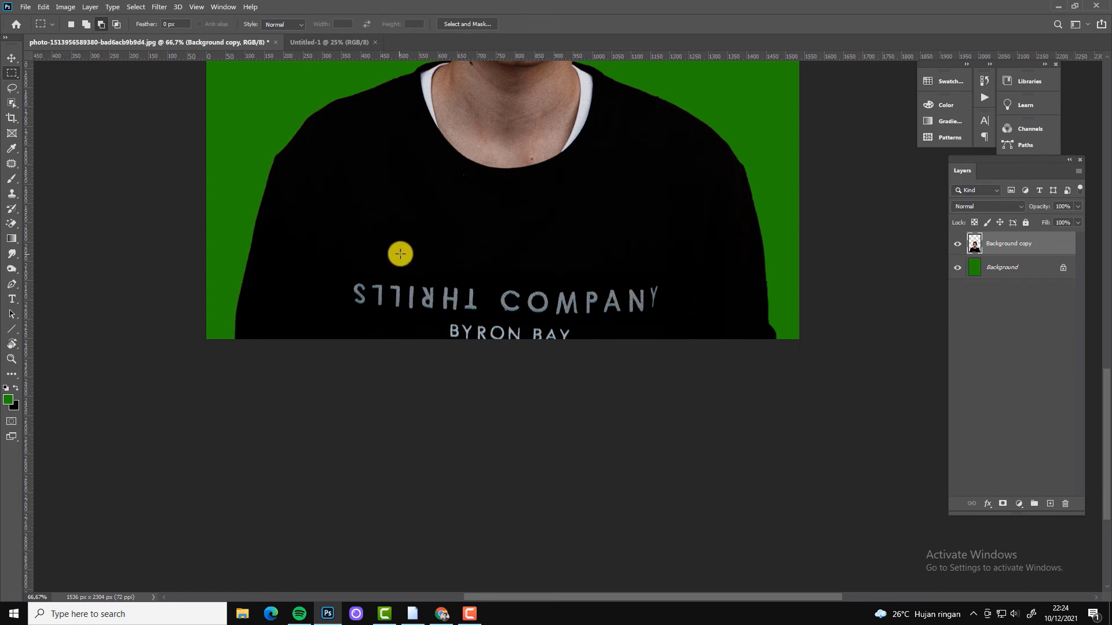
# Paint the THRILLS COMPANY print solid black on a new layer inside a rectangular selection.
pyautogui.moveTo(340, 267); pyautogui.dragTo(689, 339)
pyautogui.press('b')
pyautogui.keyDown('alt'); pyautogui.click(614, 218); pyautogui.keyUp('alt')
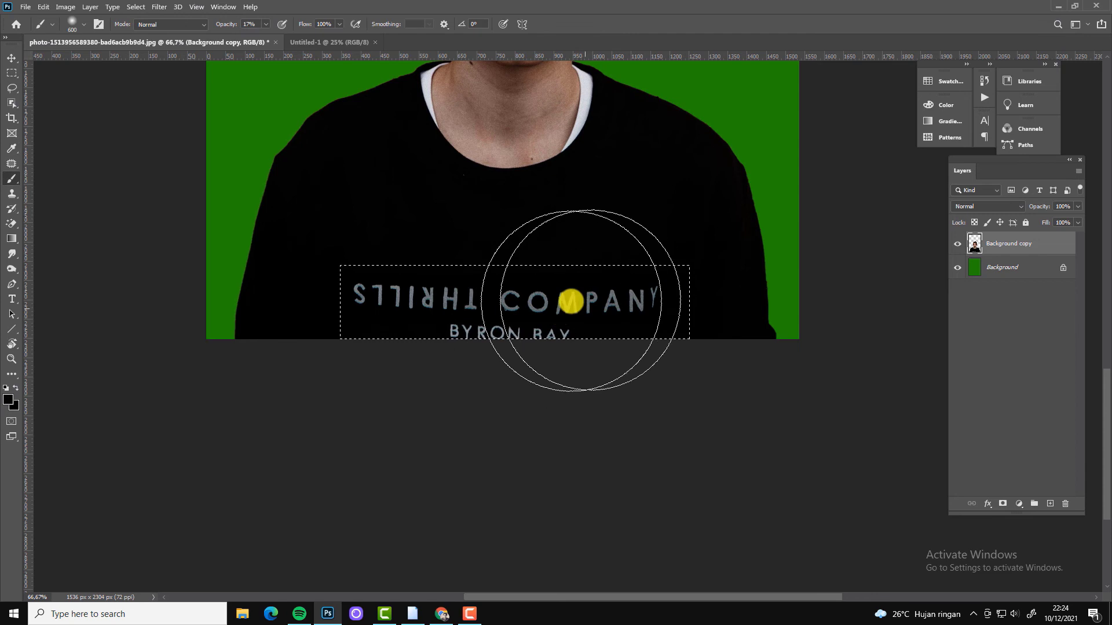
pyautogui.click(1050, 503)
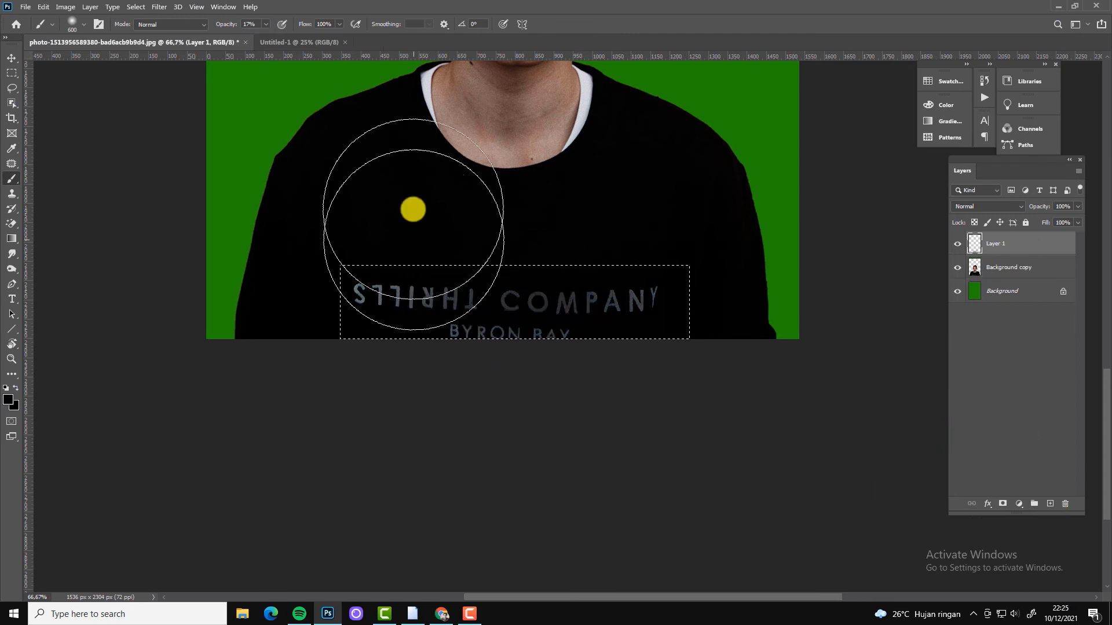
pyautogui.moveTo(266, 23); pyautogui.dragTo(273, 29)
pyautogui.moveTo(489, 239); pyautogui.dragTo(738, 301)
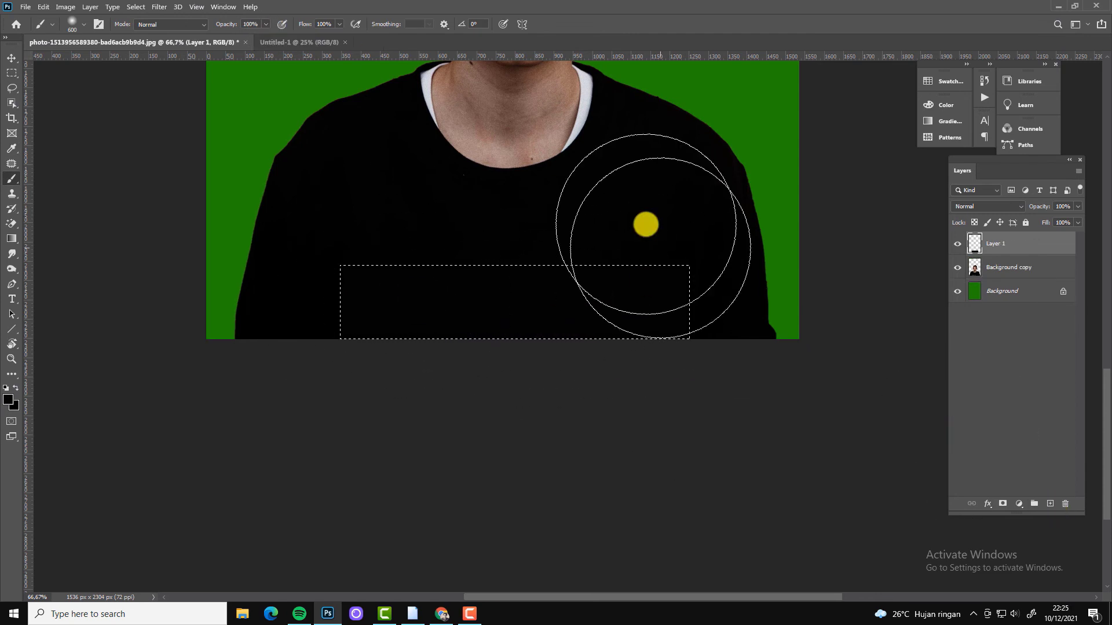
pyautogui.hotkey('ctrl', 'd')
pyautogui.press('[')
pyautogui.press('[')
pyautogui.press('[')
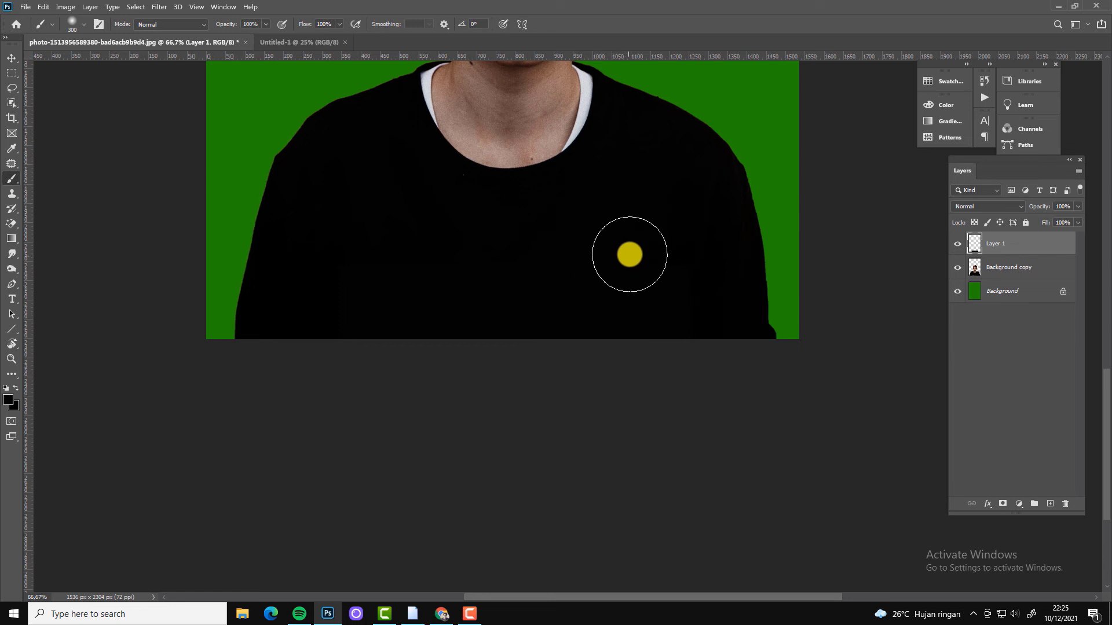
# Merge the painted layer down and crop away the empty top of the portrait.
pyautogui.press('z')
pyautogui.keyDown('alt'); pyautogui.click(623, 240); pyautogui.keyUp('alt')
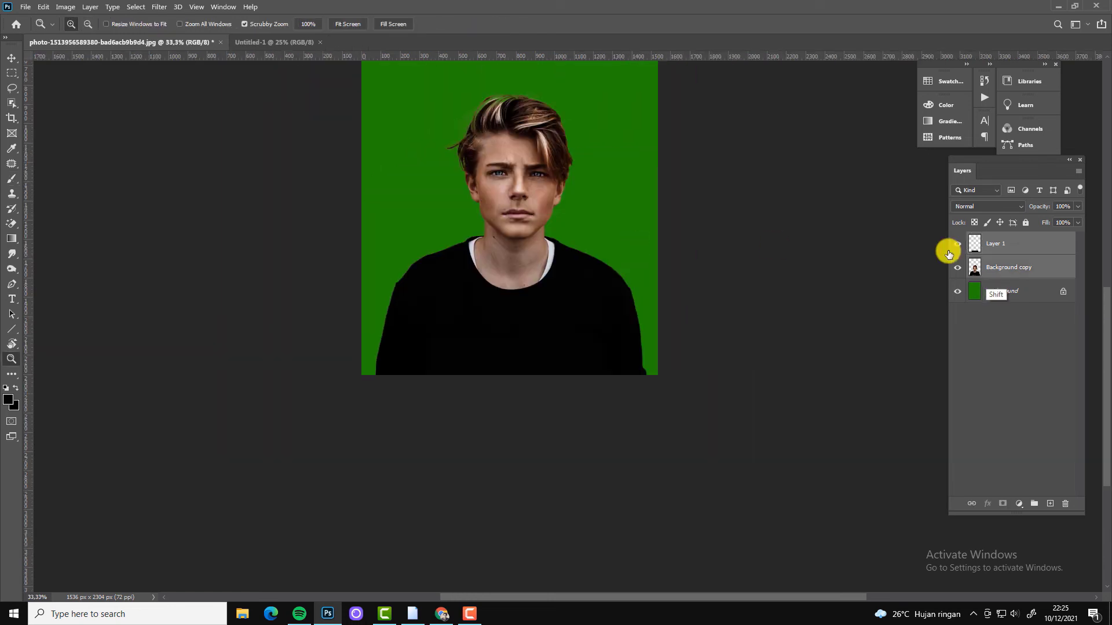
pyautogui.hotkey('ctrl', 'e')
pyautogui.moveTo(578, 219); pyautogui.dragTo(550, 255)
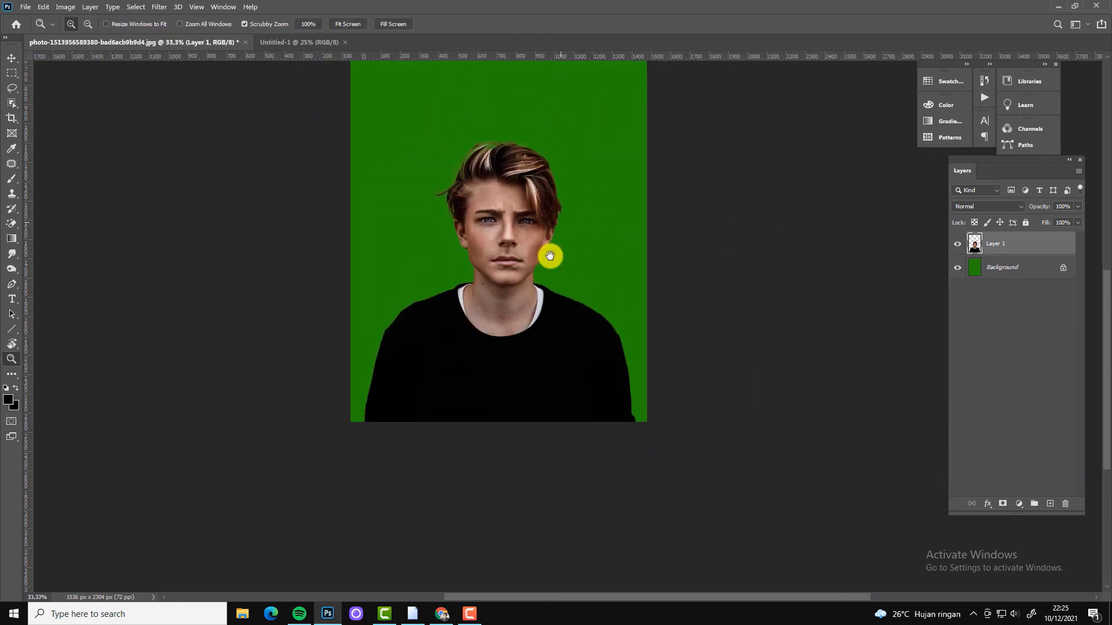
pyautogui.click(12, 118)
pyautogui.moveTo(474, 99); pyautogui.dragTo(473, 172)
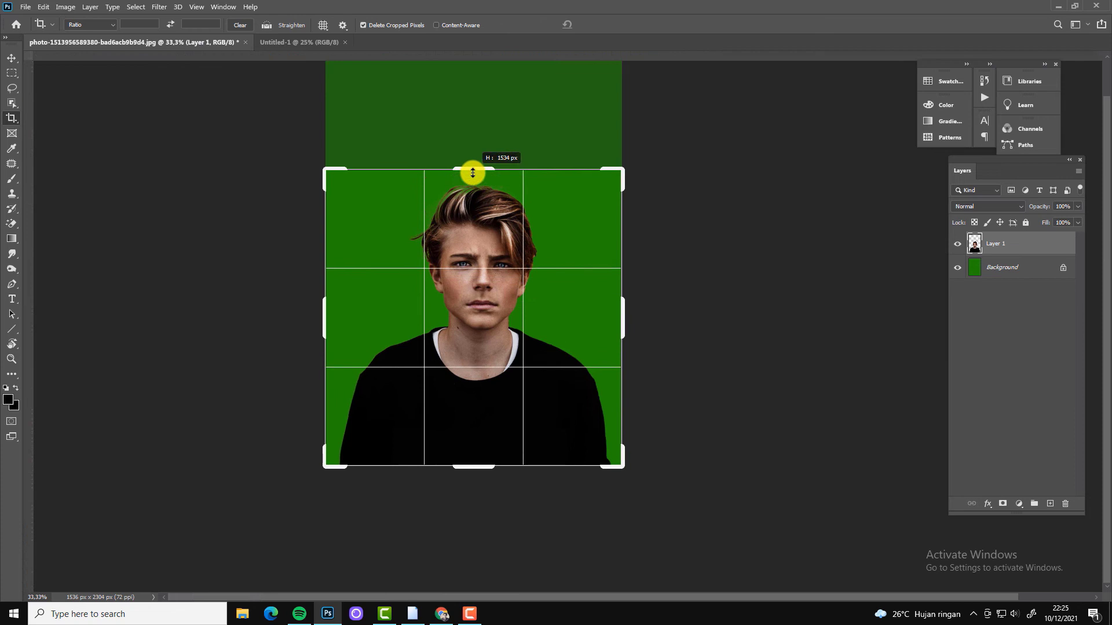
pyautogui.press('Return')
# Drag the portrait into the Untitled-1 poster and nudge it into position.
pyautogui.press('v')
pyautogui.moveTo(582, 255)
pyautogui.mouseDown()
pyautogui.moveTo(559, 201)
pyautogui.moveTo(565, 347)
pyautogui.mouseUp()
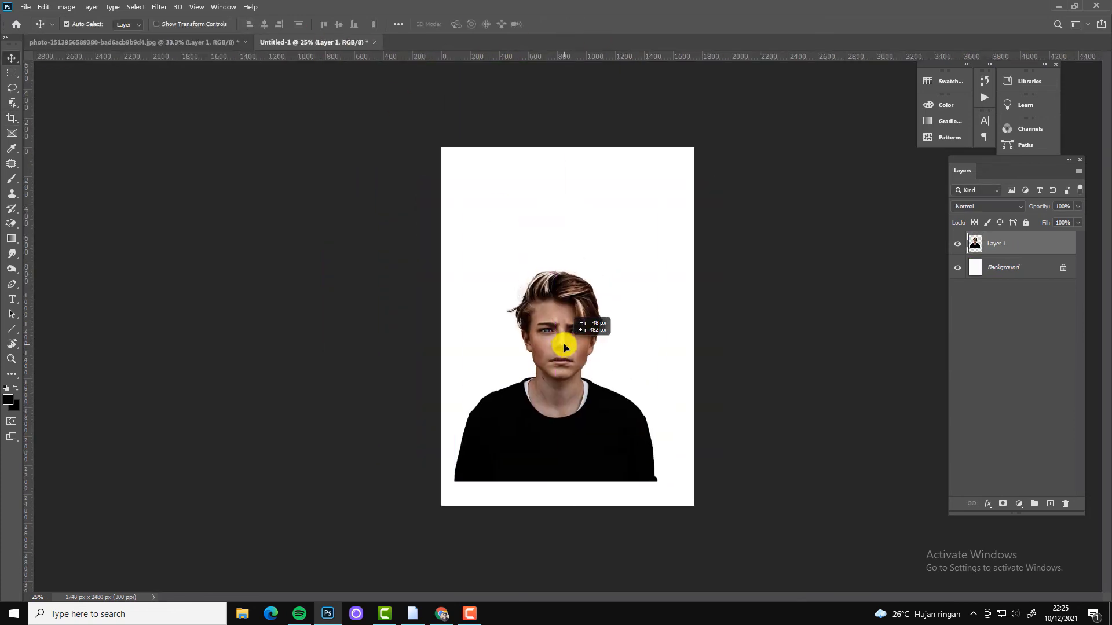
pyautogui.moveTo(564, 346); pyautogui.dragTo(572, 319)
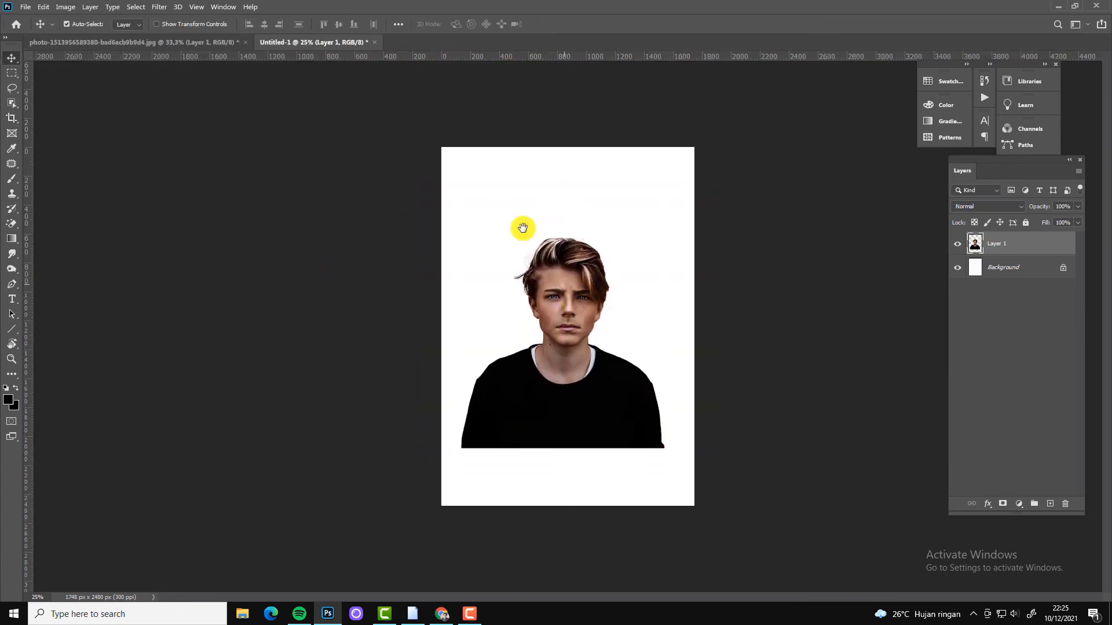
# Add Layer 2 beneath the portrait and draw a purple-to-transparent gradient upward from the bottom.
pyautogui.click(984, 267)
pyautogui.click(1050, 504)
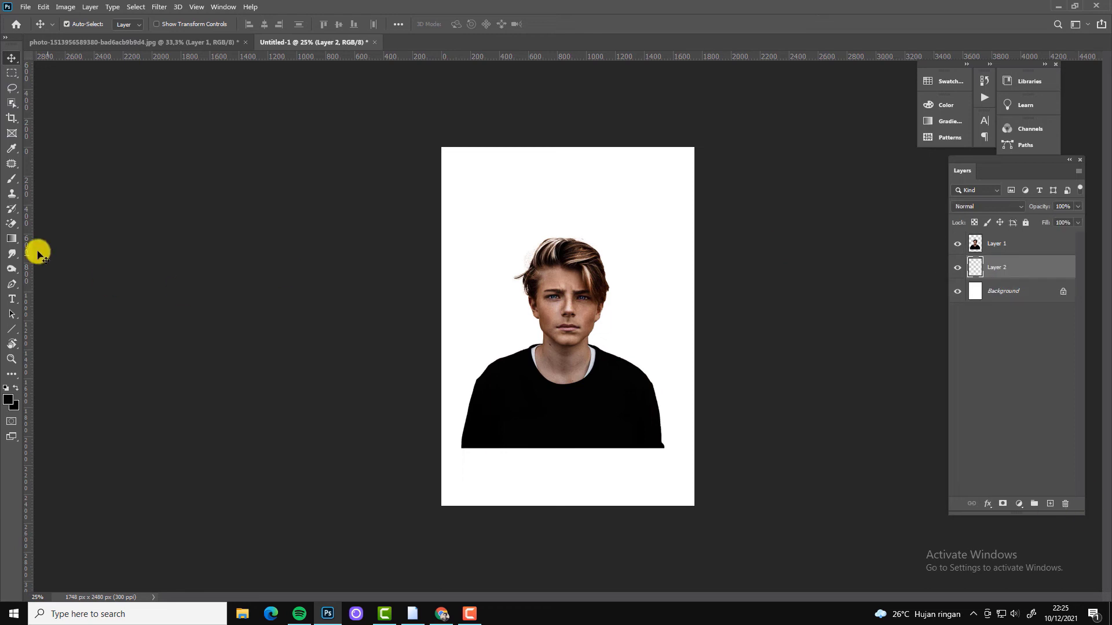
pyautogui.press('g')
pyautogui.click(98, 25)
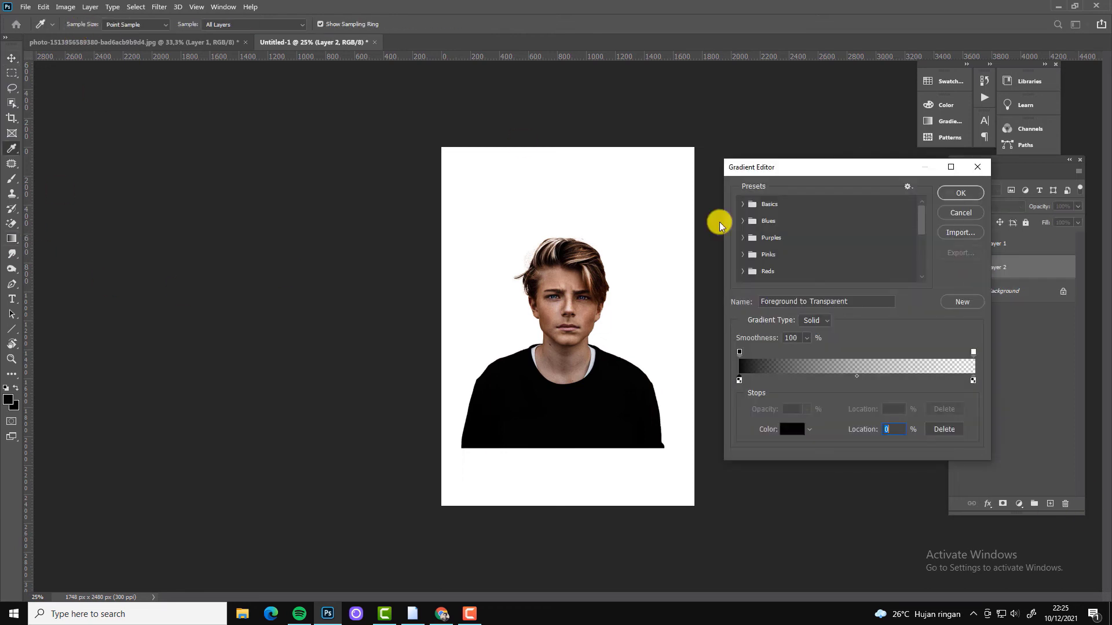
pyautogui.click(794, 429)
pyautogui.click(844, 388)
pyautogui.click(957, 363)
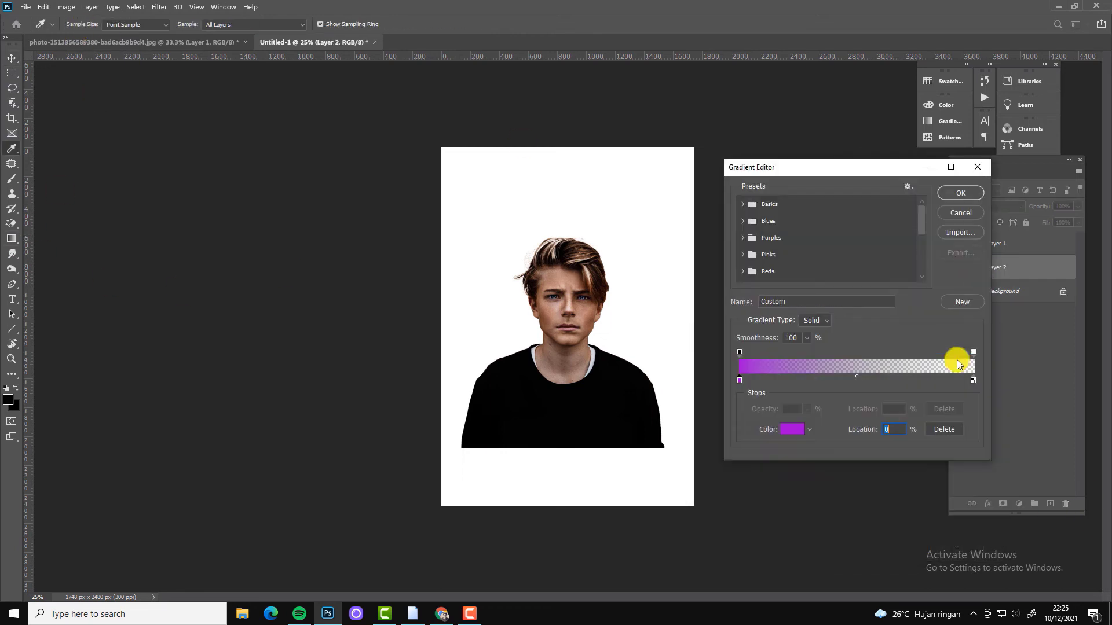
pyautogui.click(960, 193)
pyautogui.moveTo(559, 509); pyautogui.dragTo(561, 400)
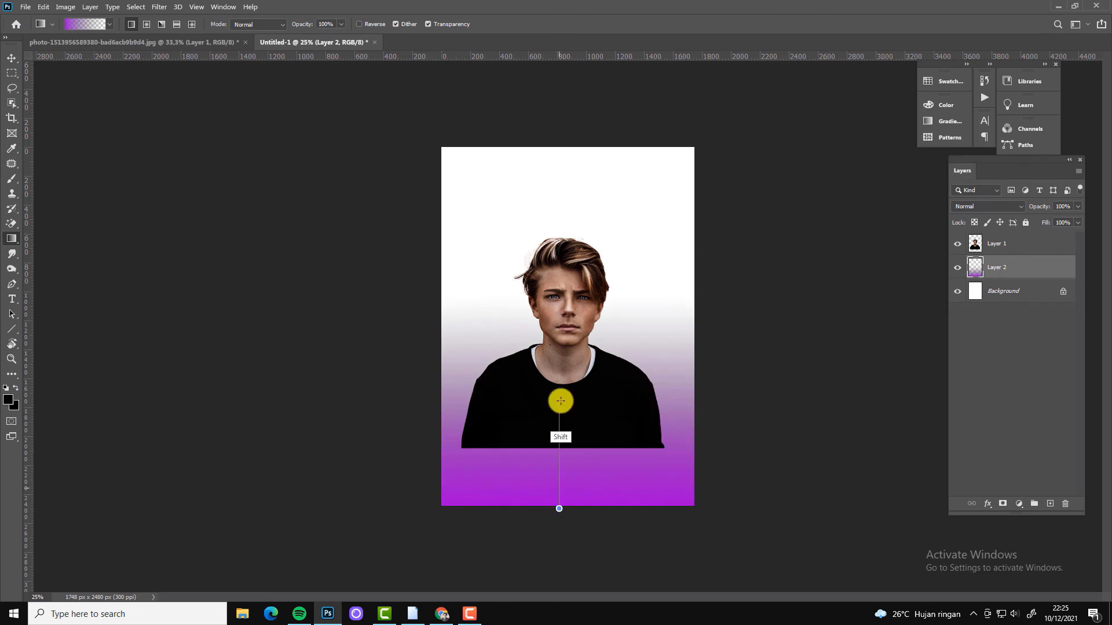
# Move the portrait layer down slightly and add a layer mask to it.
pyautogui.press('v')
pyautogui.click(571, 298)
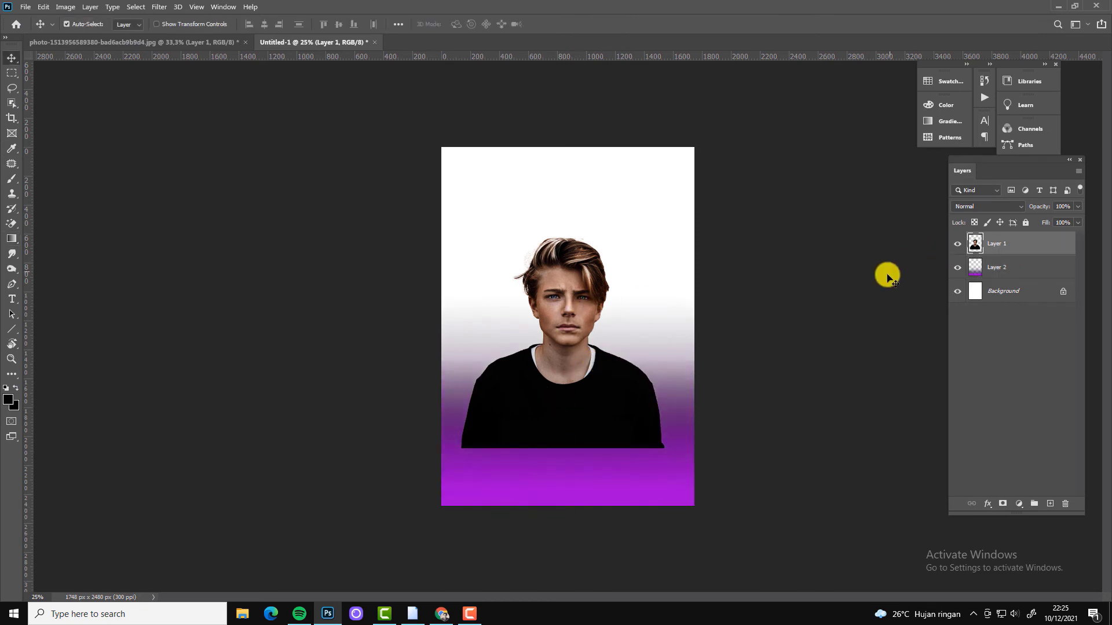
pyautogui.moveTo(574, 315); pyautogui.dragTo(573, 325)
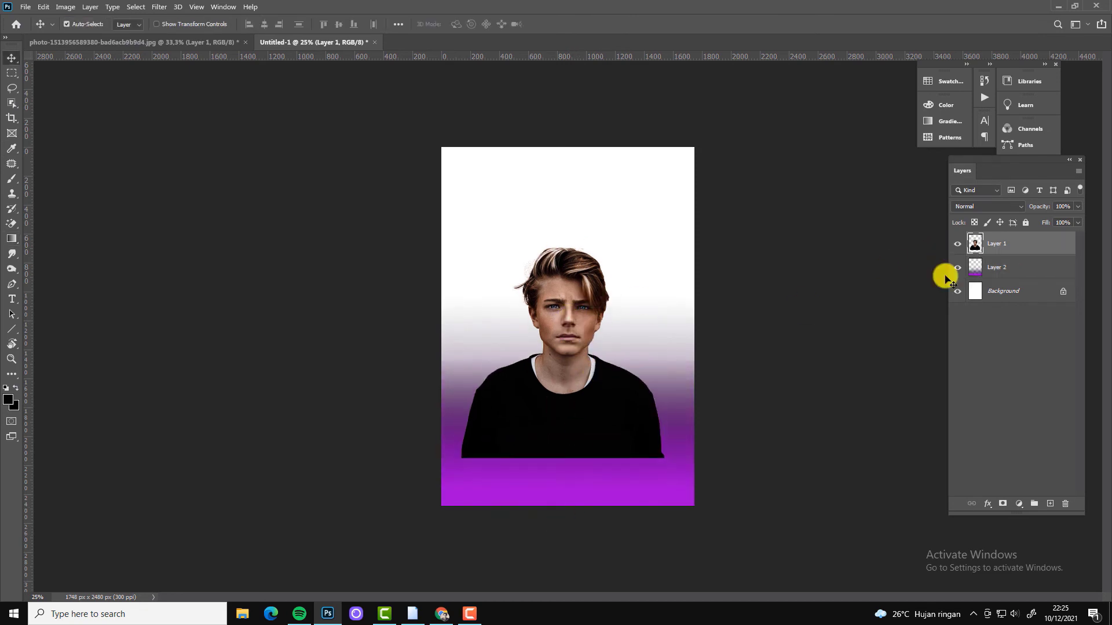
pyautogui.click(1003, 504)
# Draw a black-to-transparent gradient on the mask to fade the shirt bottom into purple.
pyautogui.click(11, 239)
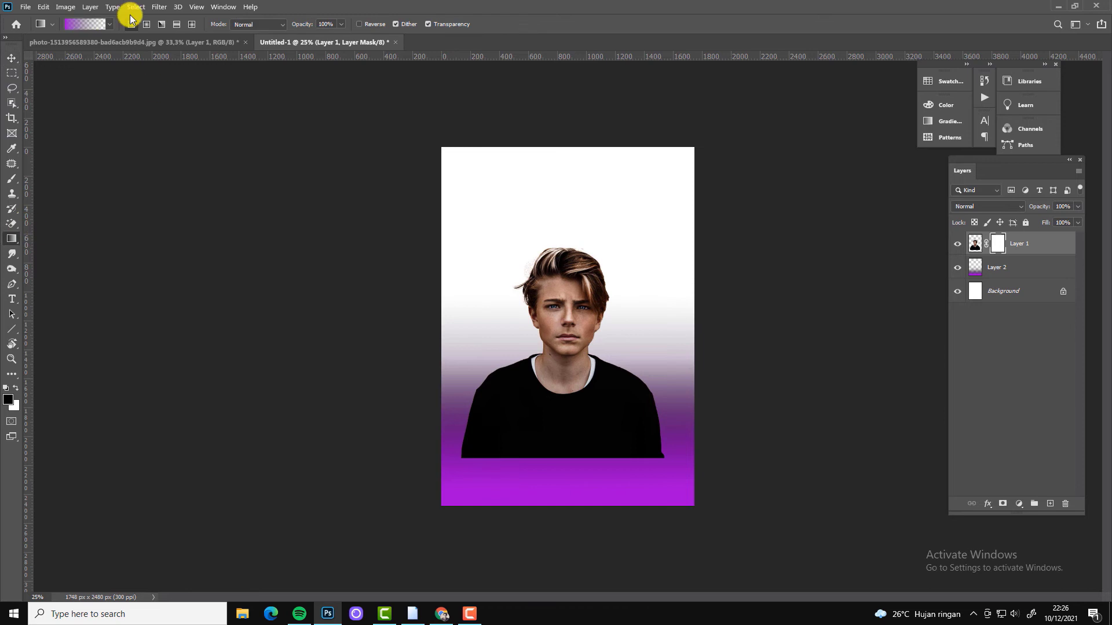
pyautogui.click(85, 24)
pyautogui.click(739, 381)
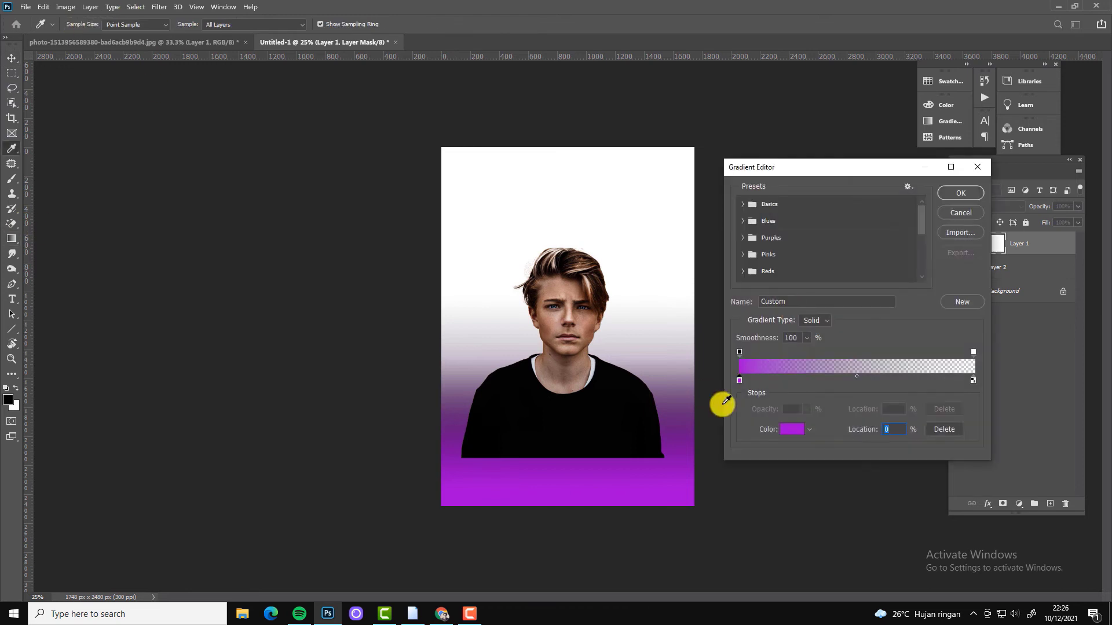
pyautogui.click(792, 429)
pyautogui.click(703, 510)
pyautogui.click(937, 363)
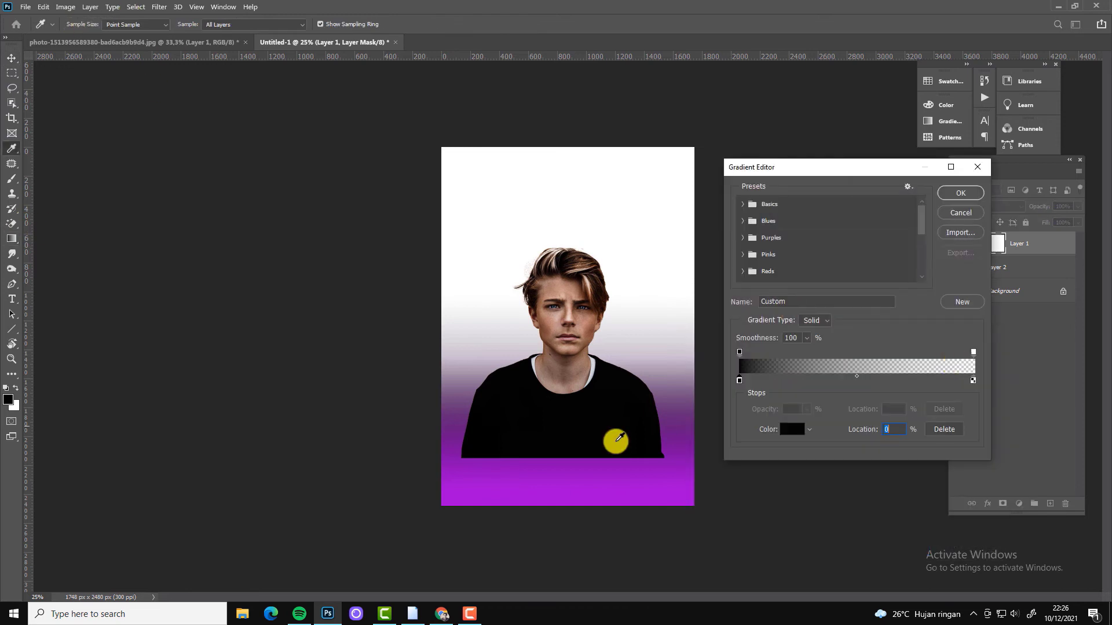
pyautogui.click(958, 195)
pyautogui.moveTo(560, 465); pyautogui.dragTo(560, 387)
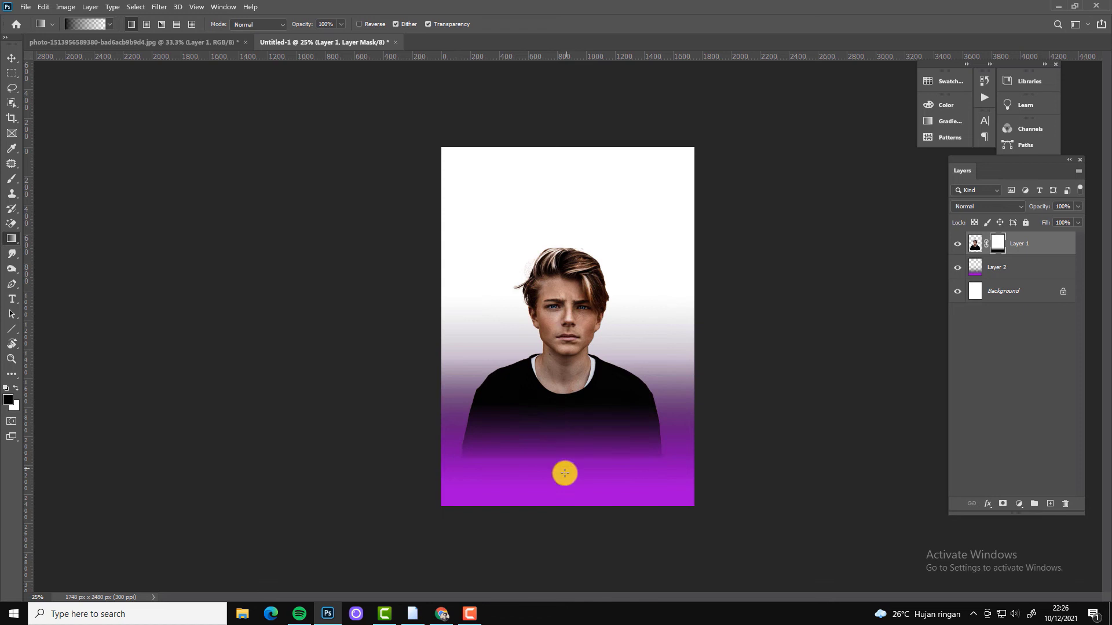
# Scale Layer 1 up with Free Transform, reposition it, and commit the resize.
pyautogui.press('v')
pyautogui.hotkey('ctrl', 't')
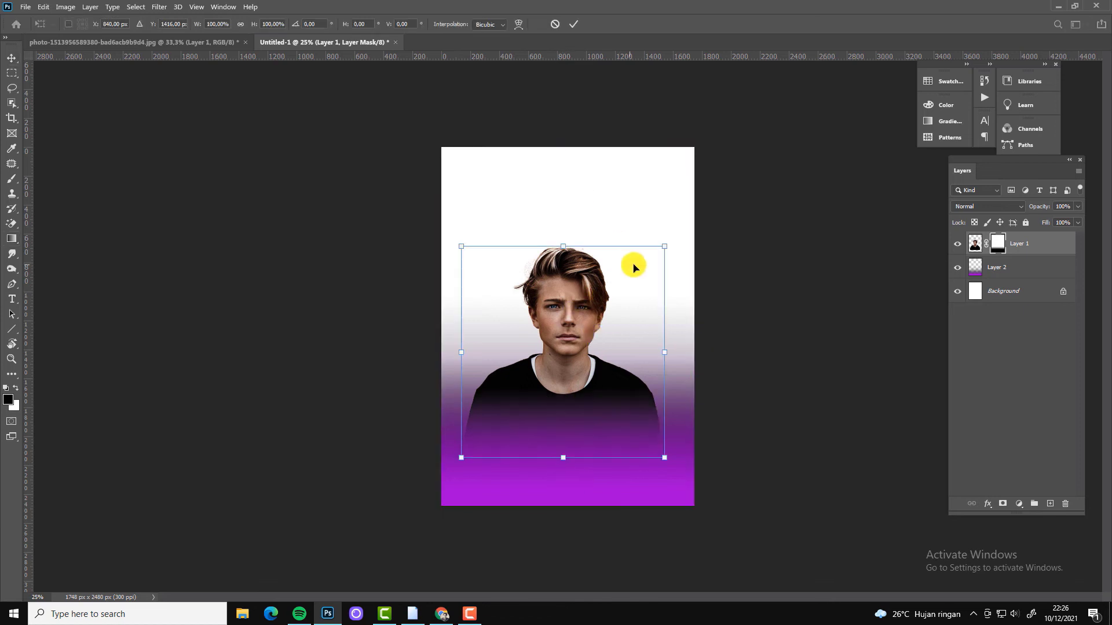
pyautogui.moveTo(666, 244); pyautogui.dragTo(687, 228)
pyautogui.moveTo(603, 286); pyautogui.dragTo(613, 282)
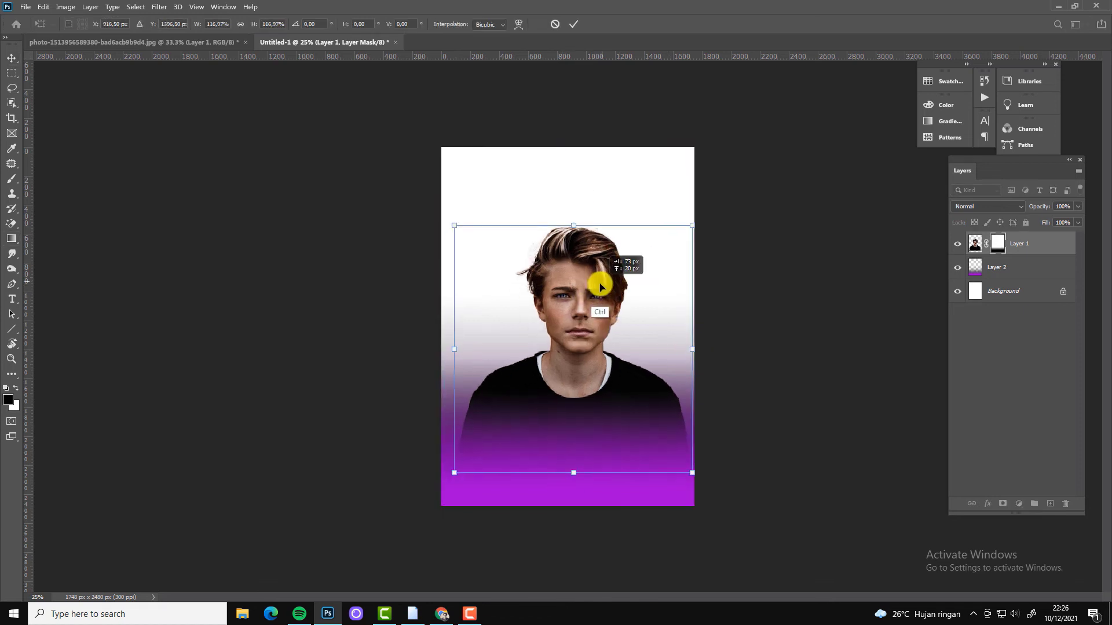
pyautogui.press('Return')
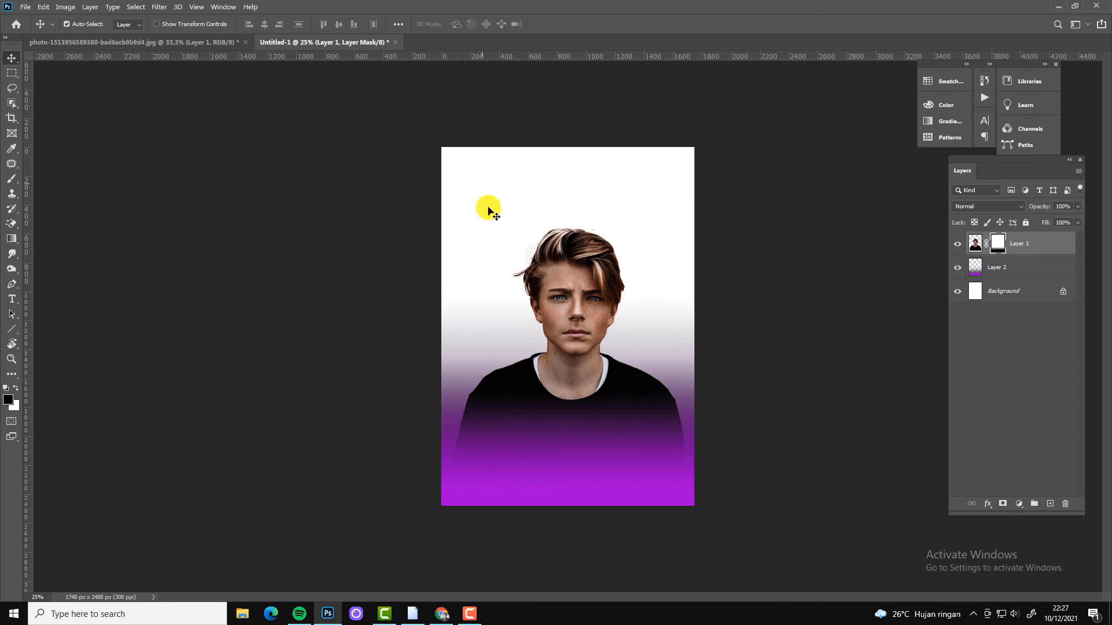
# Add Layer 3 above the purple gradient and fill it with bright magenta pink.
pyautogui.click(952, 270)
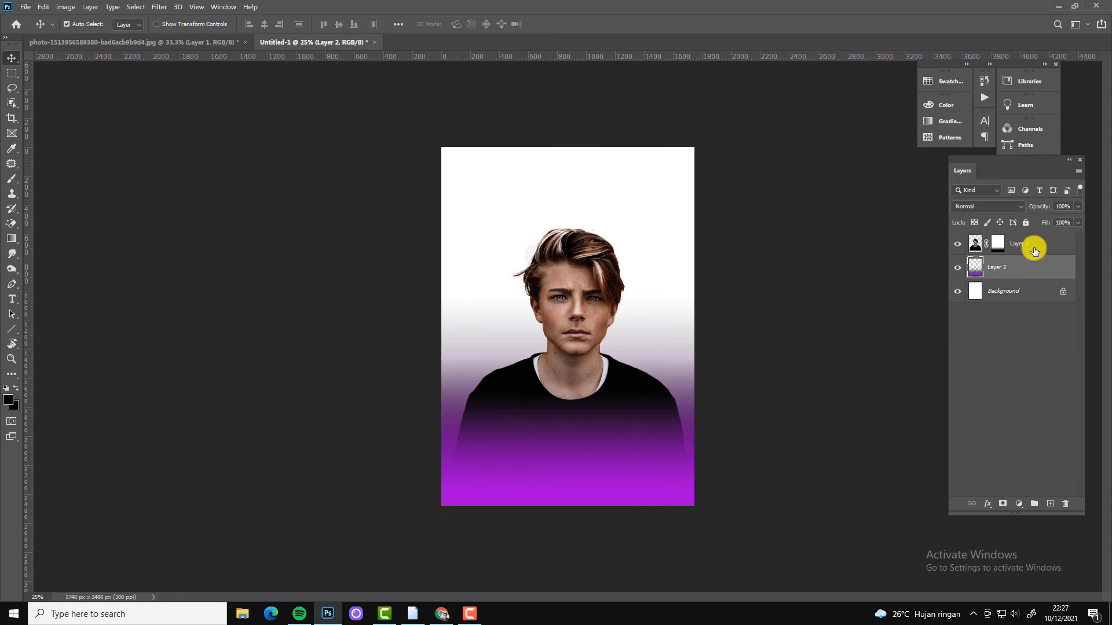
pyautogui.click(1050, 504)
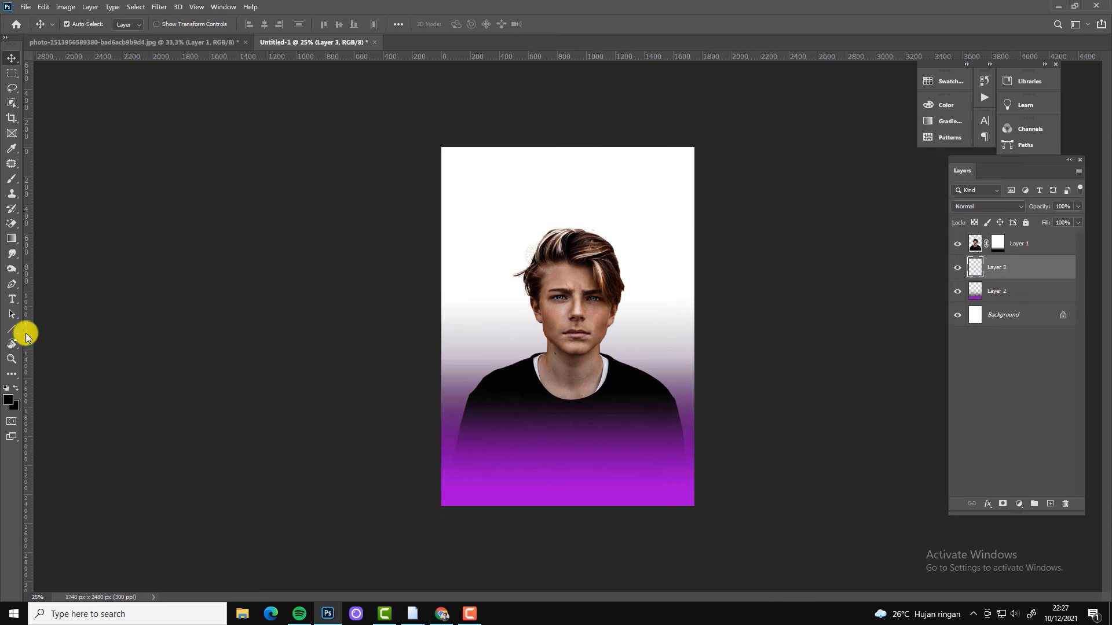
pyautogui.click(8, 399)
pyautogui.click(860, 391)
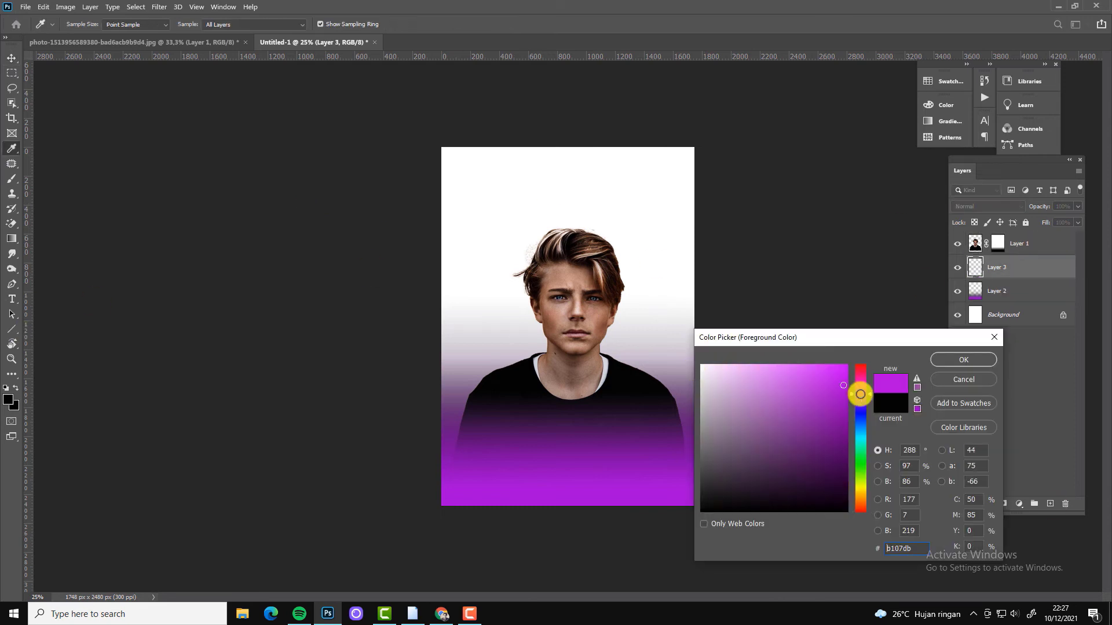
pyautogui.click(836, 374)
pyautogui.press('Return')
pyautogui.press('v')
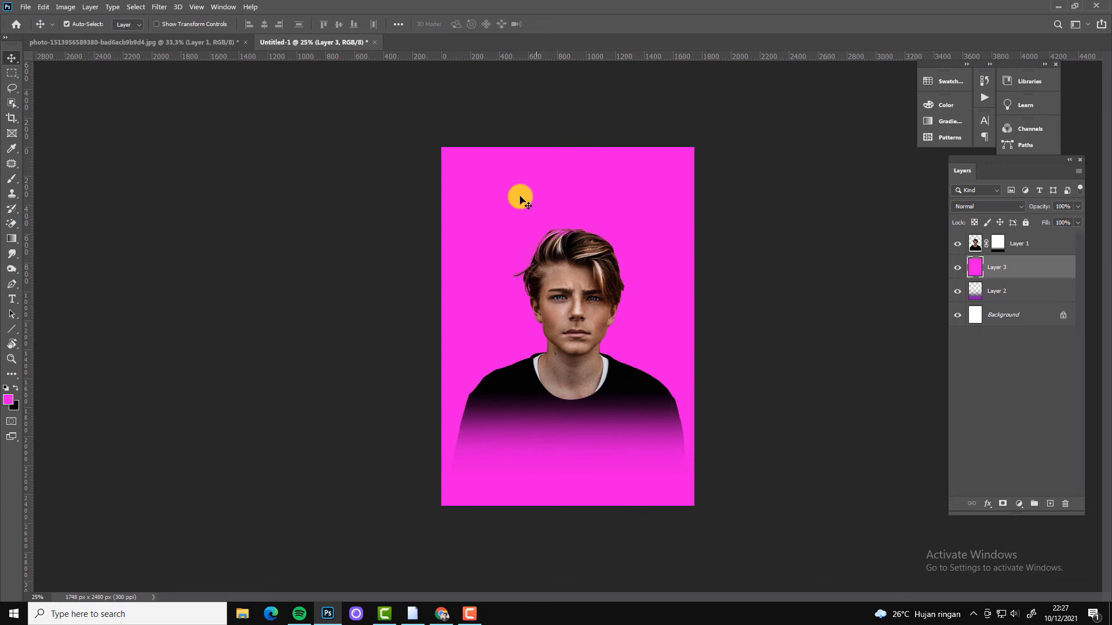
pyautogui.click(685, 97)
pyautogui.click(578, 276)
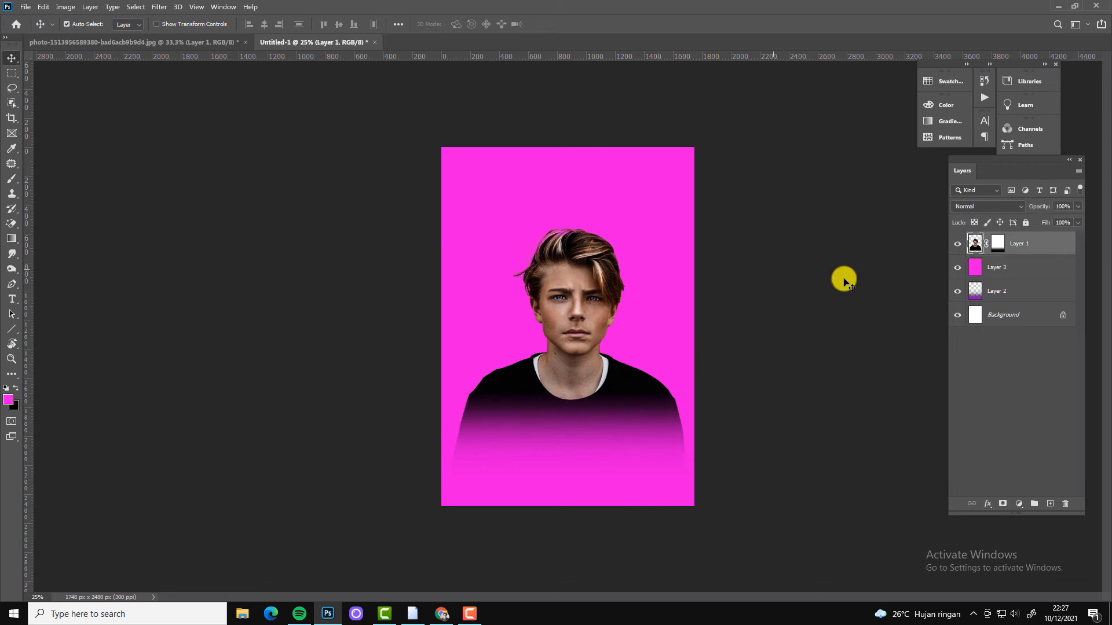
# Add a Gradient Map adjustment above the portrait and set its left stop near-black.
pyautogui.click(1019, 503)
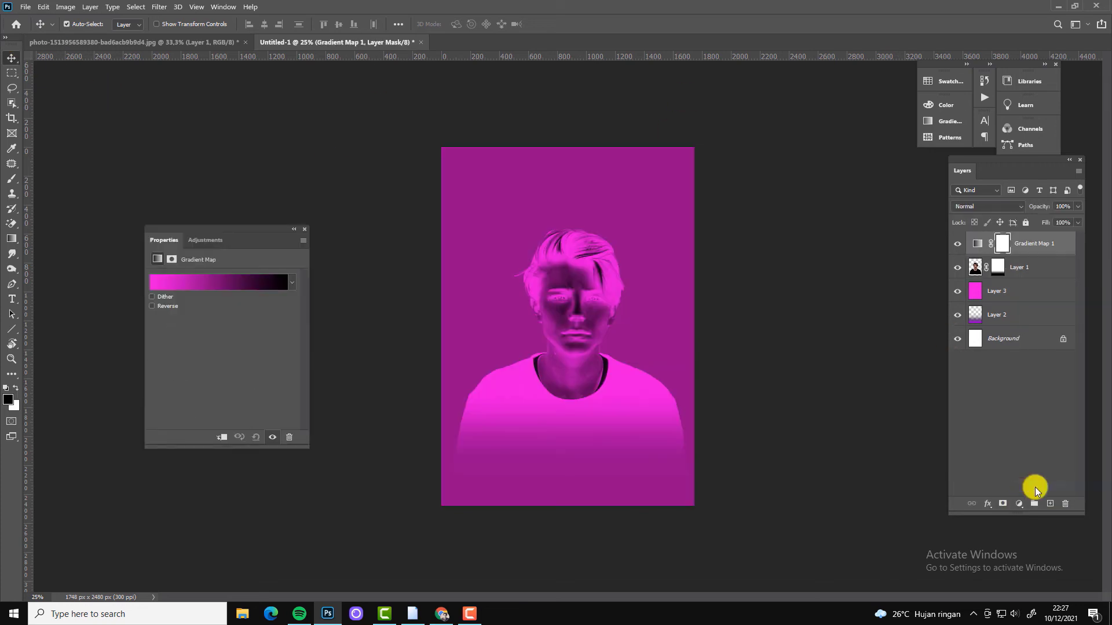
pyautogui.moveTo(243, 230); pyautogui.dragTo(744, 225)
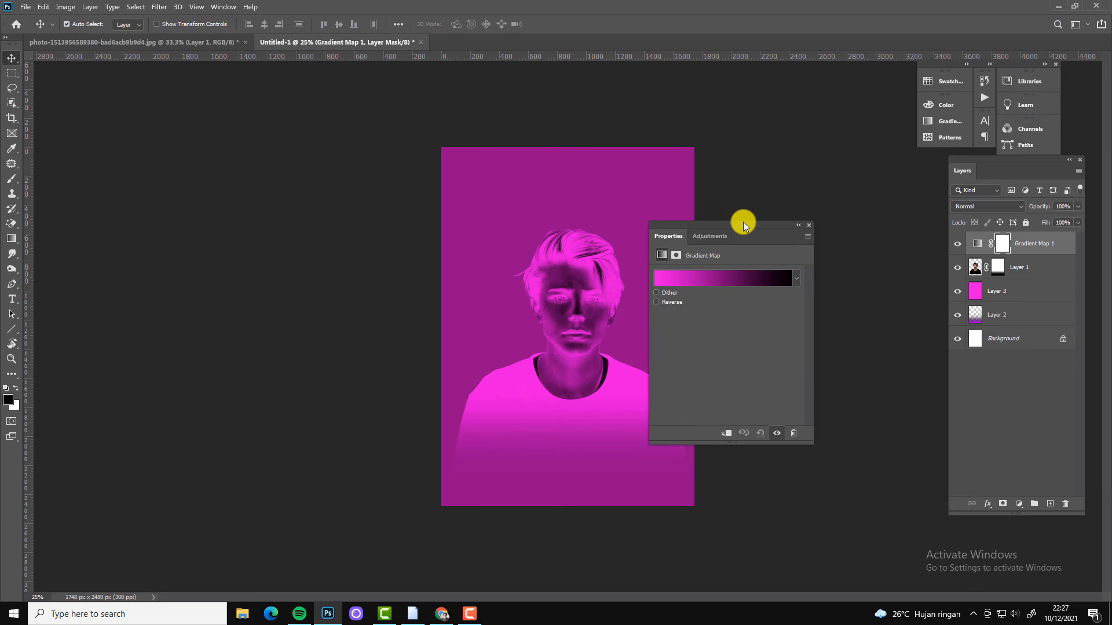
pyautogui.click(722, 279)
pyautogui.click(739, 381)
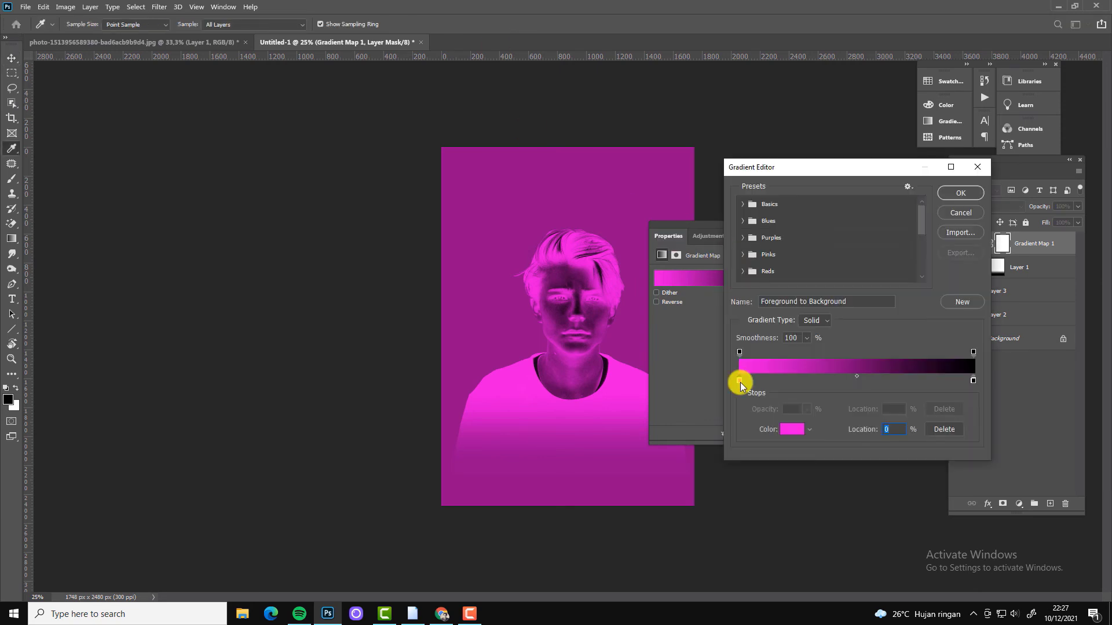
pyautogui.doubleClick(740, 382)
pyautogui.click(837, 501)
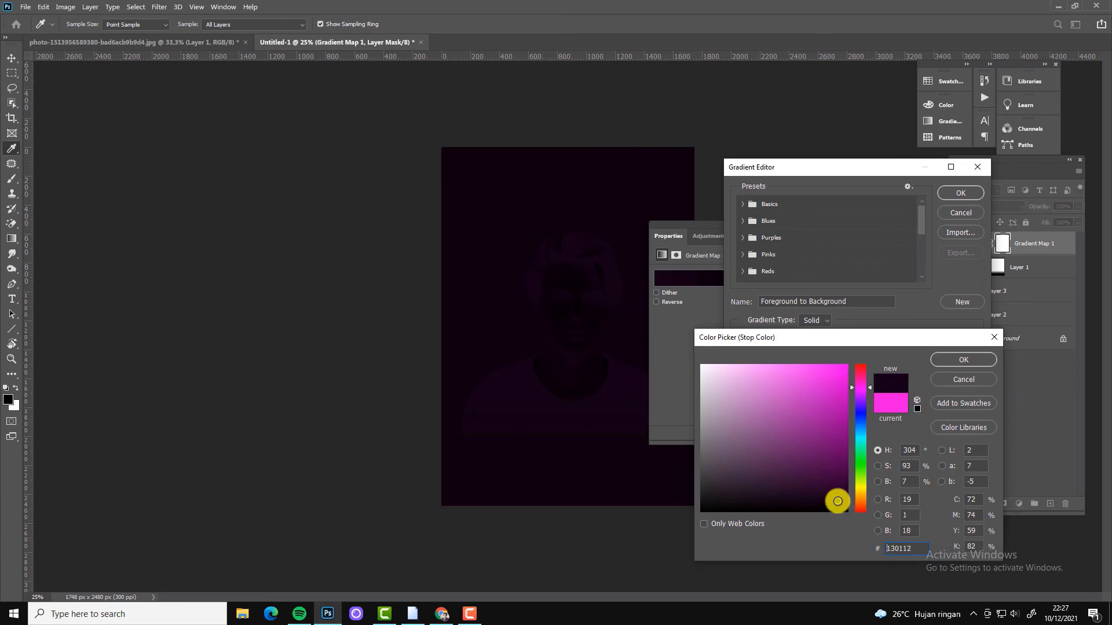
pyautogui.click(942, 360)
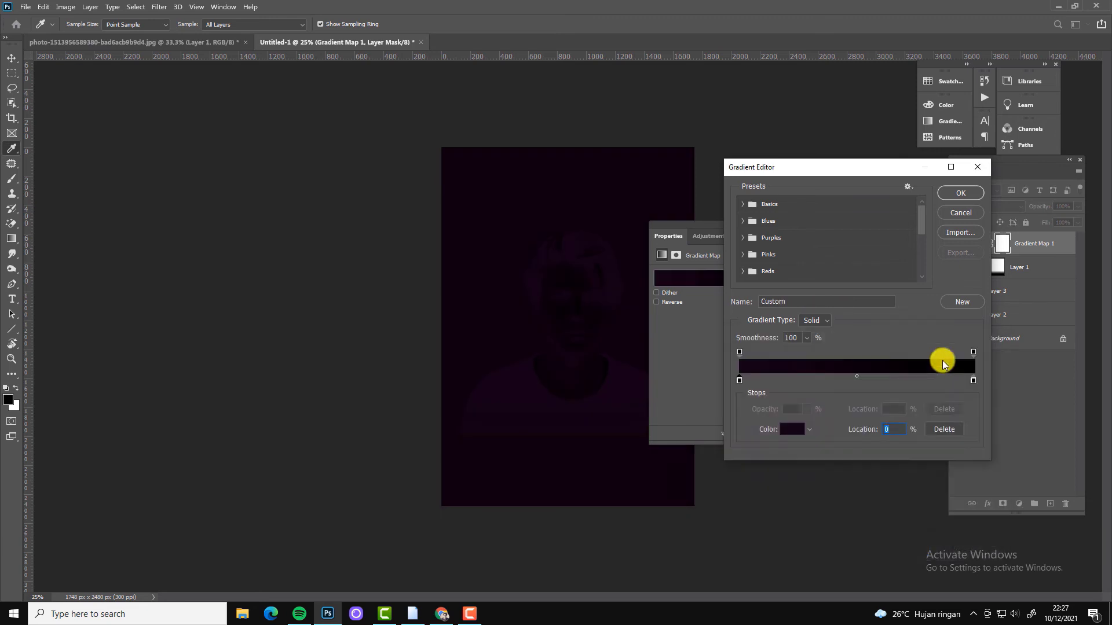
# Change the left gradient stop to muted magenta #d55cce and apply the gradient.
pyautogui.click(792, 429)
pyautogui.click(761, 396)
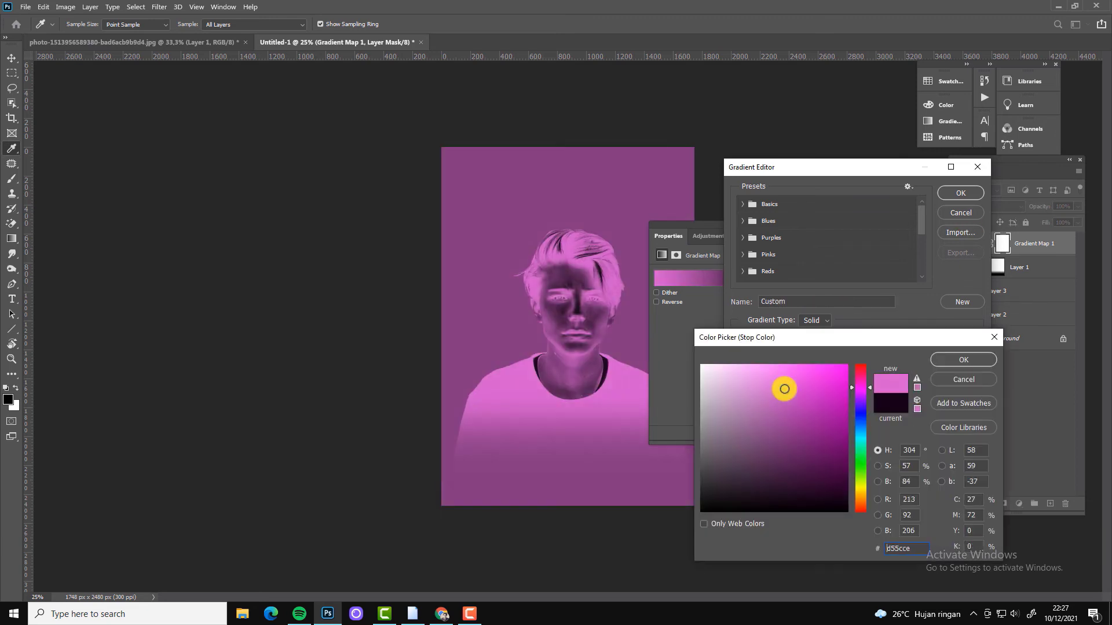
pyautogui.click(802, 402)
pyautogui.click(951, 360)
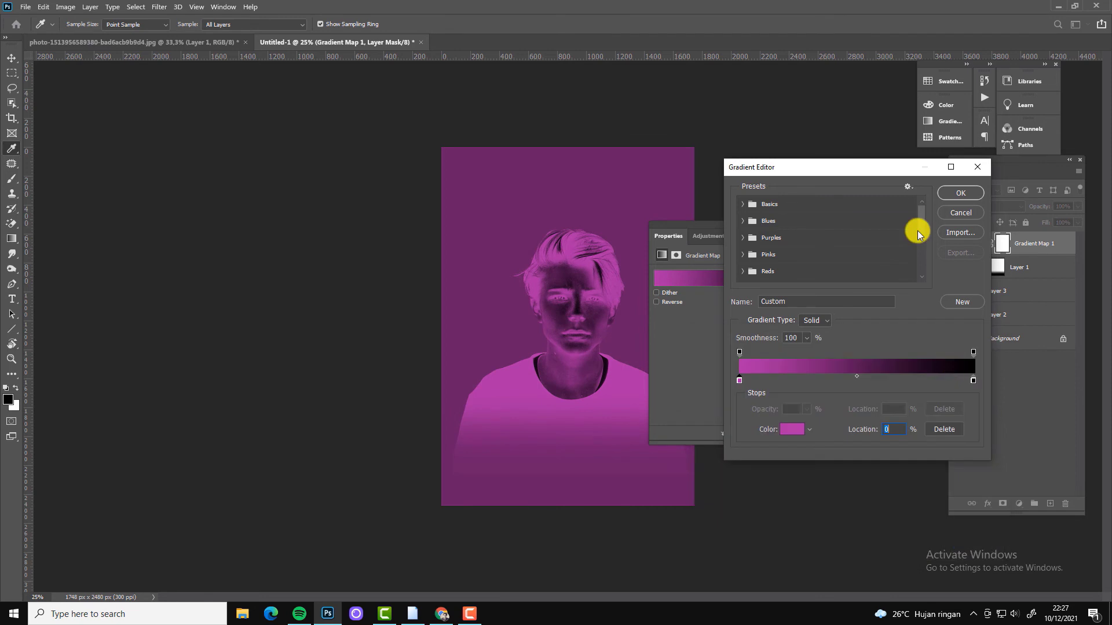
pyautogui.click(959, 193)
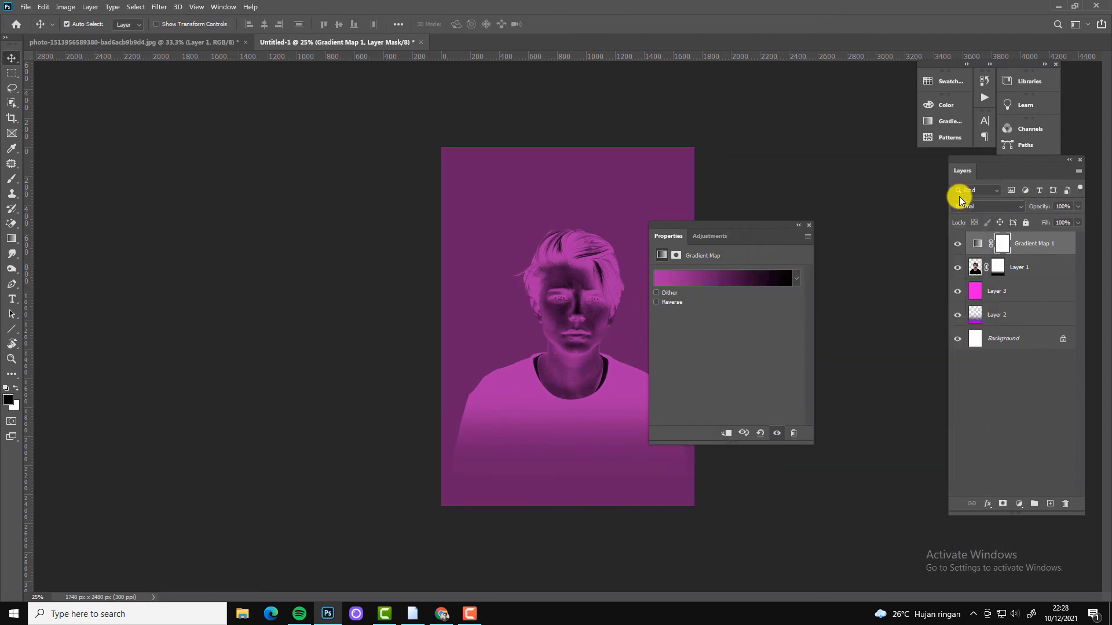
# Set Gradient Map 1's blend mode to Color.
pyautogui.click(979, 210)
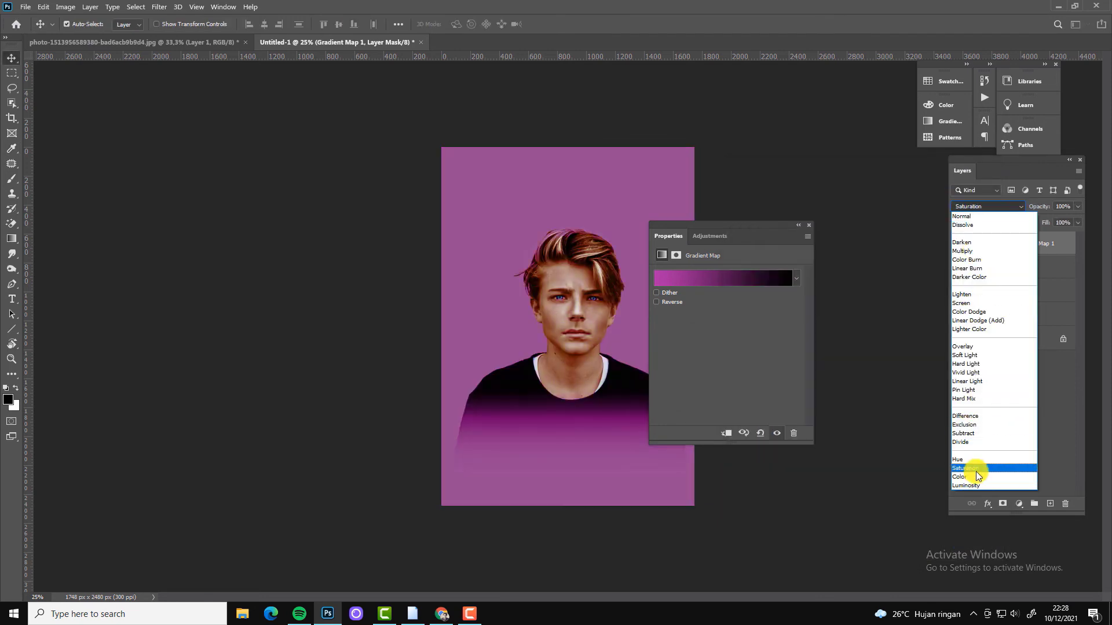
pyautogui.click(971, 478)
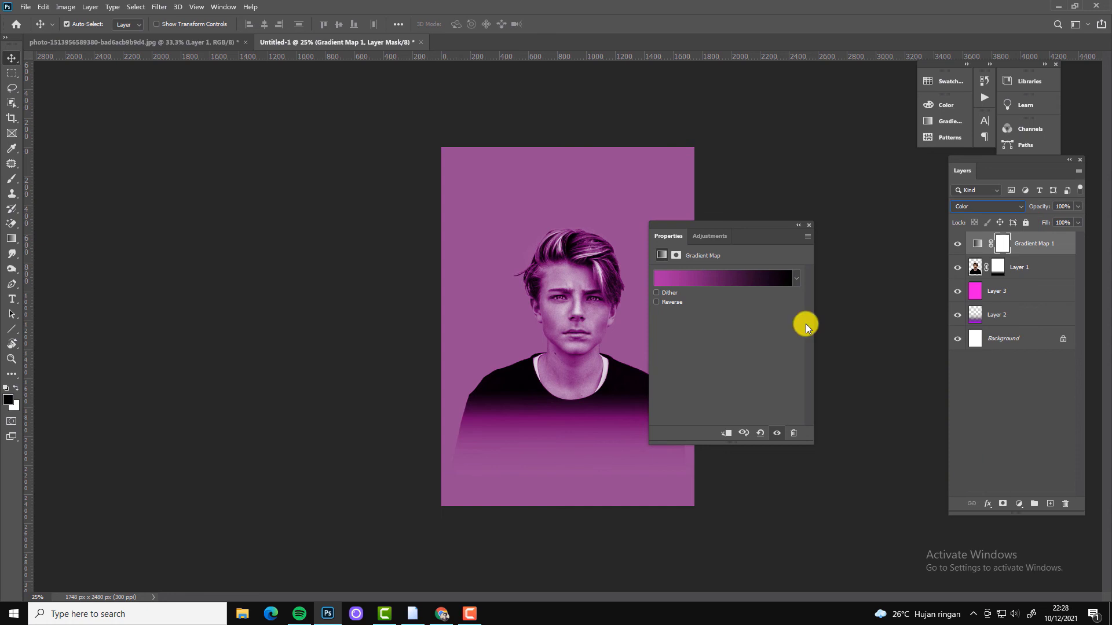
pyautogui.click(808, 224)
# Stretch Layer 2 upward to 120% height.
pyautogui.click(600, 425)
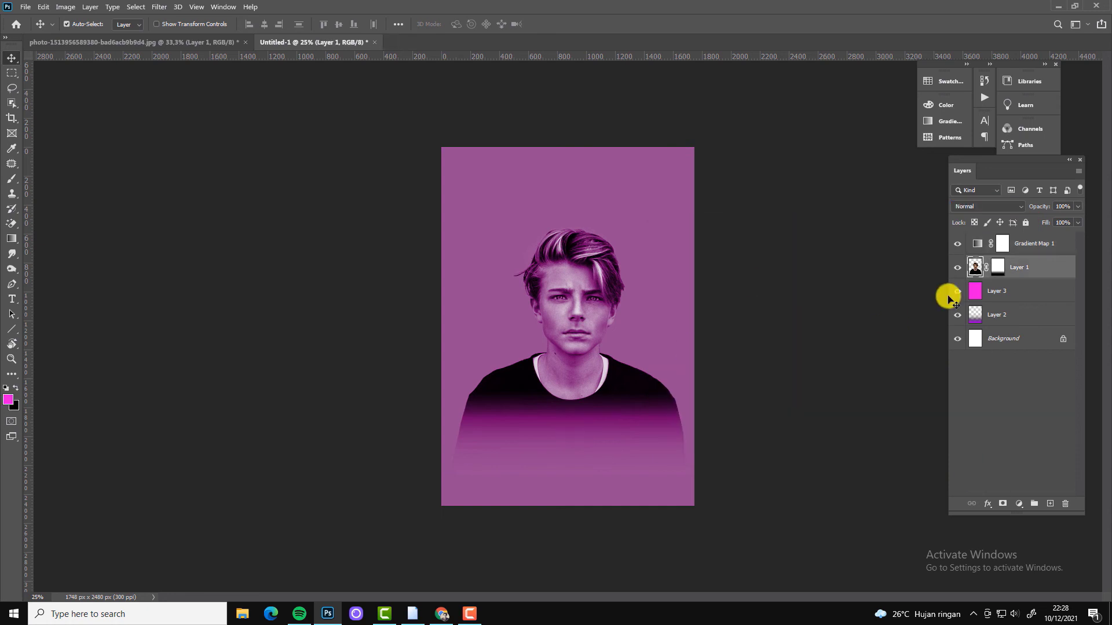
pyautogui.click(996, 314)
pyautogui.hotkey('ctrl', 't')
pyautogui.moveTo(568, 294); pyautogui.dragTo(567, 255)
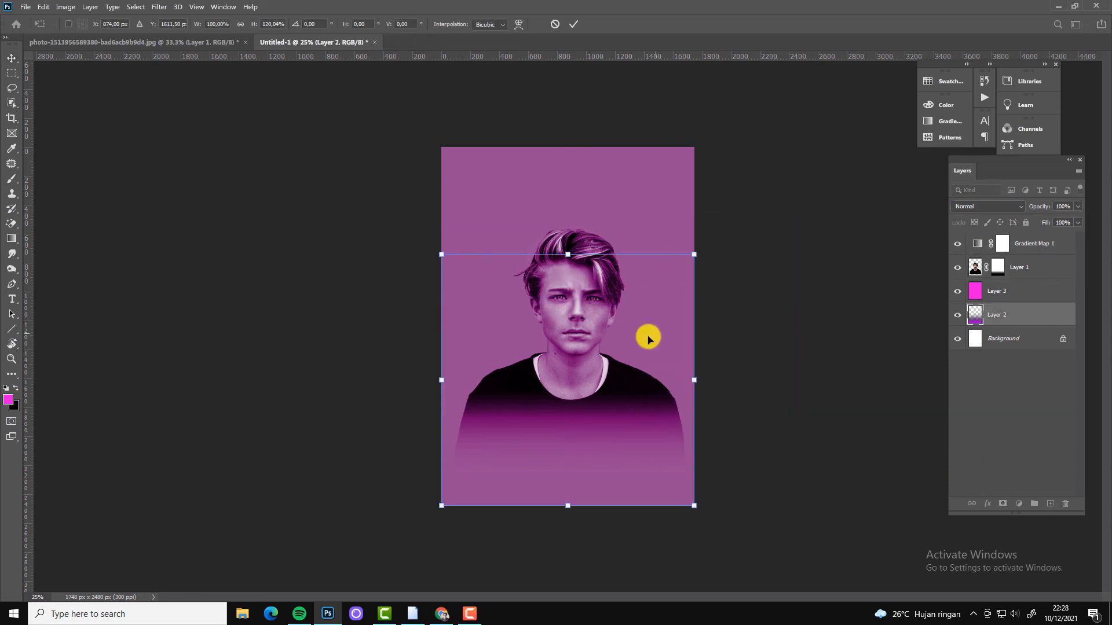
pyautogui.click(731, 290)
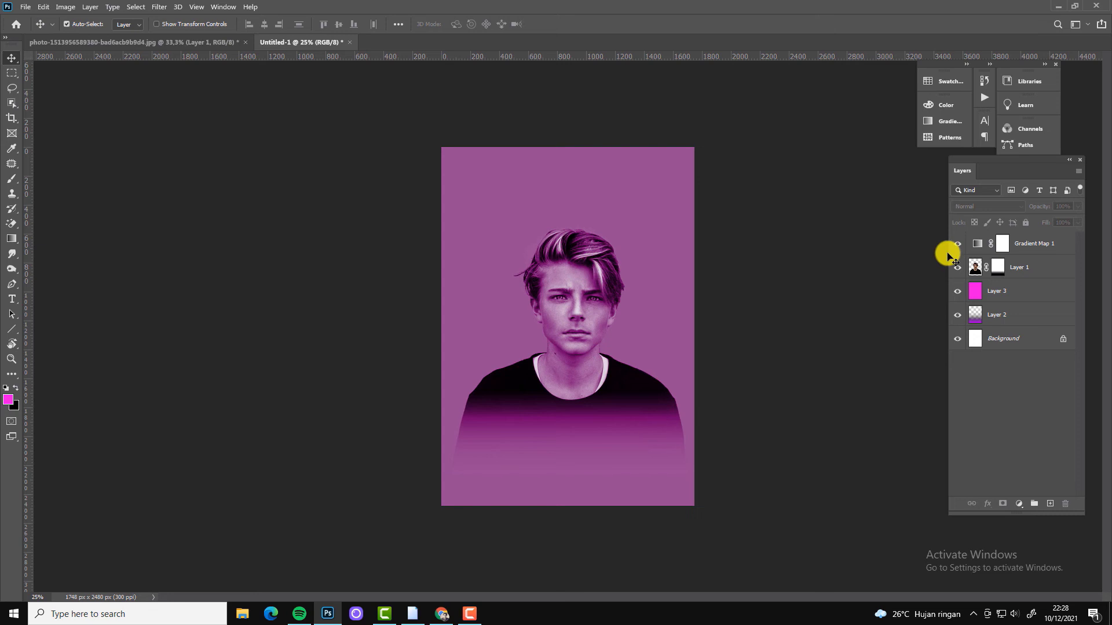
# Clip the gradient map to the portrait and zoom the canvas to 33.33%.
pyautogui.click(1023, 246)
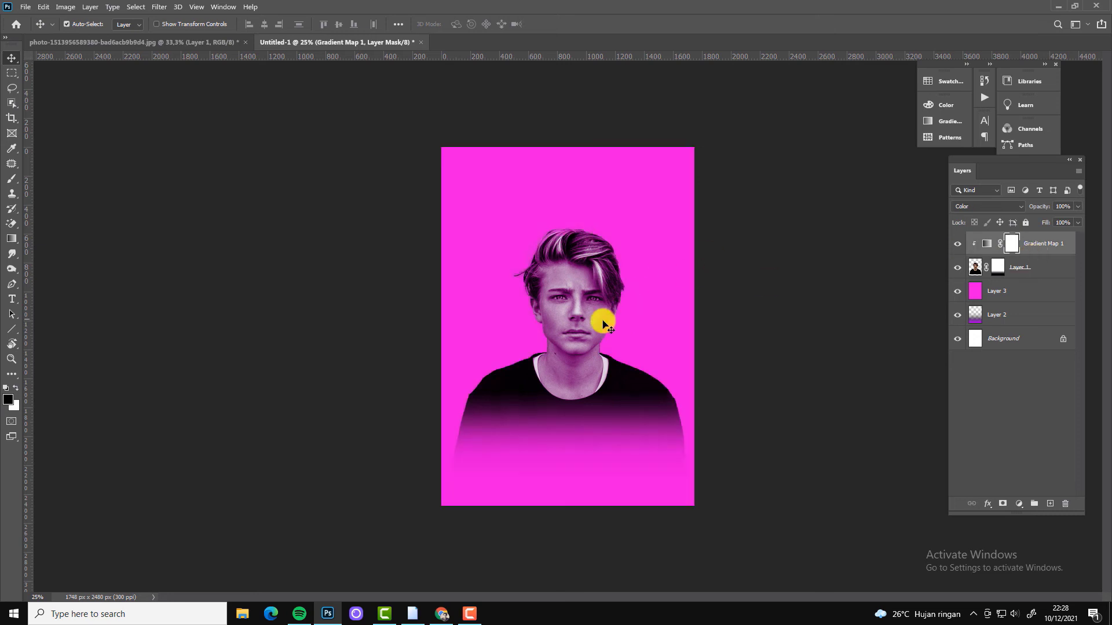
pyautogui.press('z')
pyautogui.click(596, 312)
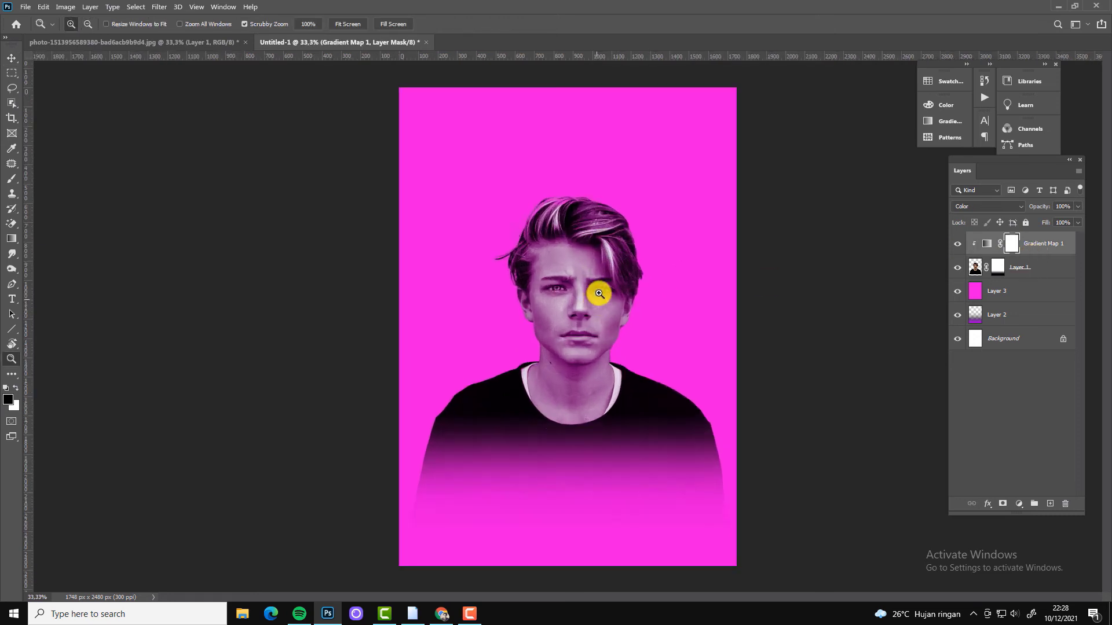
# Add Layer 4 above Layer 3, fill it black and render magenta-and-black Clouds on it.
pyautogui.click(996, 290)
pyautogui.click(1050, 503)
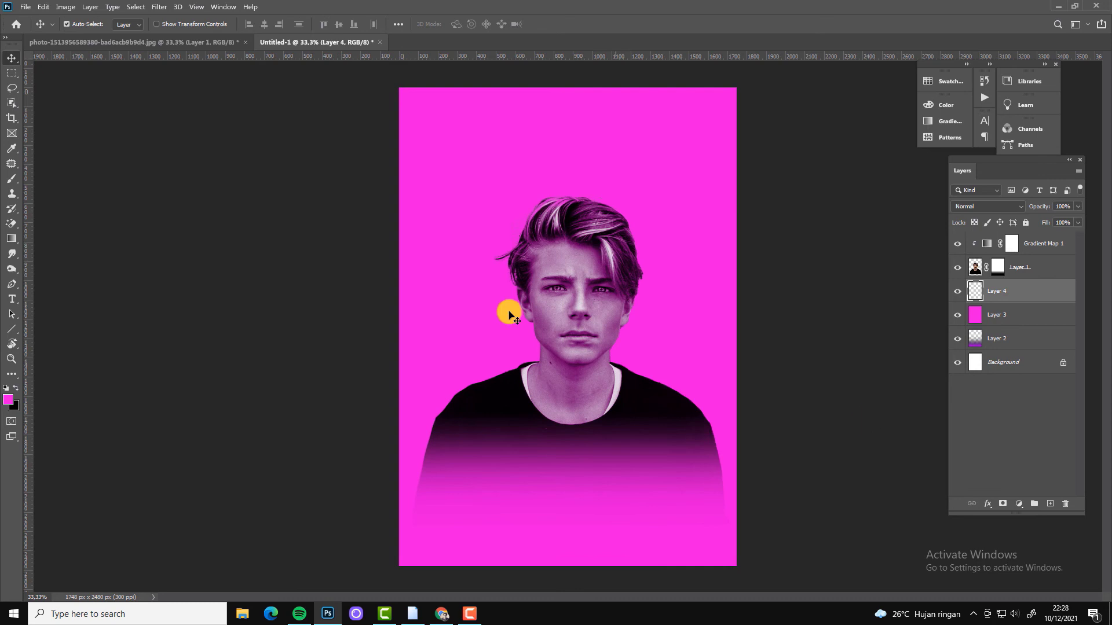
pyautogui.press('v')
pyautogui.hotkey('alt', 'BackSpace')
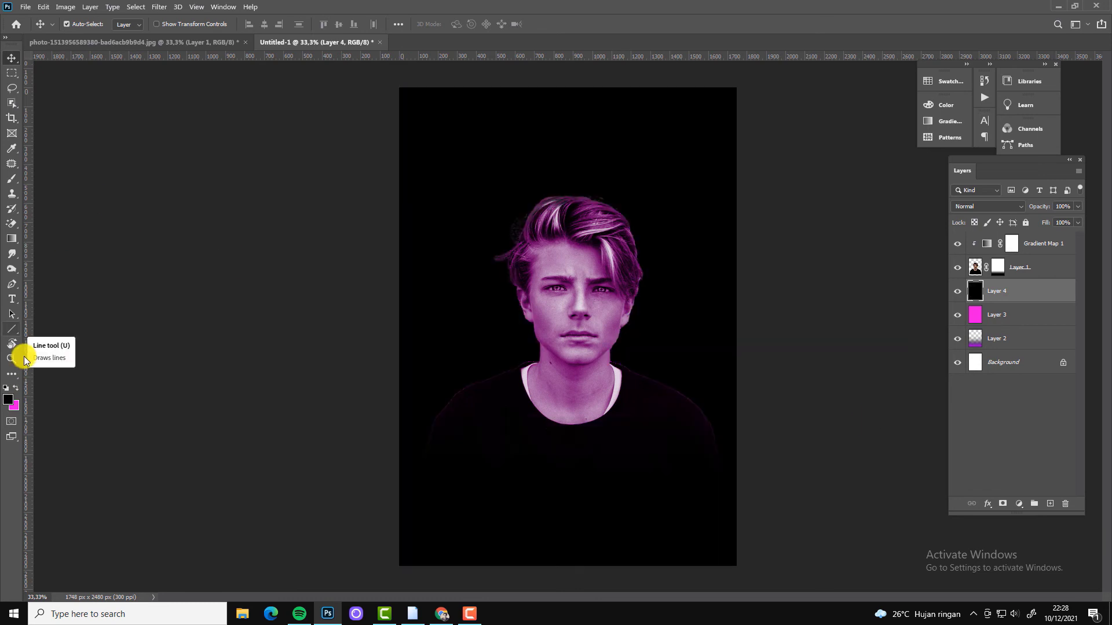
pyautogui.click(160, 7)
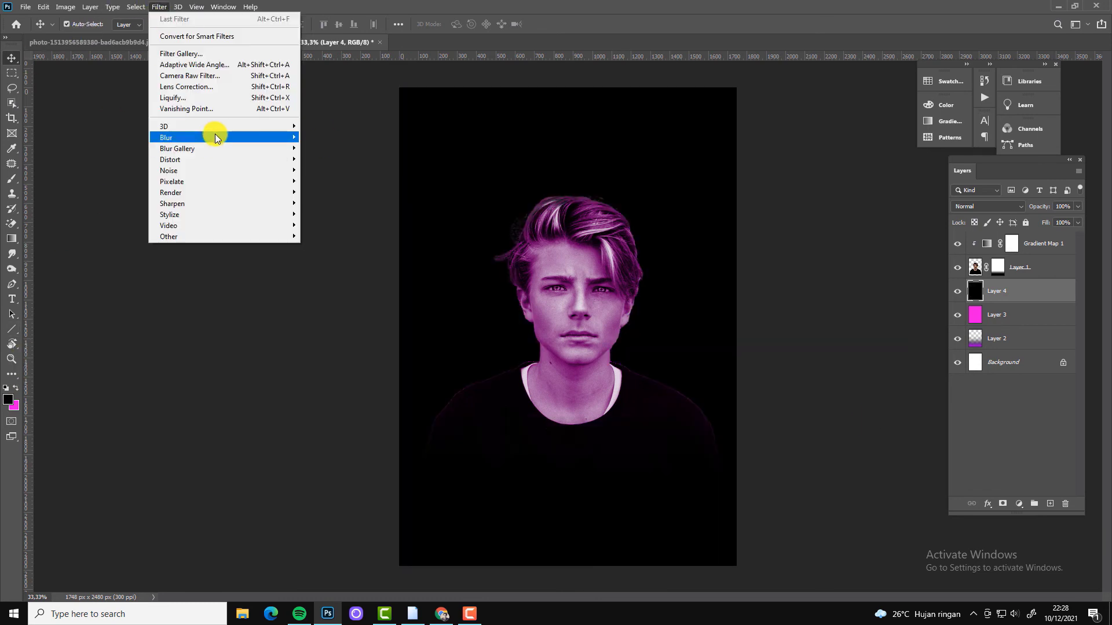
pyautogui.moveTo(171, 192)
pyautogui.click(333, 231)
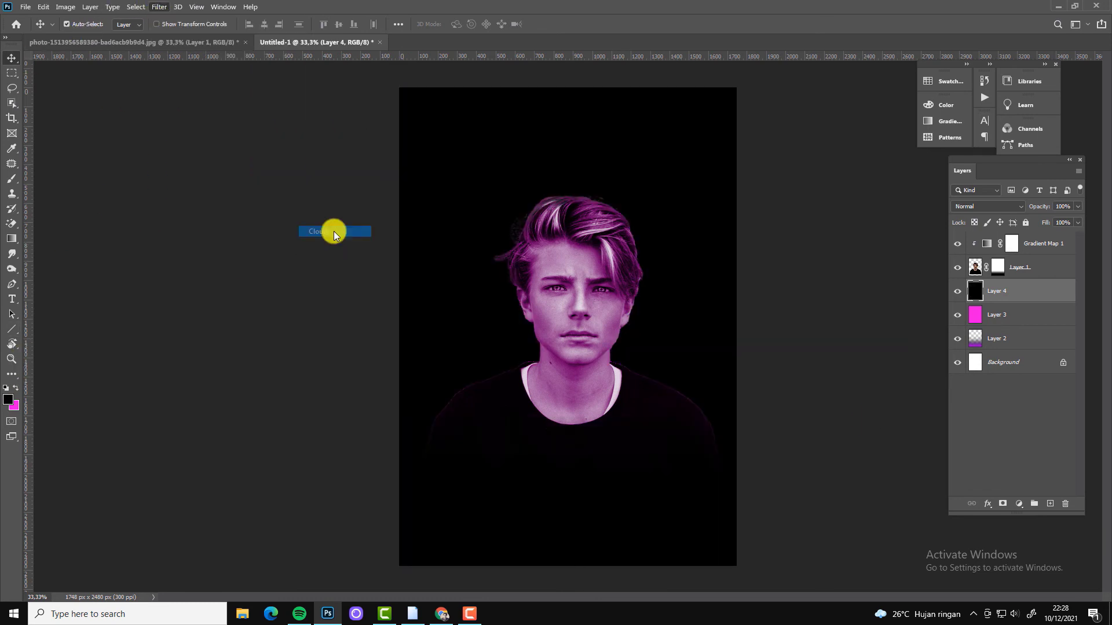
pyautogui.click(160, 7)
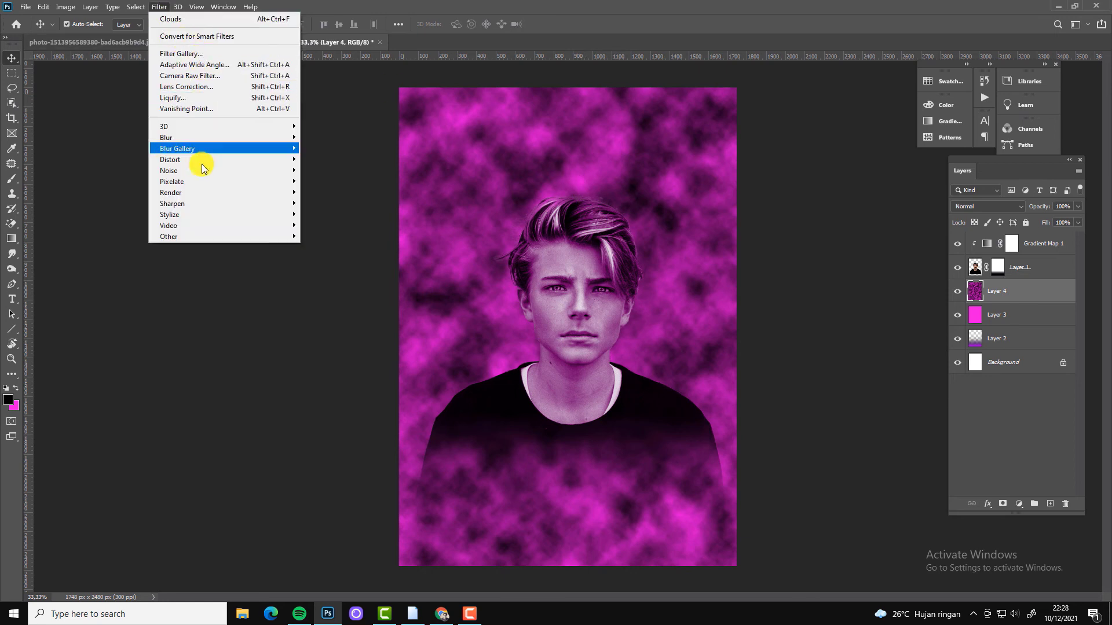
# Twist Layer 4's clouds into large swirls with Liquify's Twirl Clockwise tool at size 700.
pyautogui.click(192, 98)
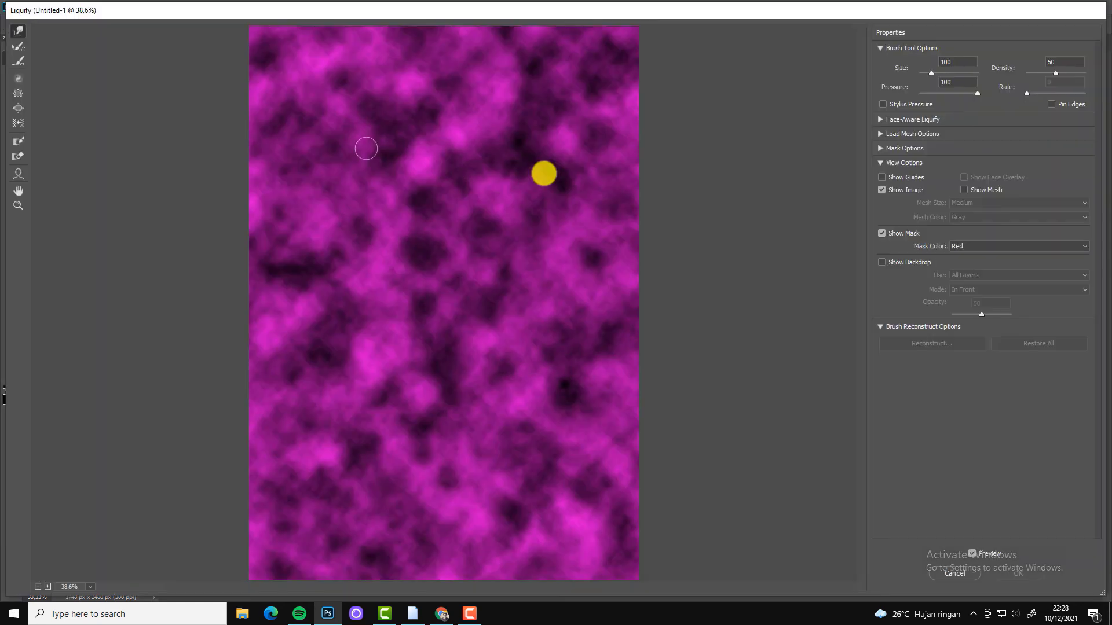
pyautogui.click(18, 78)
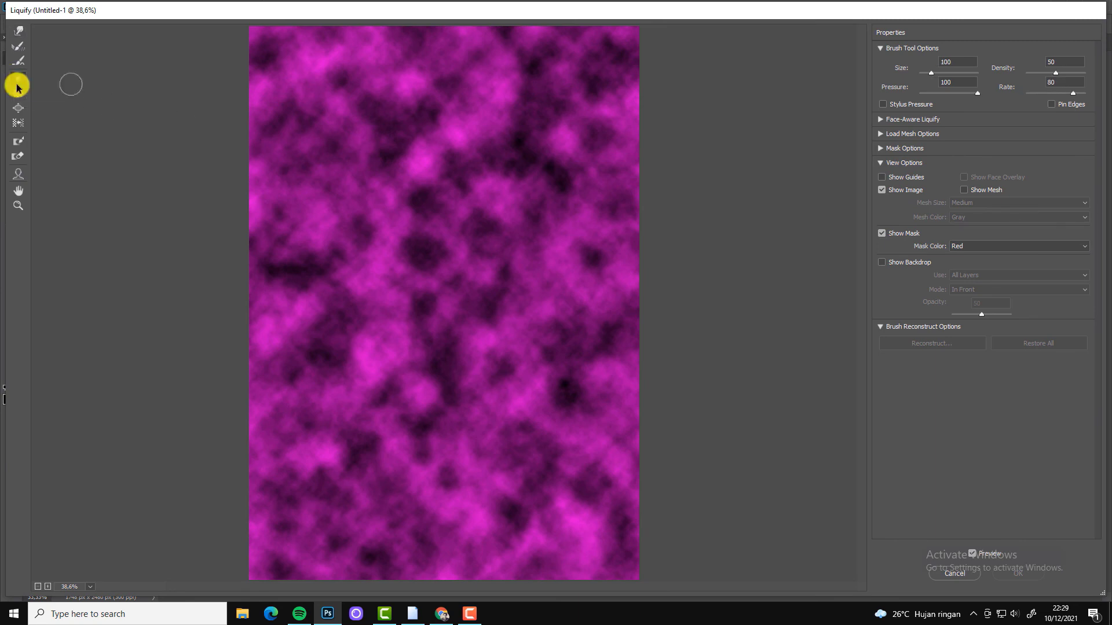
pyautogui.moveTo(346, 121)
pyautogui.mouseDown()
pyautogui.moveTo(543, 139)
pyautogui.moveTo(526, 114)
pyautogui.moveTo(649, 262)
pyautogui.moveTo(637, 330)
pyautogui.moveTo(322, 401)
pyautogui.moveTo(401, 384)
pyautogui.moveTo(432, 330)
pyautogui.moveTo(548, 350)
pyautogui.moveTo(541, 389)
pyautogui.moveTo(567, 472)
pyautogui.moveTo(641, 359)
pyautogui.moveTo(355, 509)
pyautogui.moveTo(372, 509)
pyautogui.moveTo(334, 551)
pyautogui.moveTo(370, 573)
pyautogui.moveTo(665, 550)
pyautogui.moveTo(672, 511)
pyautogui.moveTo(499, 36)
pyautogui.mouseUp()
pyautogui.hotkey('ctrl', 'z')
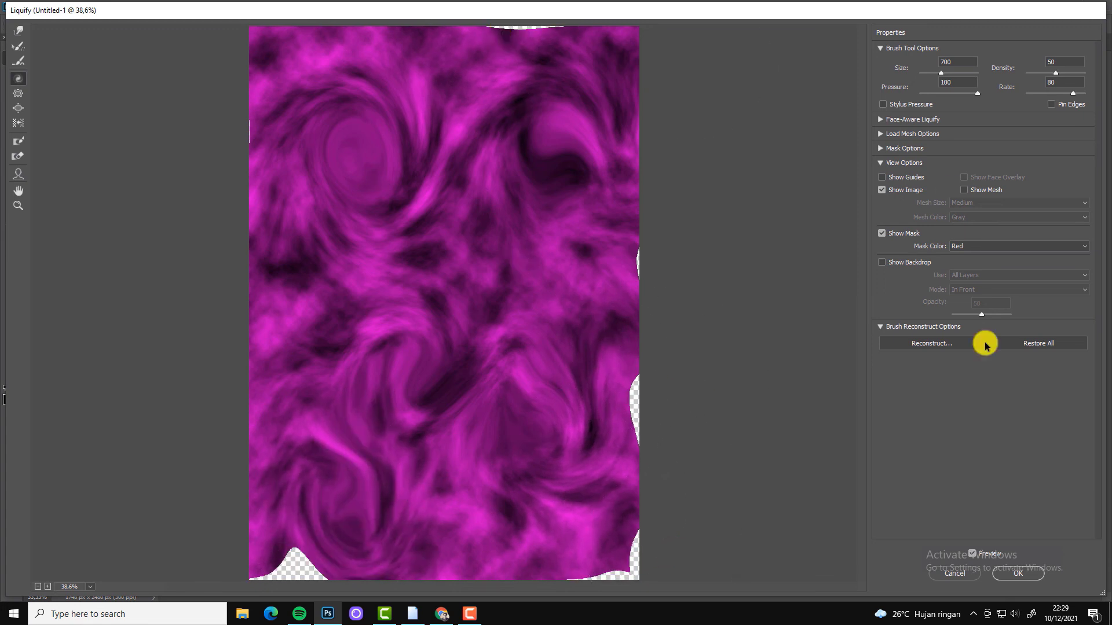
pyautogui.click(1017, 573)
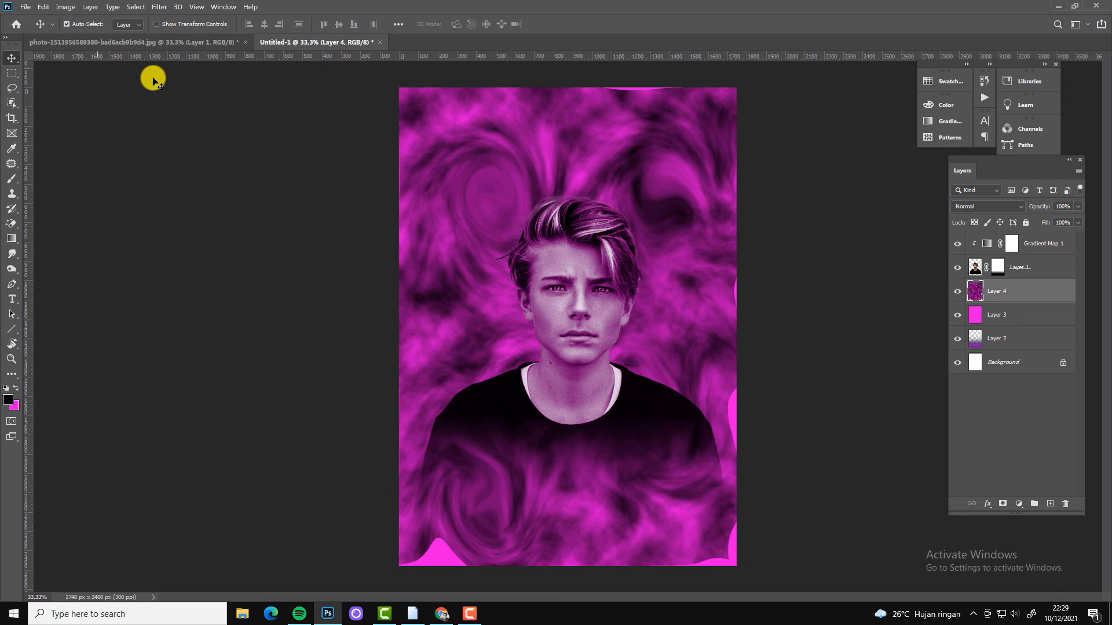
# Enlarge the swirl layer to about 107% and blend it in Multiply at 49% opacity.
pyautogui.hotkey('ctrl', 't')
pyautogui.moveTo(736, 88); pyautogui.dragTo(768, 79)
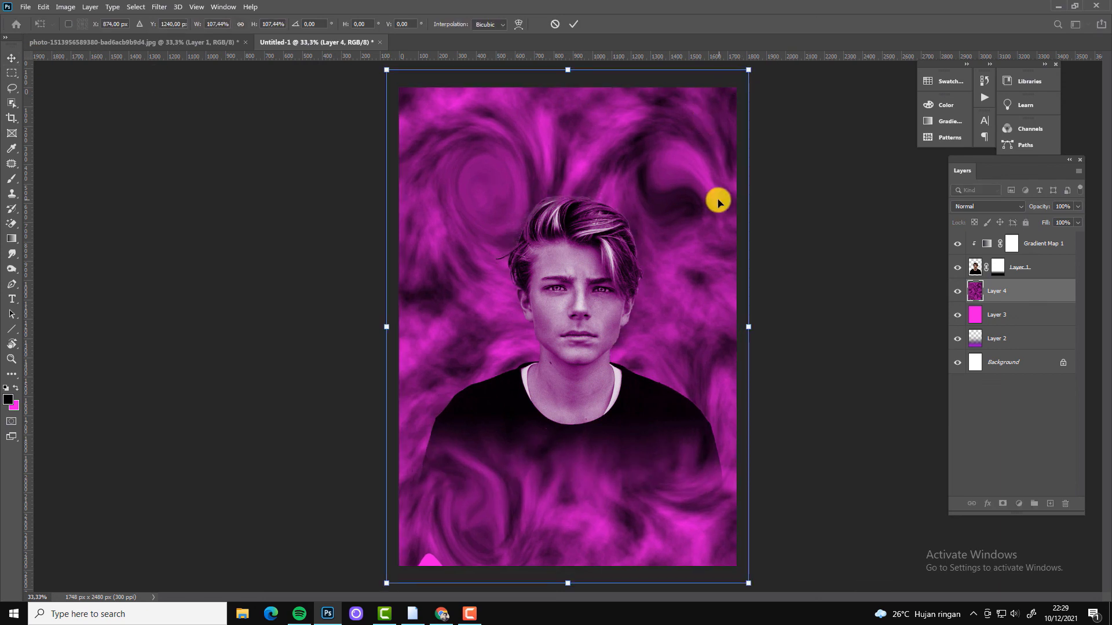
pyautogui.press('Return')
pyautogui.click(984, 206)
pyautogui.click(978, 252)
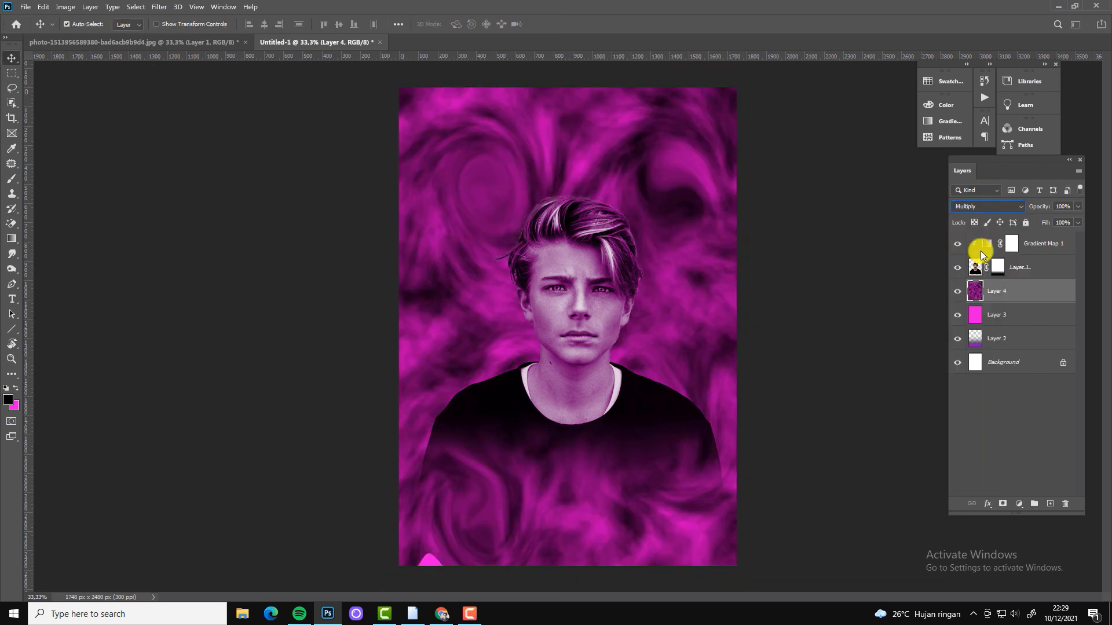
pyautogui.moveTo(1078, 206); pyautogui.dragTo(1048, 222)
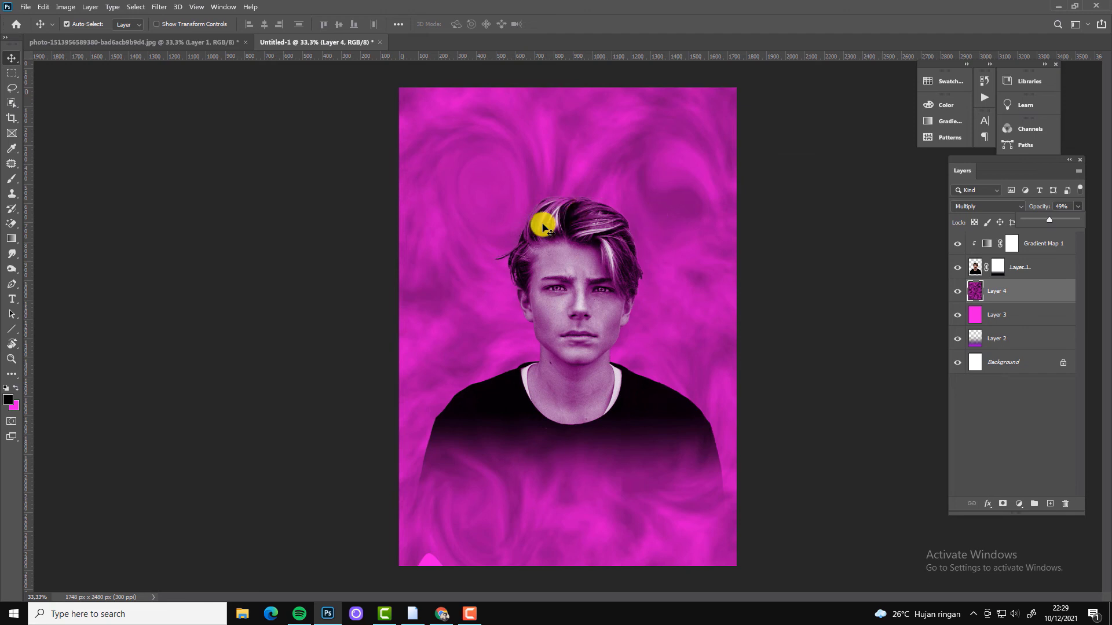
# Add a FACES text title above the head and enlarge it.
pyautogui.press('t')
pyautogui.click(489, 172)
pyautogui.write('FACES')
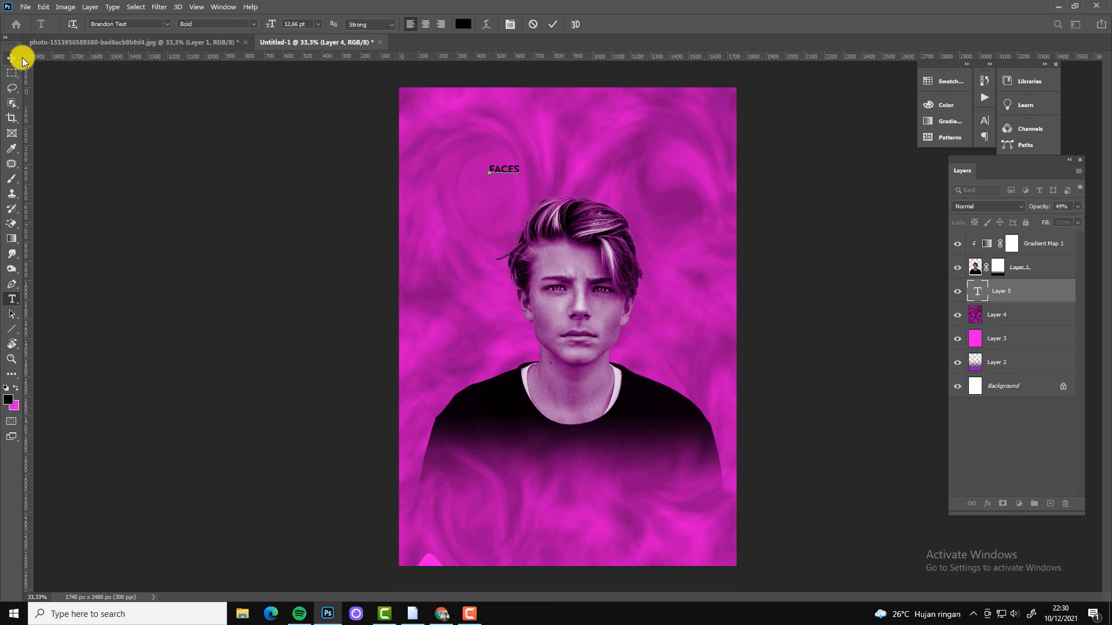
pyautogui.click(12, 57)
pyautogui.hotkey('ctrl', 't')
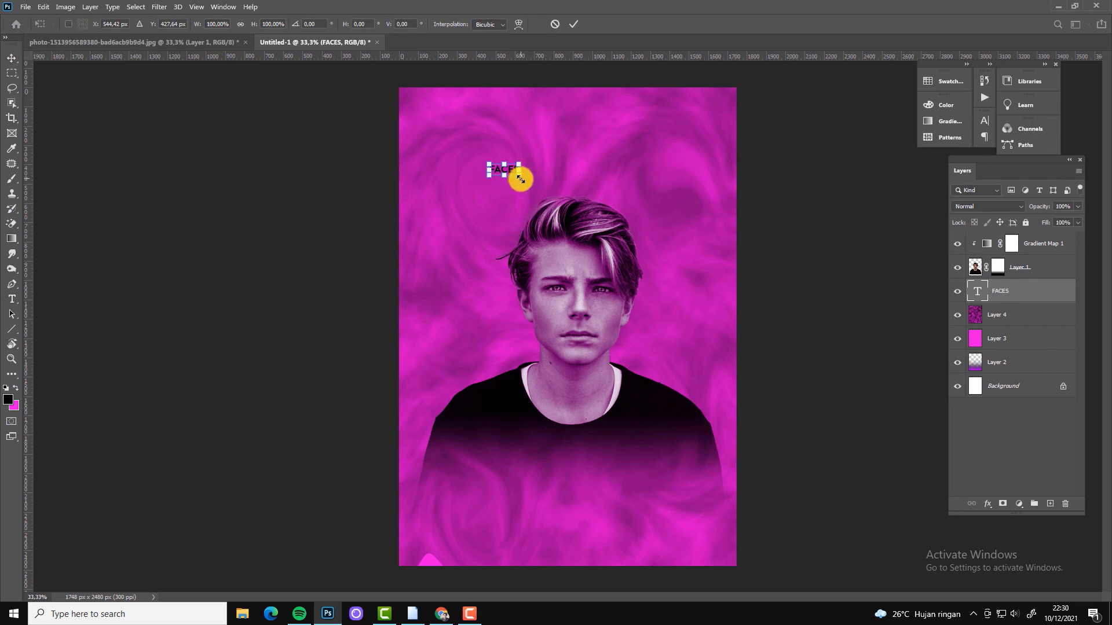
pyautogui.moveTo(521, 179)
pyautogui.mouseDown()
pyautogui.moveTo(628, 248)
pyautogui.moveTo(608, 188)
pyautogui.mouseUp()
# Make the FACES text white.
pyautogui.press('Return')
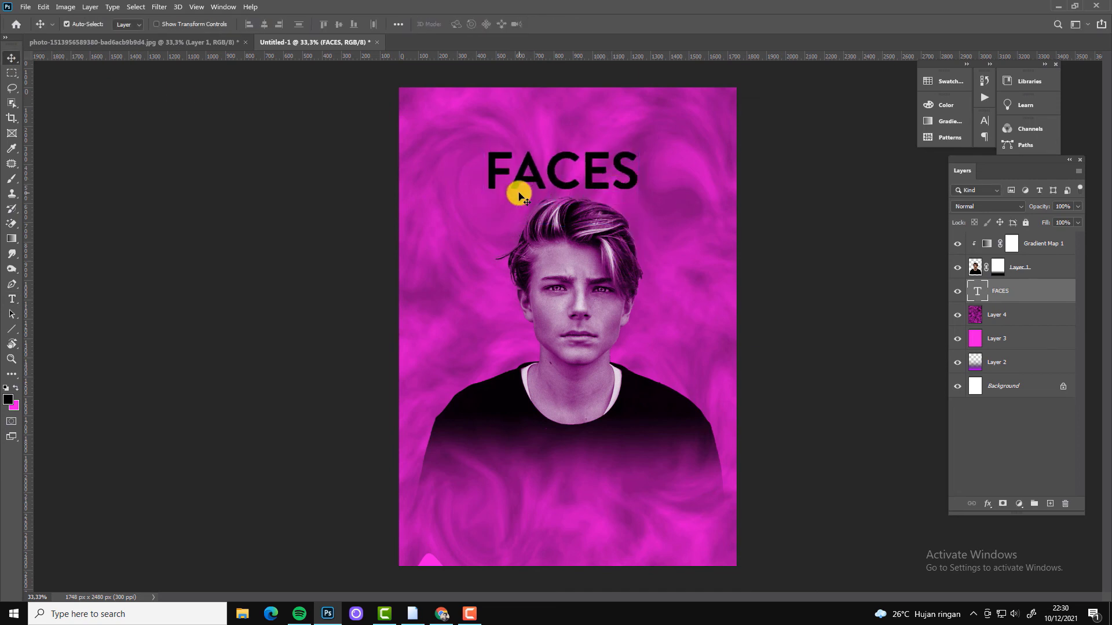
pyautogui.press('t')
pyautogui.moveTo(498, 164); pyautogui.dragTo(638, 166)
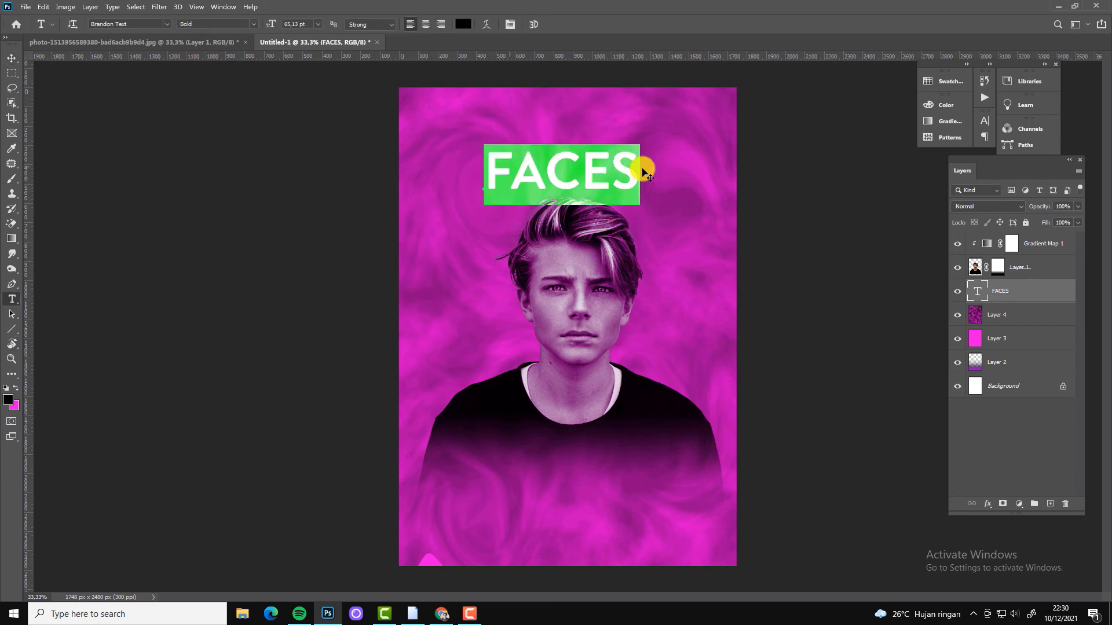
pyautogui.click(463, 24)
pyautogui.click(703, 366)
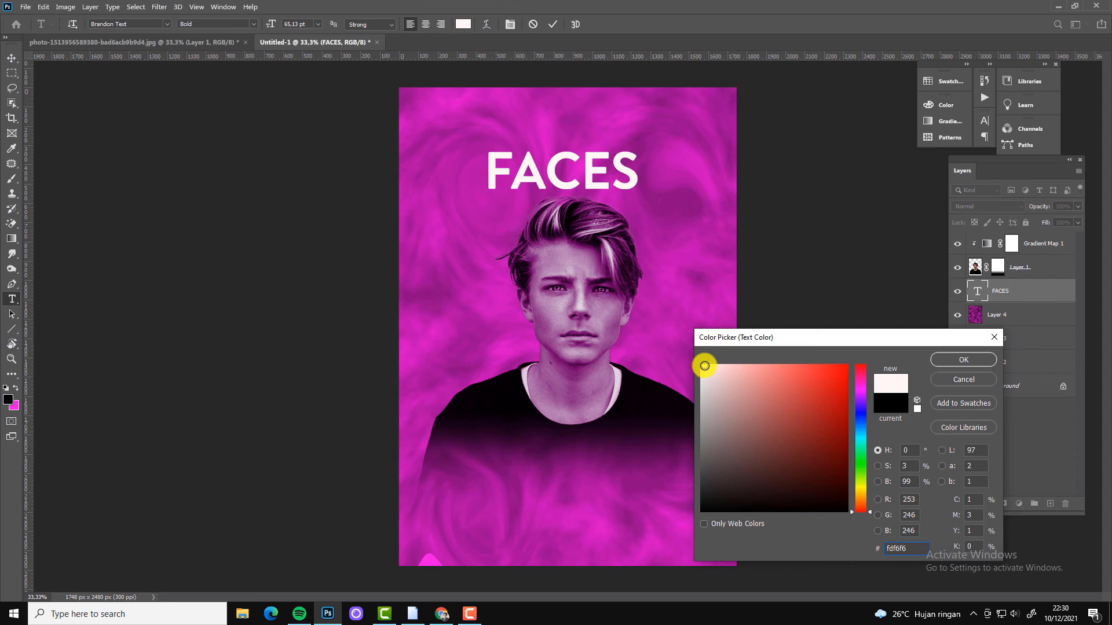
pyautogui.click(963, 360)
# Set the FACES font to Poppins Black.
pyautogui.click(151, 23)
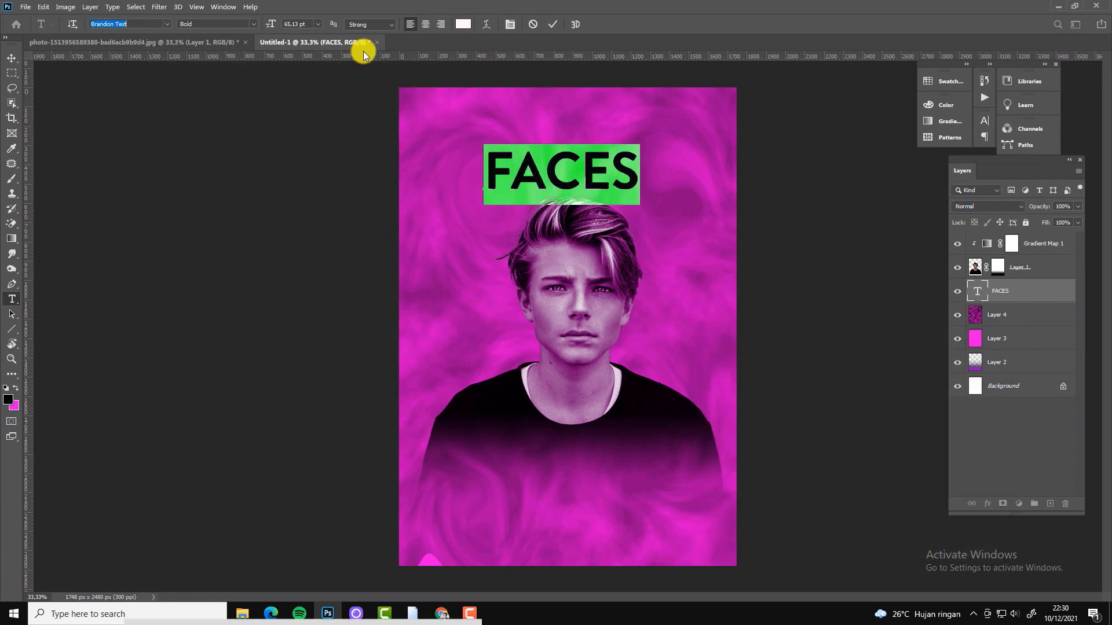
pyautogui.moveTo(303, 39); pyautogui.dragTo(306, 46)
pyautogui.write('Poppins')
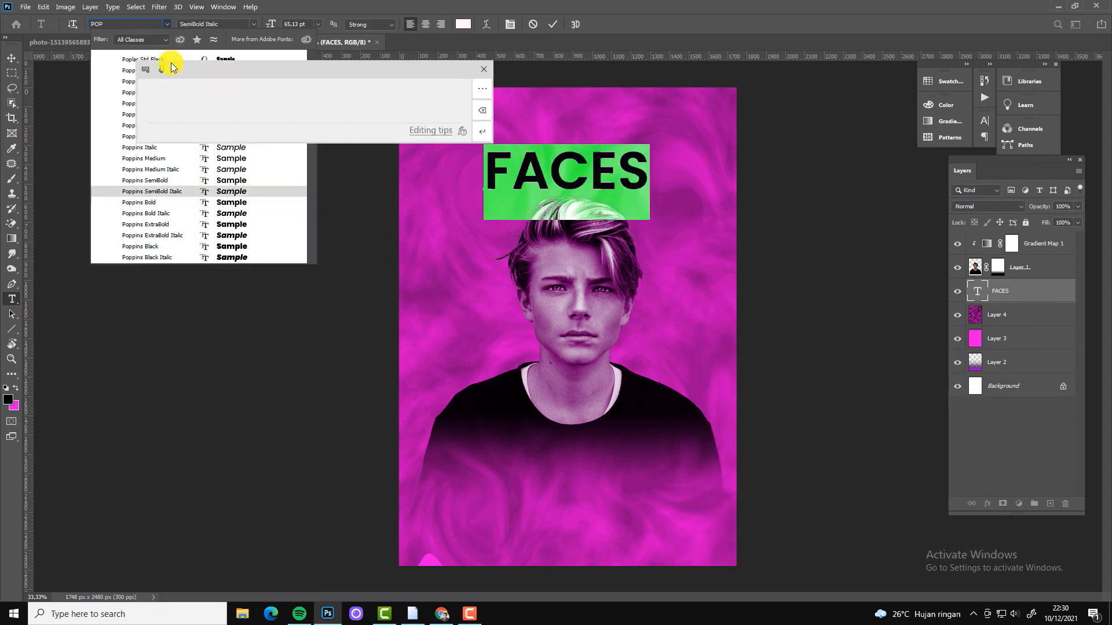
pyautogui.press('Down')
pyautogui.press('Down')
pyautogui.press('Down')
pyautogui.press('Return')
pyautogui.click(482, 69)
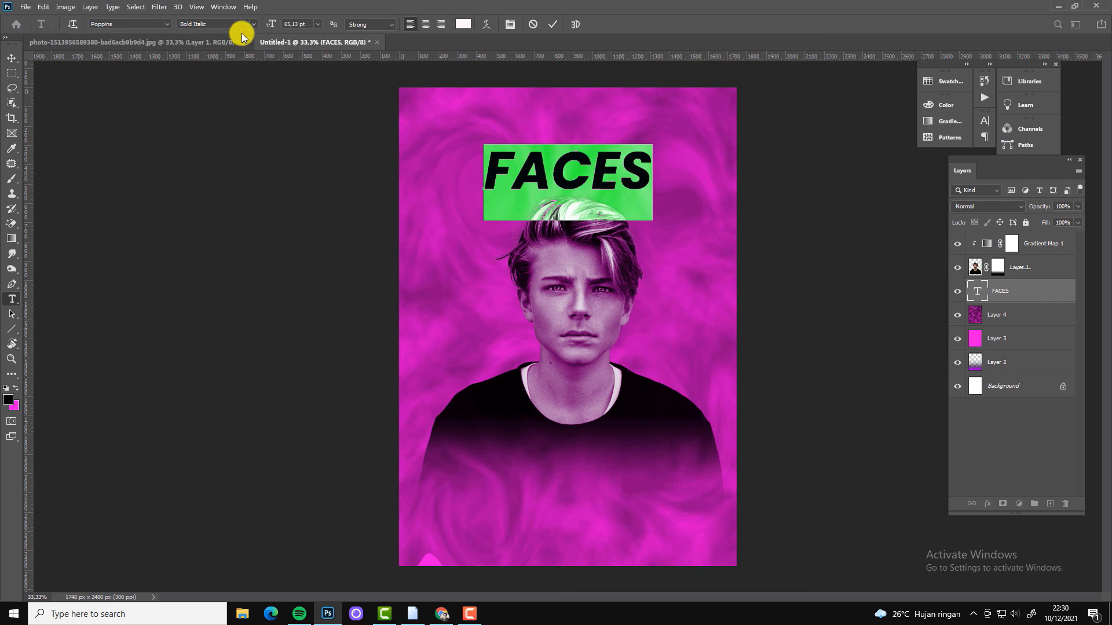
pyautogui.click(238, 25)
pyautogui.click(228, 184)
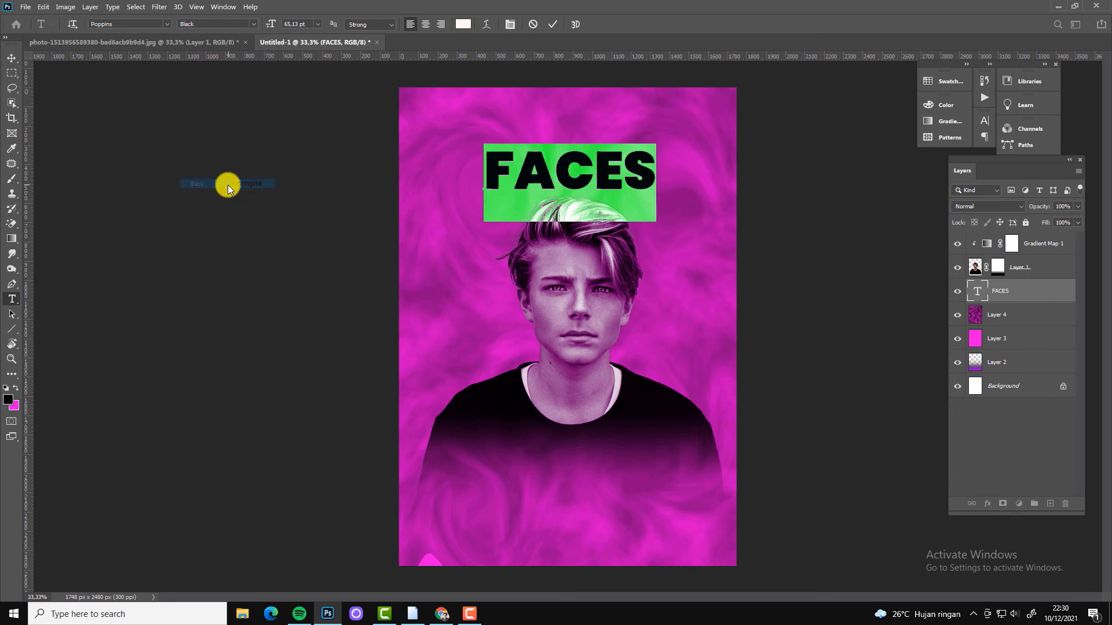
# Scale FACES to about 133%, then duplicate it and place the copy below.
pyautogui.click(21, 61)
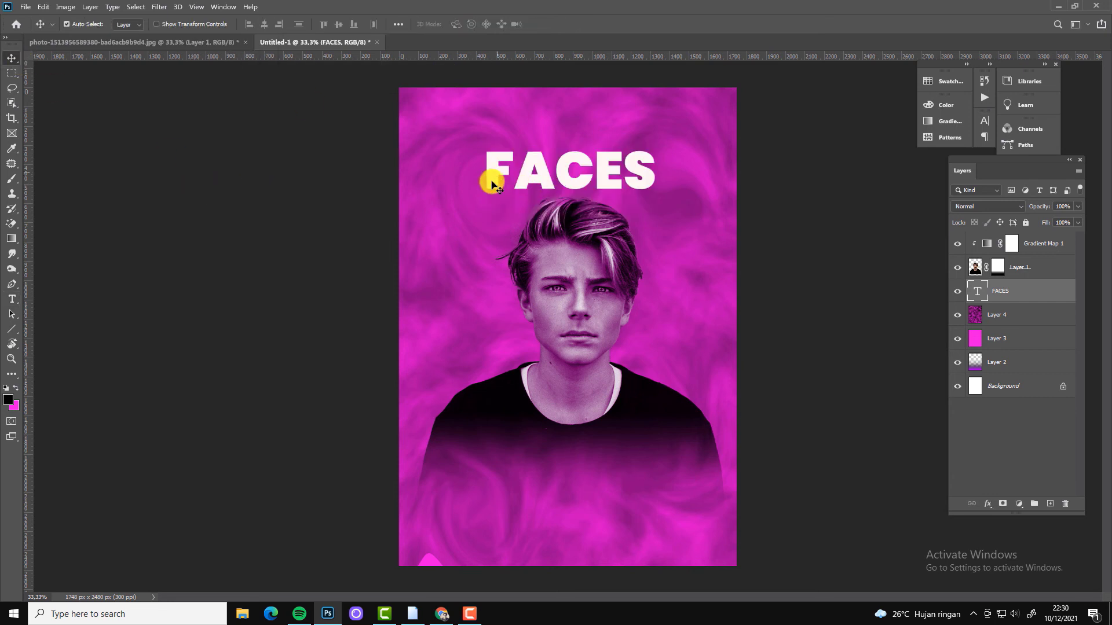
pyautogui.moveTo(491, 184); pyautogui.dragTo(470, 197)
pyautogui.hotkey('ctrl', 't')
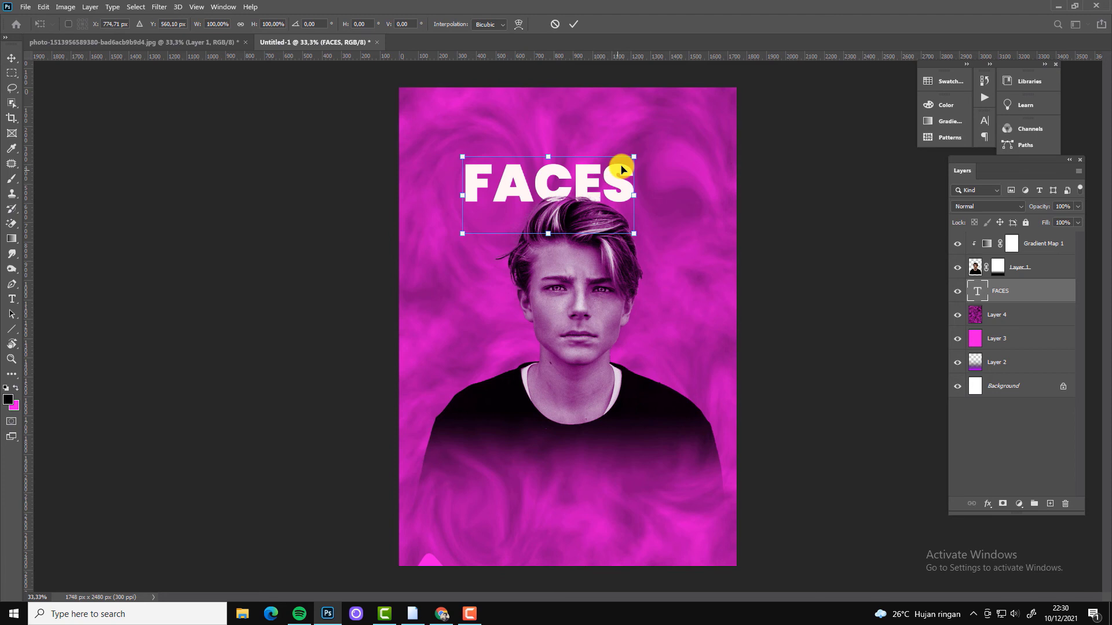
pyautogui.moveTo(634, 156); pyautogui.dragTo(666, 142)
pyautogui.moveTo(551, 174); pyautogui.dragTo(568, 166)
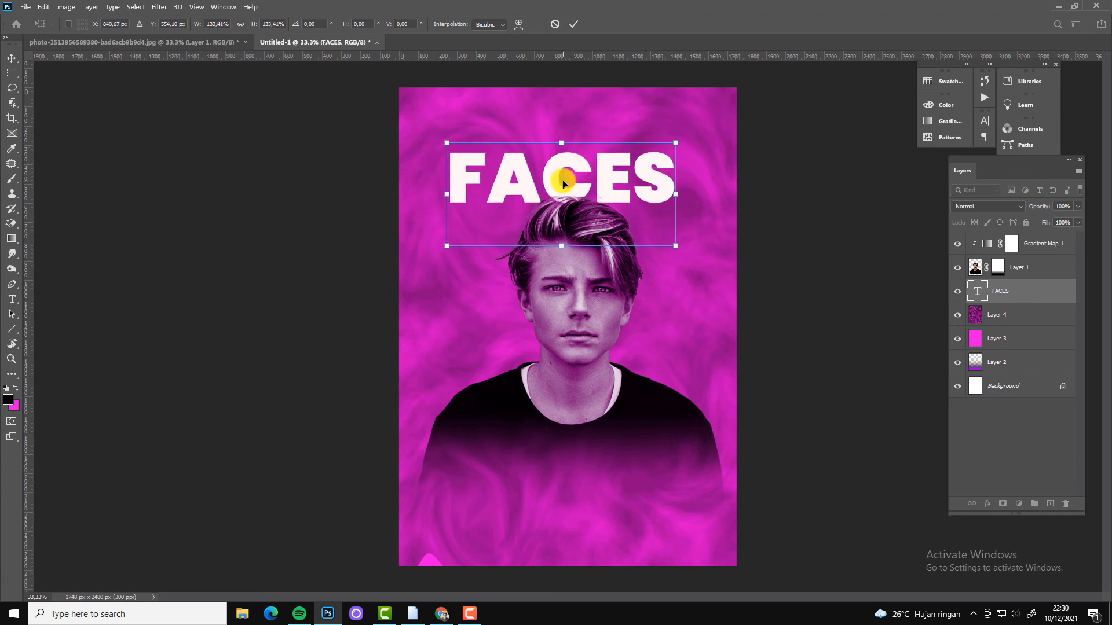
pyautogui.press('Return')
pyautogui.hotkey('ctrl', 'j')
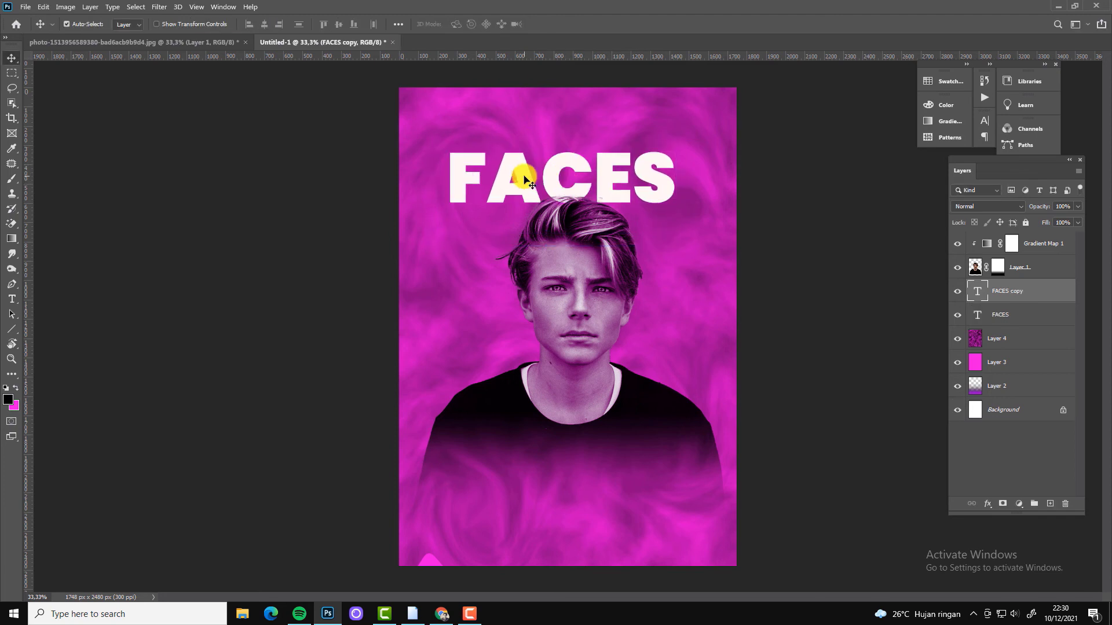
pyautogui.moveTo(521, 174); pyautogui.dragTo(524, 237)
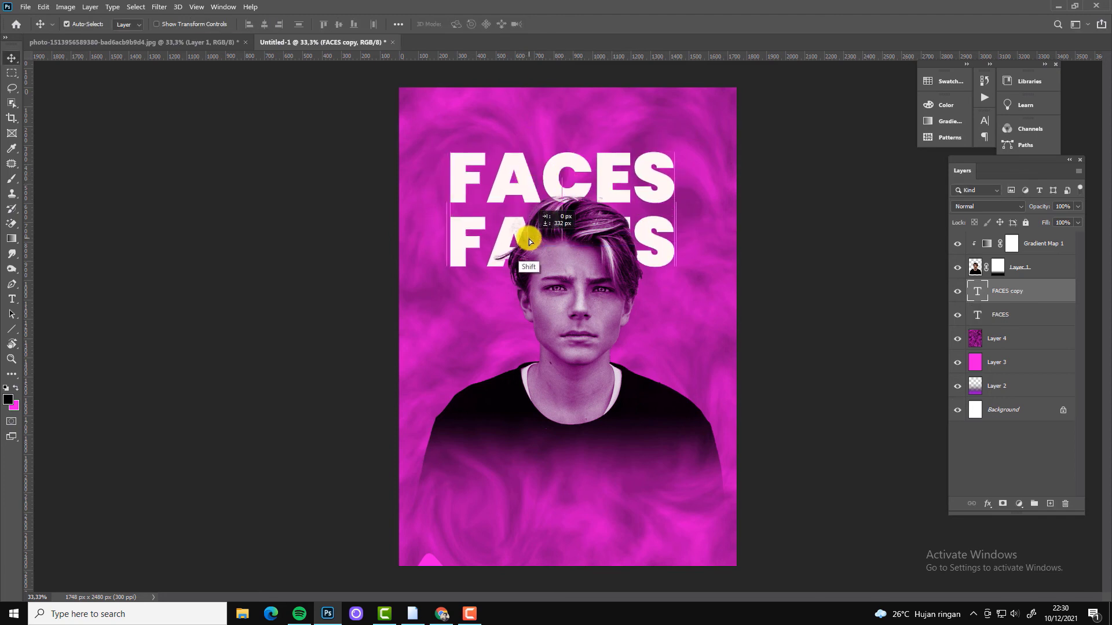
# Retype the FACES copy as ARE and move both titles above the portrait layers.
pyautogui.doubleClick(493, 264)
pyautogui.write('AF')
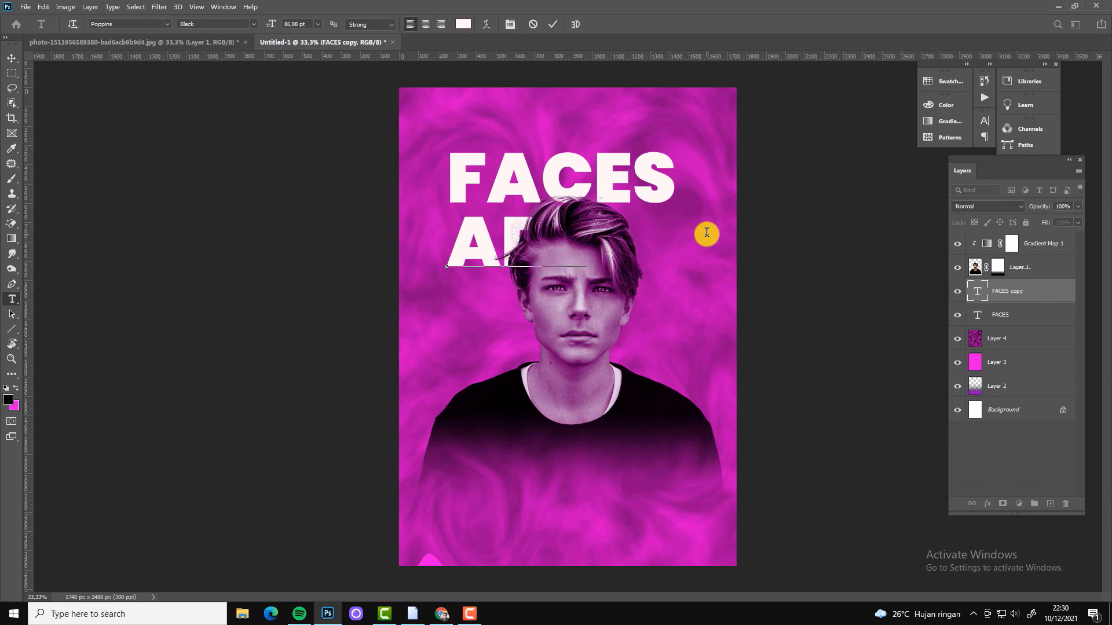
pyautogui.click(11, 58)
pyautogui.keyDown('shift'); pyautogui.click(985, 313); pyautogui.keyUp('shift')
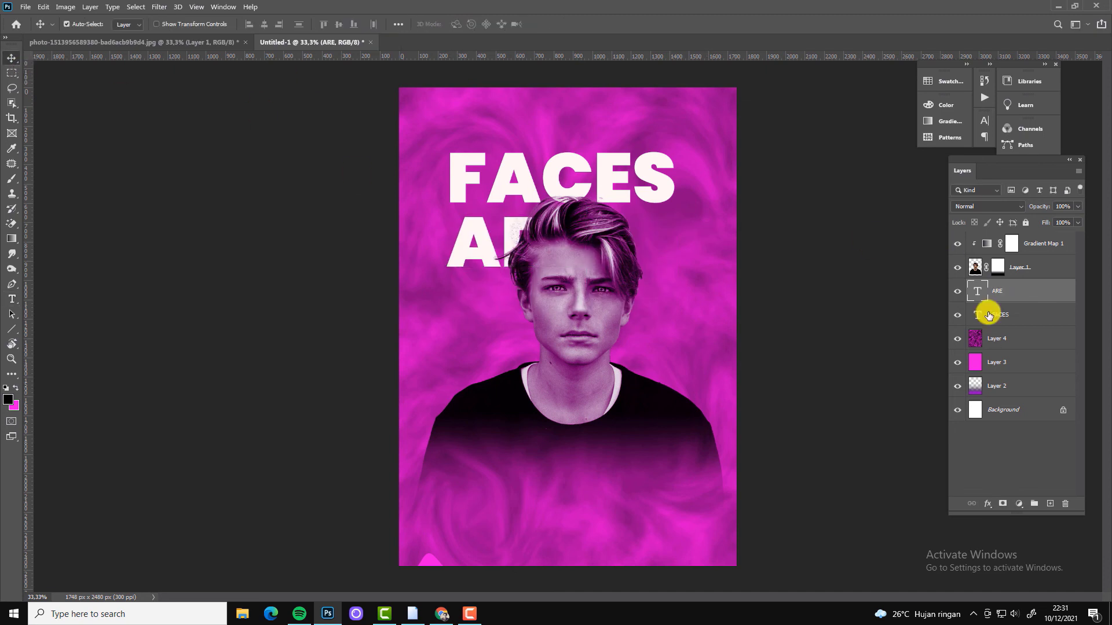
pyautogui.moveTo(985, 313); pyautogui.dragTo(985, 241)
# Duplicate ARE below it and retype the copy as THE / MIROR on two lines.
pyautogui.moveTo(471, 228); pyautogui.dragTo(481, 234)
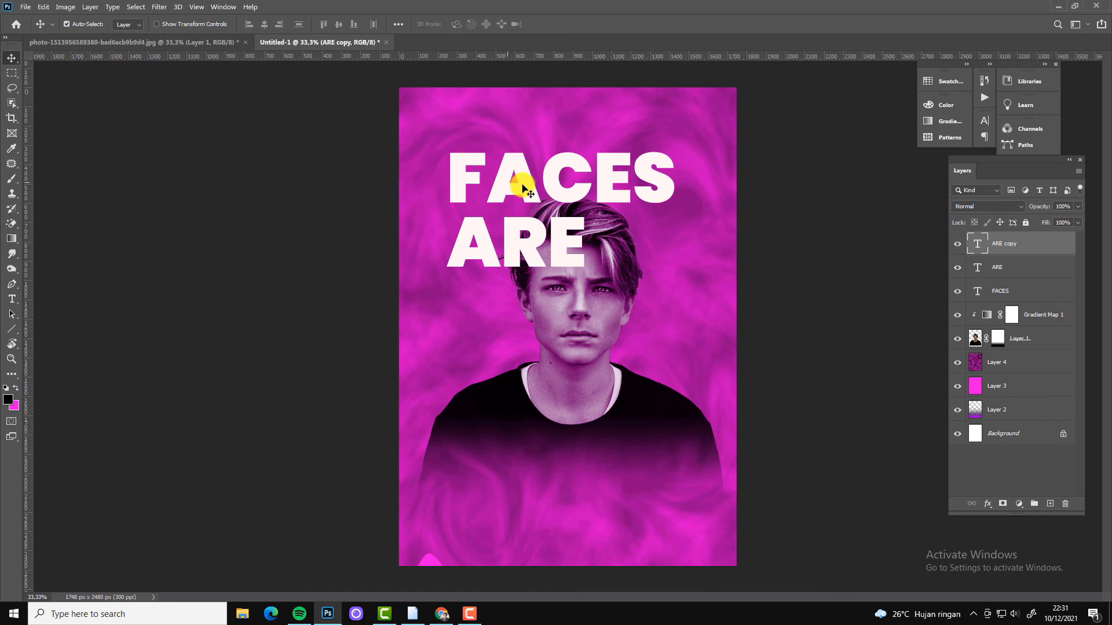
pyautogui.moveTo(480, 248); pyautogui.dragTo(470, 300)
pyautogui.press('t')
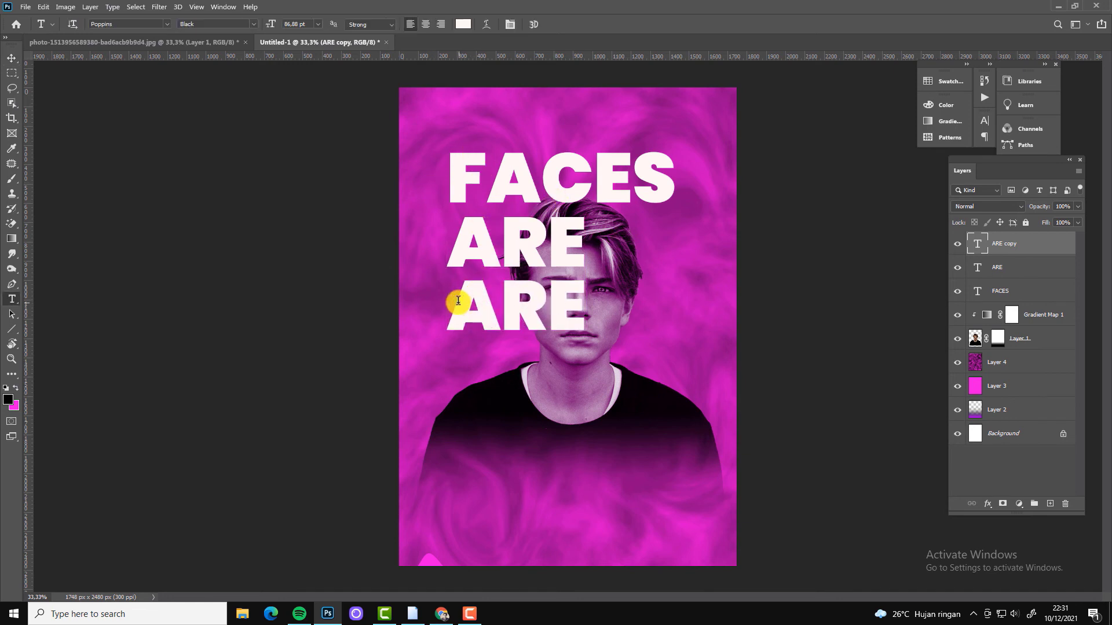
pyautogui.doubleClick(460, 303)
pyautogui.write('THE')
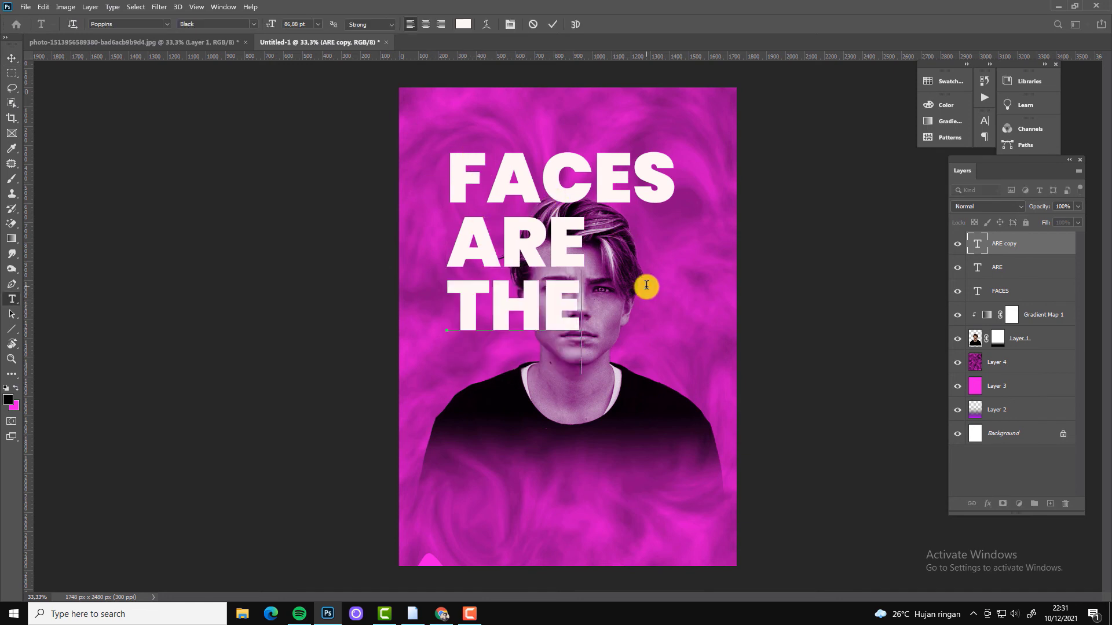
pyautogui.press('Return')
pyautogui.write('MIROR')
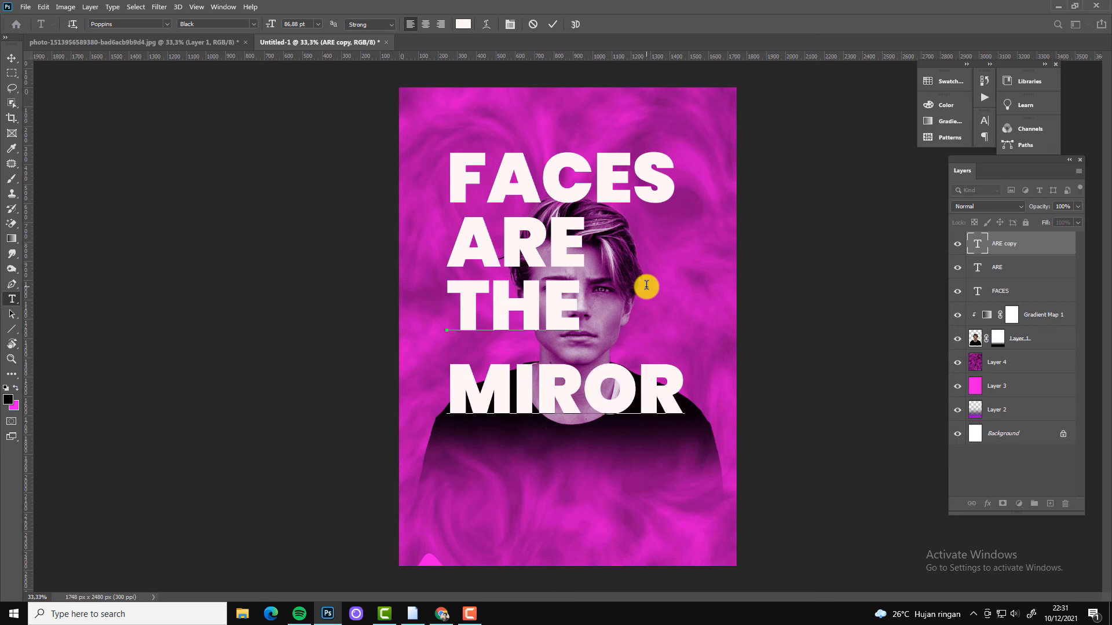
pyautogui.click(11, 58)
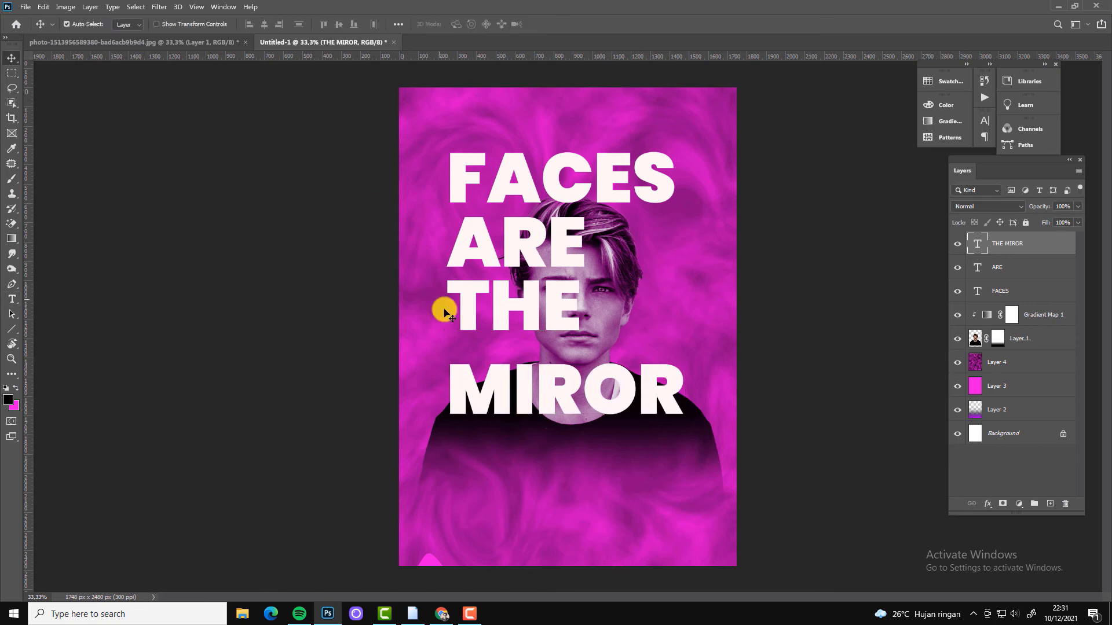
# Tighten the line spacing between THE and MIROR.
pyautogui.press('t')
pyautogui.moveTo(454, 301); pyautogui.dragTo(730, 377)
pyautogui.hotkey('alt', 'Up')
pyautogui.hotkey('alt', 'Up')
pyautogui.hotkey('alt', 'Up')
pyautogui.hotkey('alt', 'Down')
pyautogui.hotkey('alt', 'Down')
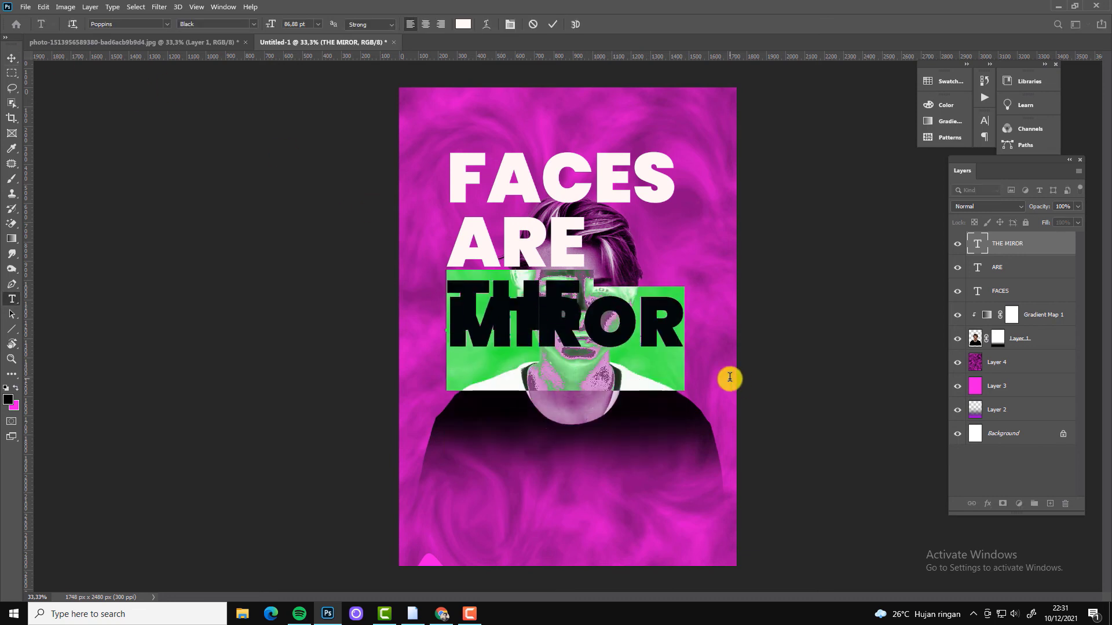
pyautogui.hotkey('alt', 'Down')
pyautogui.hotkey('alt', 'Down')
pyautogui.hotkey('alt', 'Down')
pyautogui.hotkey('alt', 'Down')
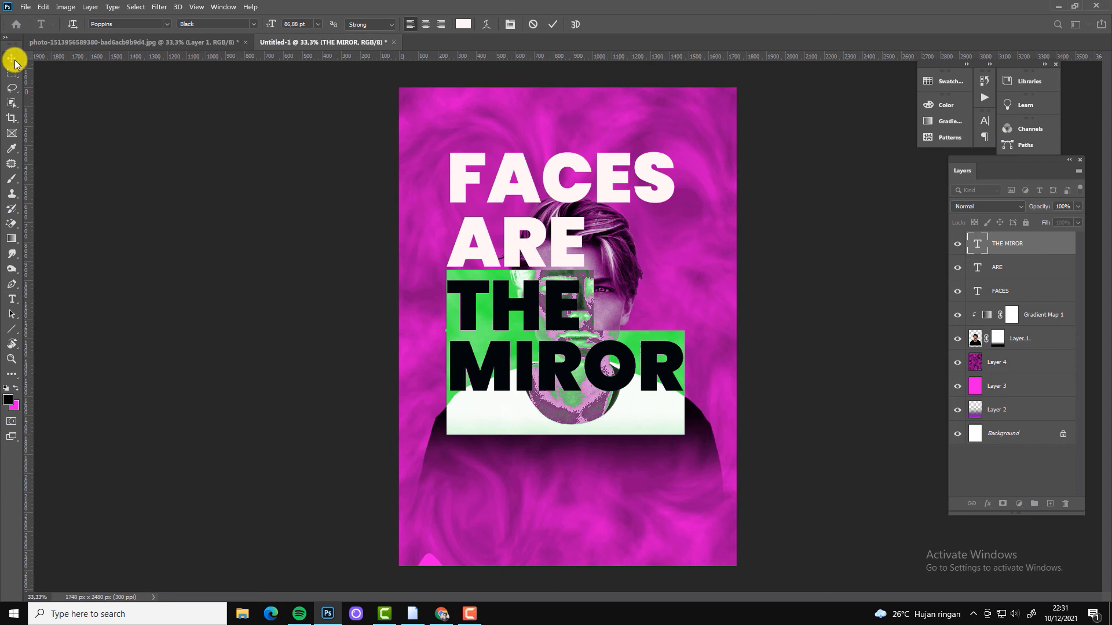
pyautogui.click(11, 57)
# Nudge FACES and ARE up and move THE MIROR closer under ARE.
pyautogui.click(536, 200)
pyautogui.keyDown('shift'); pyautogui.click(535, 239); pyautogui.keyUp('shift')
pyautogui.moveTo(534, 293)
pyautogui.mouseDown()
pyautogui.moveTo(533, 267)
pyautogui.moveTo(529, 280)
pyautogui.mouseUp()
pyautogui.click(551, 291)
pyautogui.hotkey('ctrl', 'z')
pyautogui.click(807, 199)
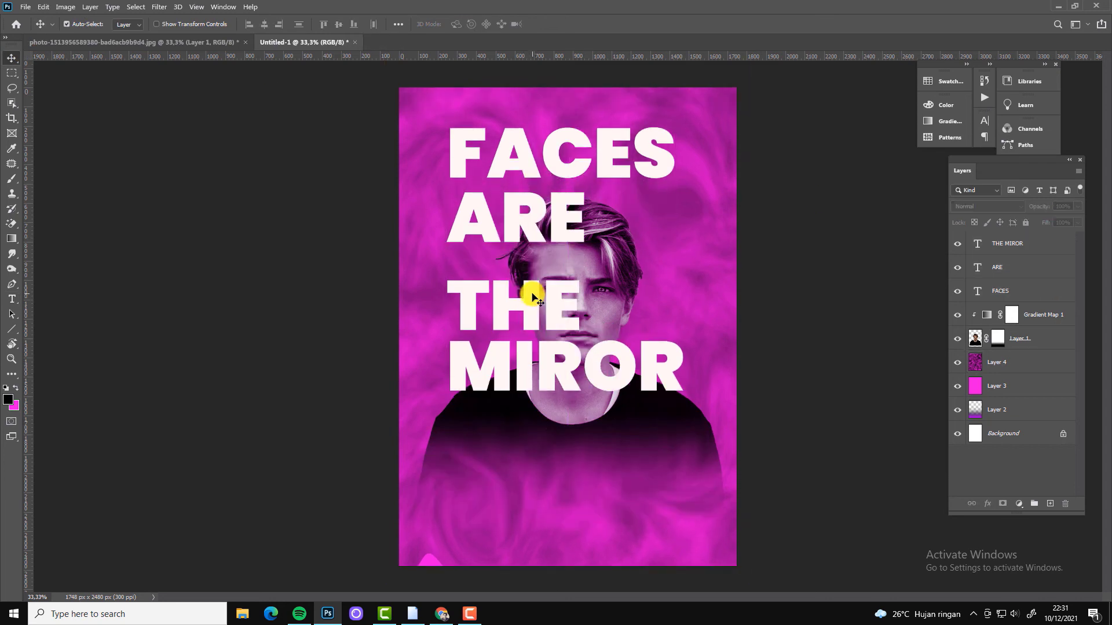
pyautogui.moveTo(561, 330); pyautogui.dragTo(561, 312)
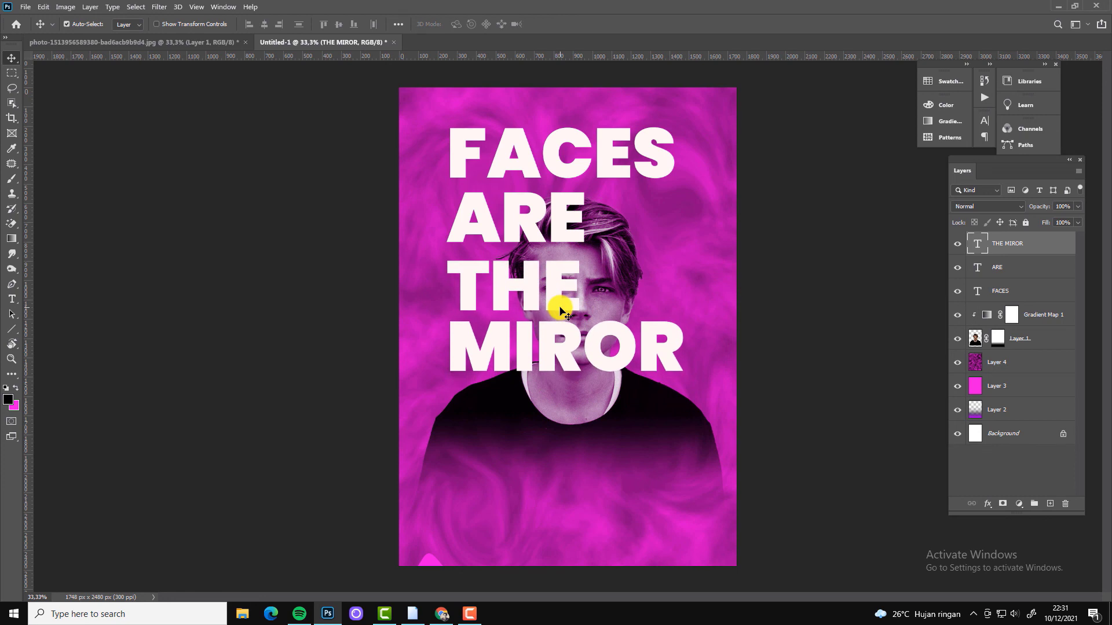
# Add a new line OF THE SOUL below MIROR.
pyautogui.press('t')
pyautogui.click(678, 336)
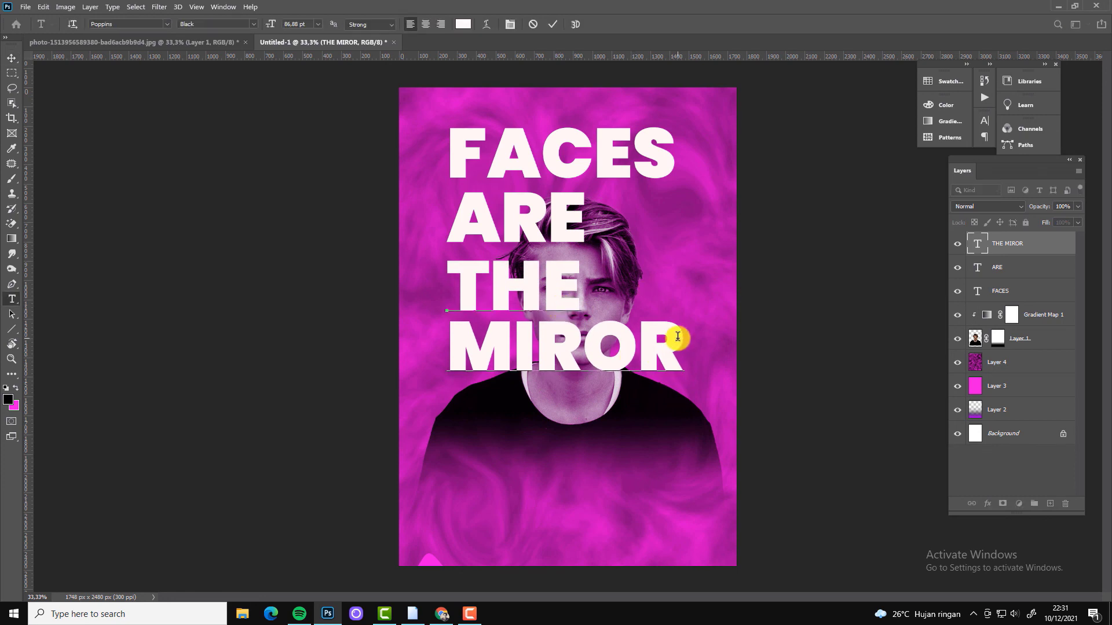
pyautogui.press('Return')
pyautogui.write('OF ')
pyautogui.write('THE ')
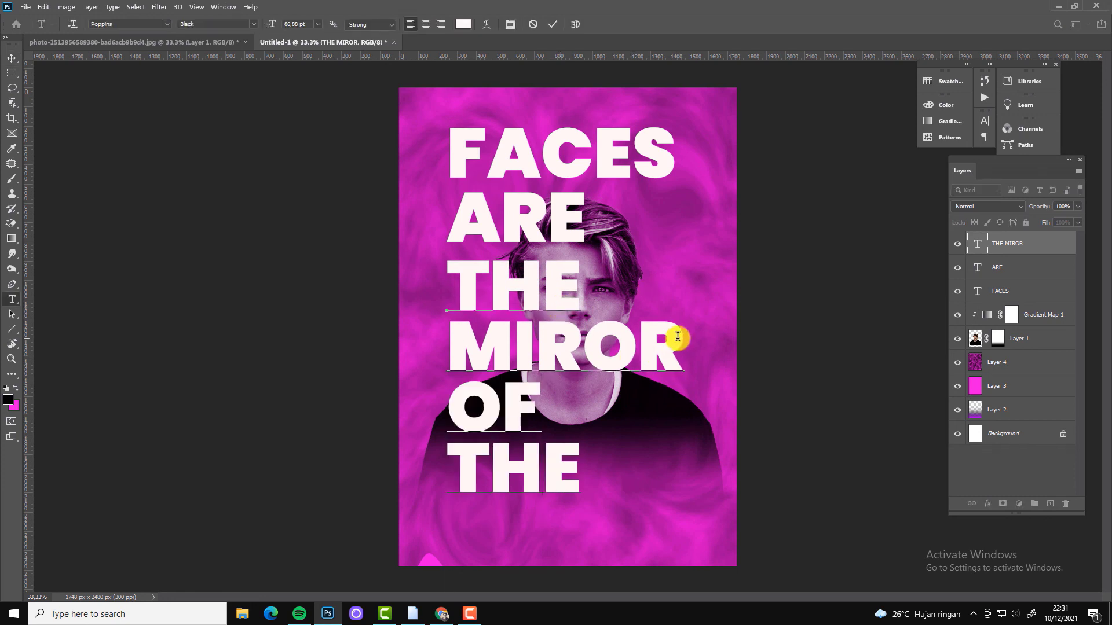
pyautogui.write('SOUL')
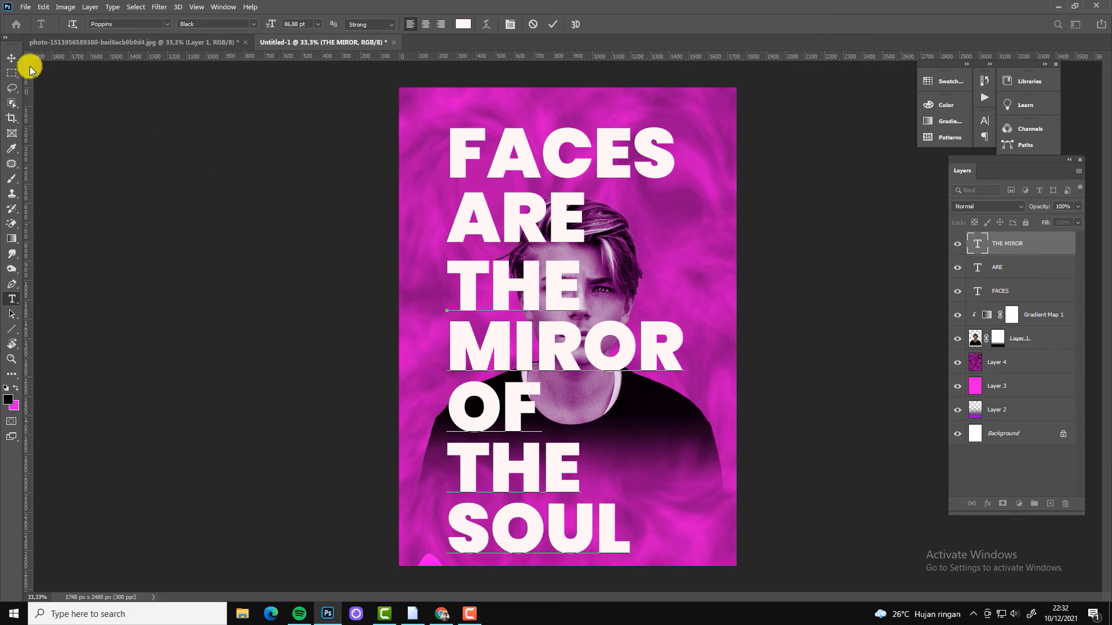
pyautogui.click(11, 58)
pyautogui.hotkey('ctrl', 'alt', 'a')
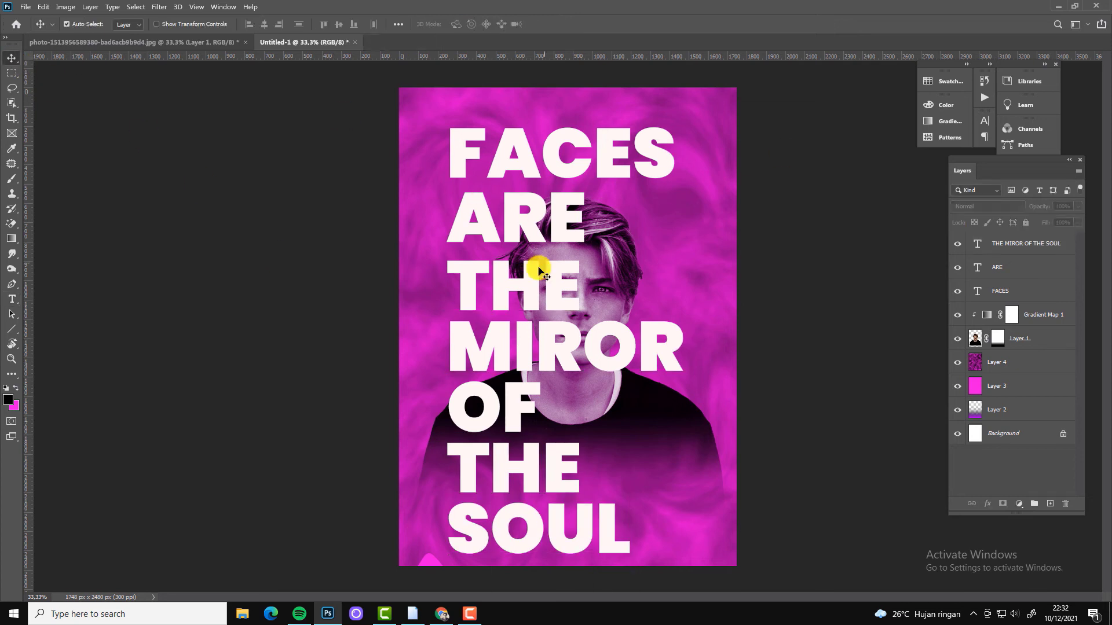
# Give THE MIROR OF THE SOUL 0% fill and a 1 px white outside Stroke.
pyautogui.click(1025, 243)
pyautogui.click(1078, 222)
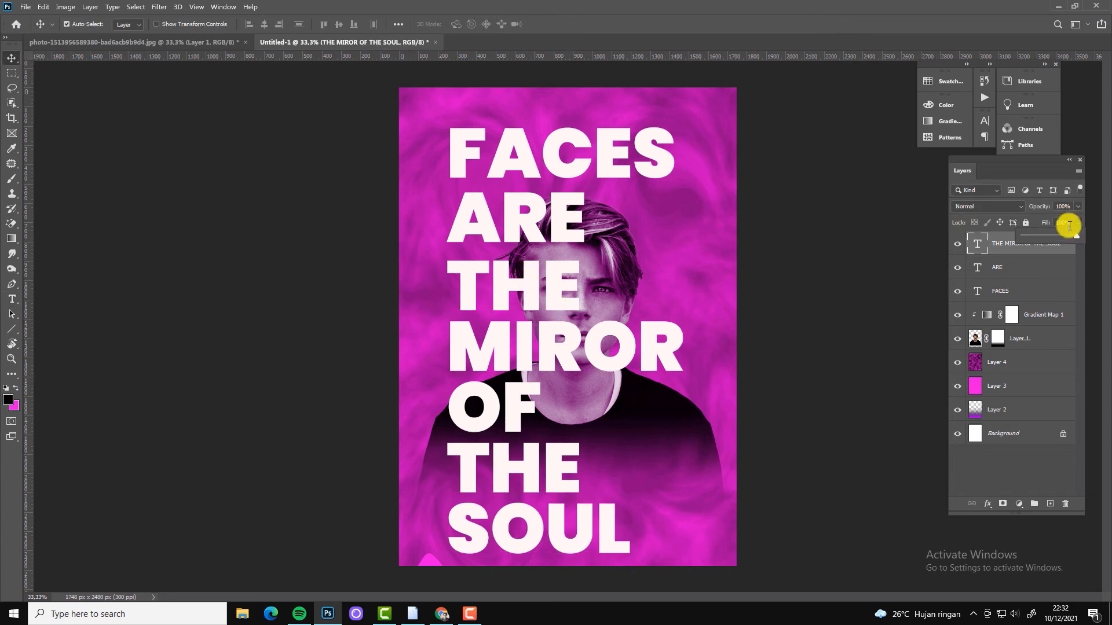
pyautogui.moveTo(1067, 236); pyautogui.dragTo(1023, 236)
pyautogui.click(987, 503)
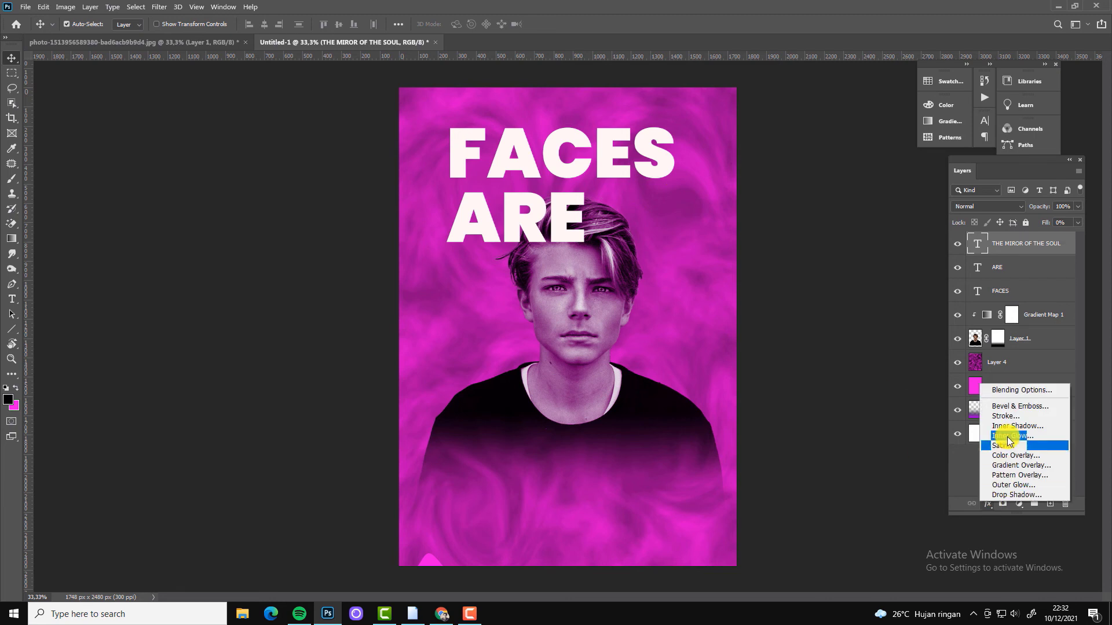
pyautogui.click(1005, 416)
pyautogui.moveTo(352, 314); pyautogui.dragTo(1080, 226)
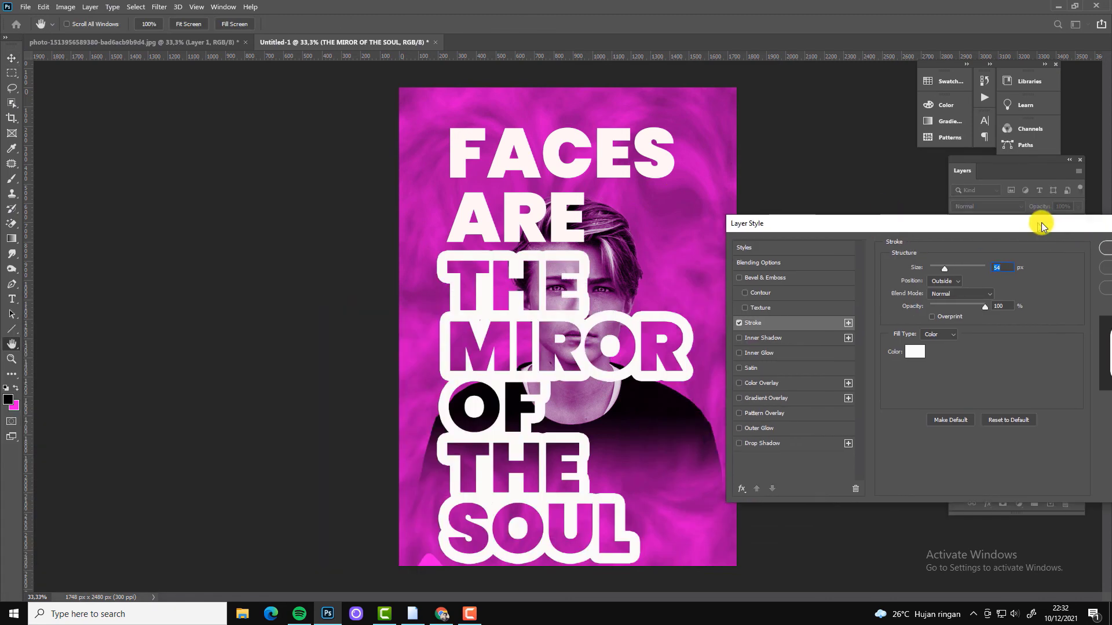
pyautogui.moveTo(950, 267); pyautogui.dragTo(940, 269)
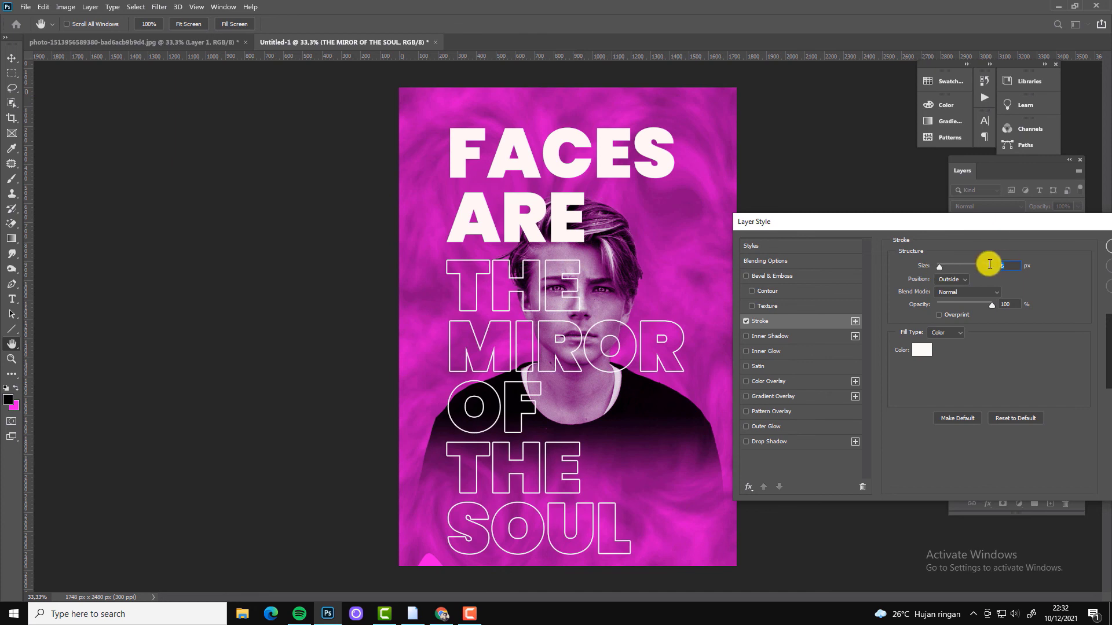
pyautogui.click(1012, 274)
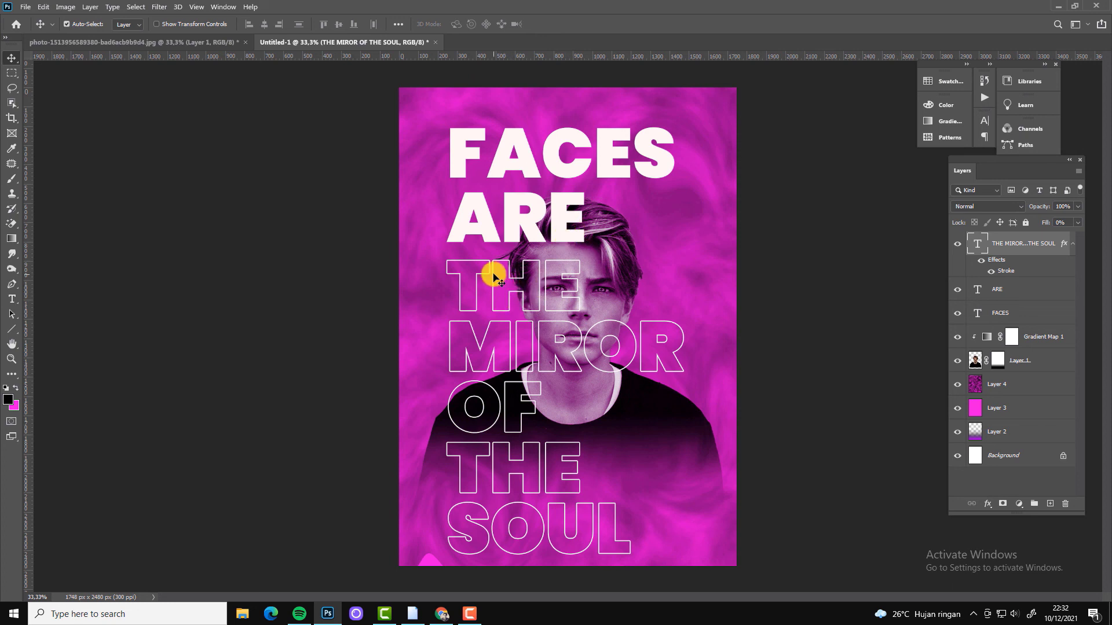
# Move the FACES and ARE layers below Layer 1 so the hair overlaps ARE.
pyautogui.click(537, 217)
pyautogui.keyDown('shift'); pyautogui.click(537, 168); pyautogui.keyUp('shift')
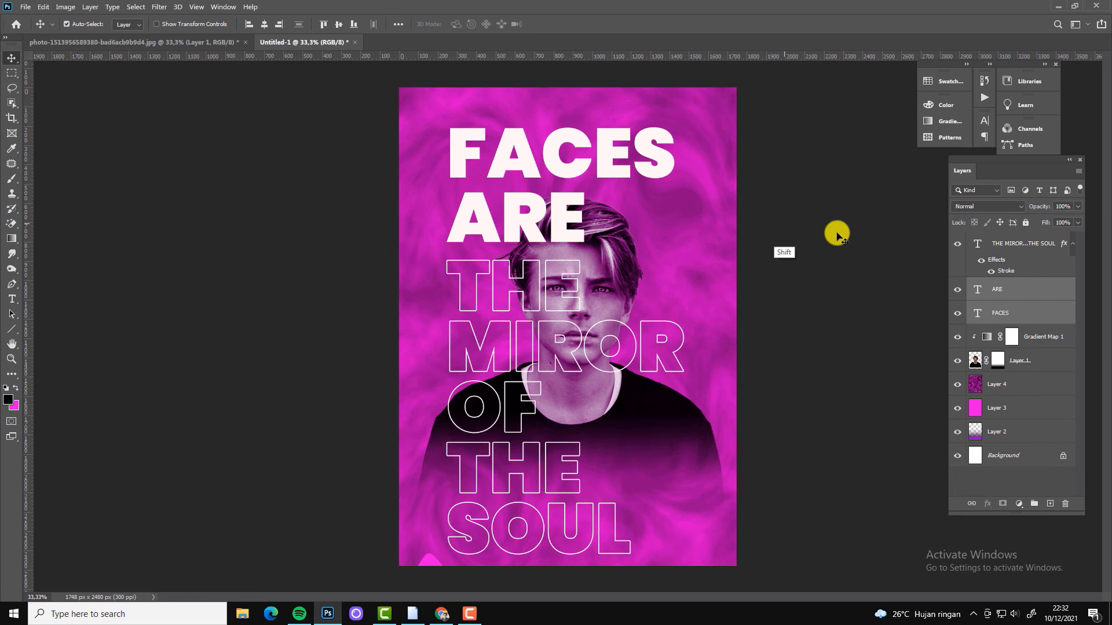
pyautogui.moveTo(996, 313)
pyautogui.mouseDown()
pyautogui.moveTo(996, 385)
pyautogui.moveTo(993, 335)
pyautogui.mouseUp()
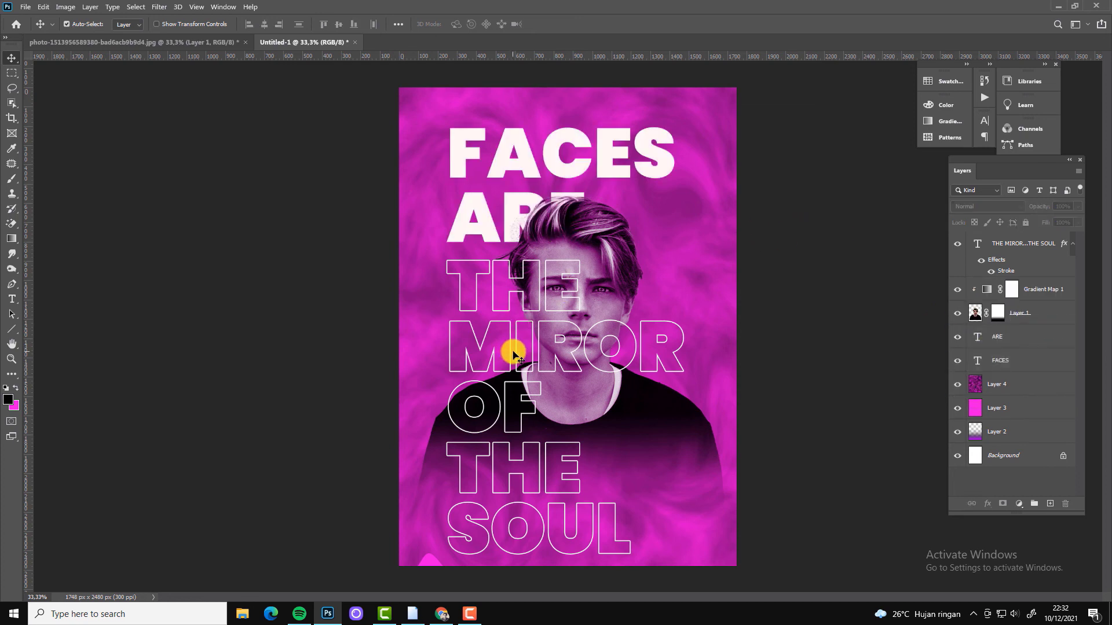
# Try a brush-painted layer mask on the outline text, then delete it.
pyautogui.click(513, 287)
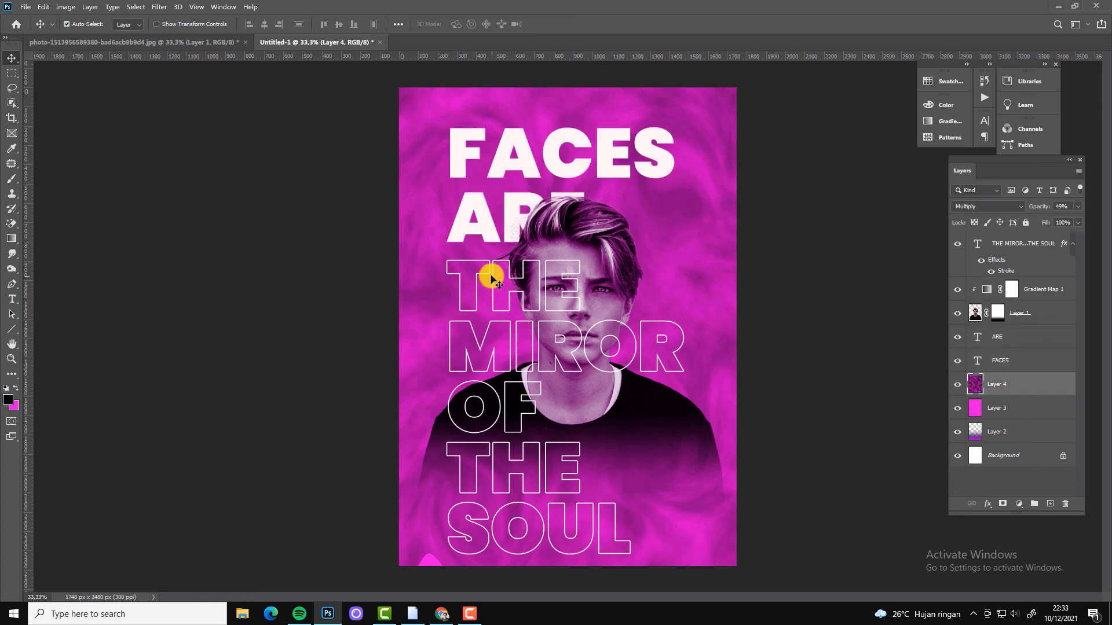
pyautogui.click(1002, 504)
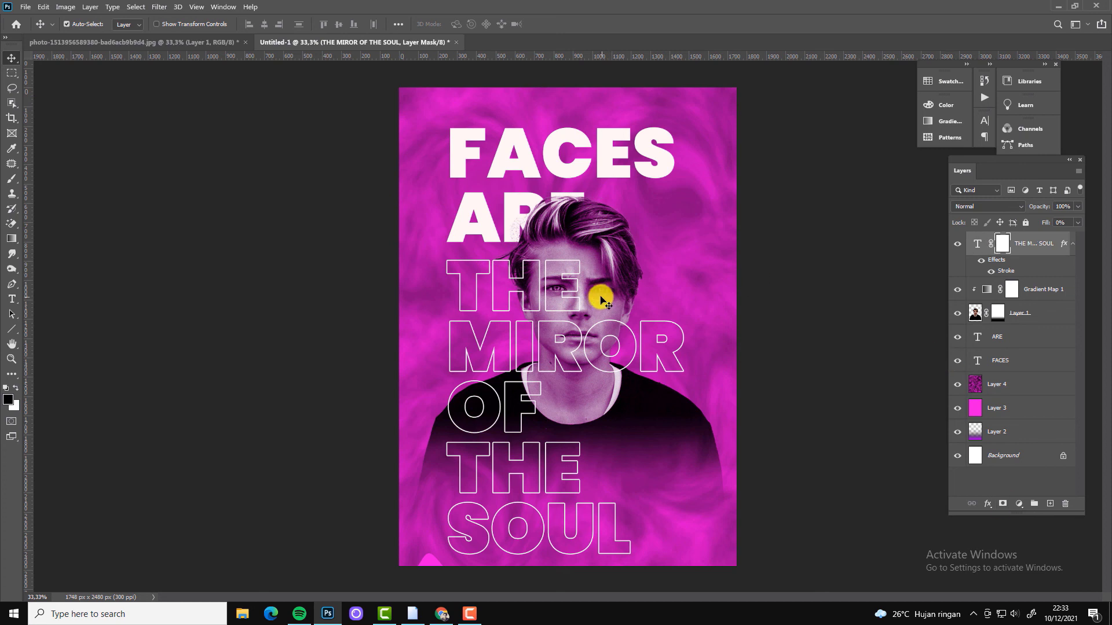
pyautogui.press('b')
pyautogui.click(22, 387)
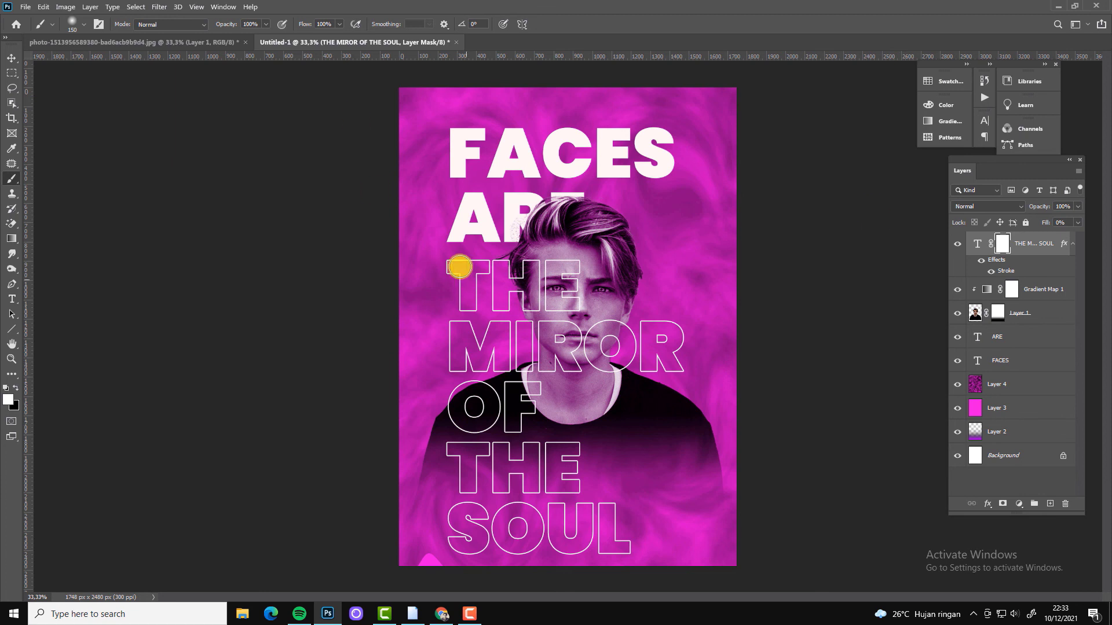
pyautogui.click(16, 387)
pyautogui.moveTo(471, 278)
pyautogui.mouseDown()
pyautogui.moveTo(461, 273)
pyautogui.moveTo(474, 266)
pyautogui.moveTo(467, 304)
pyautogui.mouseUp()
pyautogui.click(20, 386)
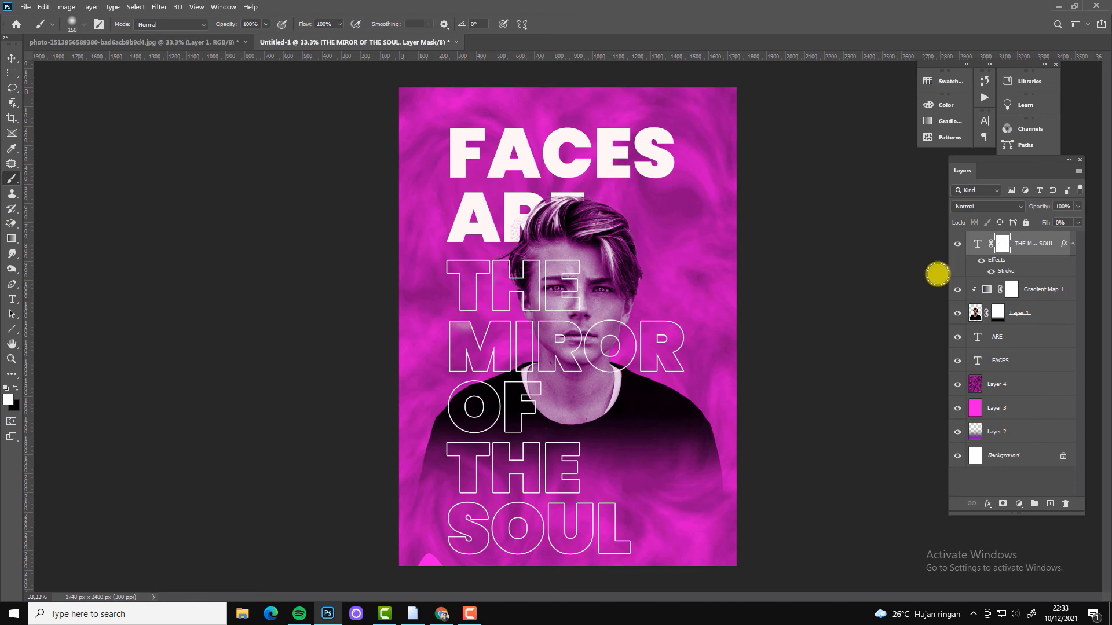
pyautogui.click(1065, 504)
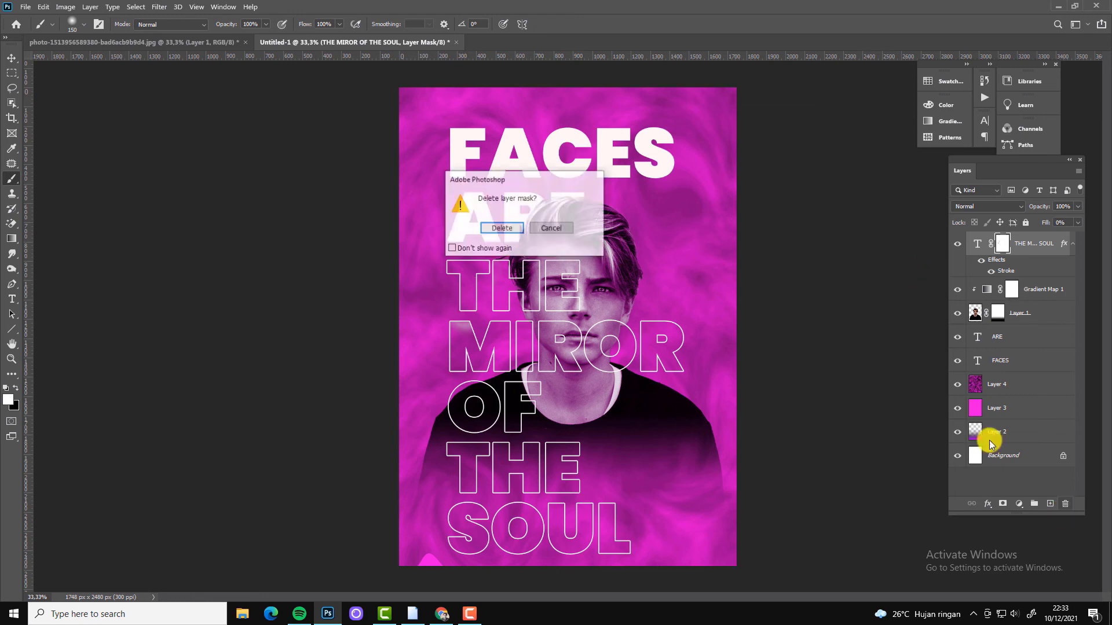
pyautogui.click(534, 231)
# Drag a horizontal guide out to just below the poster's top edge.
pyautogui.press('v')
pyautogui.press('z')
pyautogui.keyDown('alt'); pyautogui.click(640, 241); pyautogui.keyUp('alt')
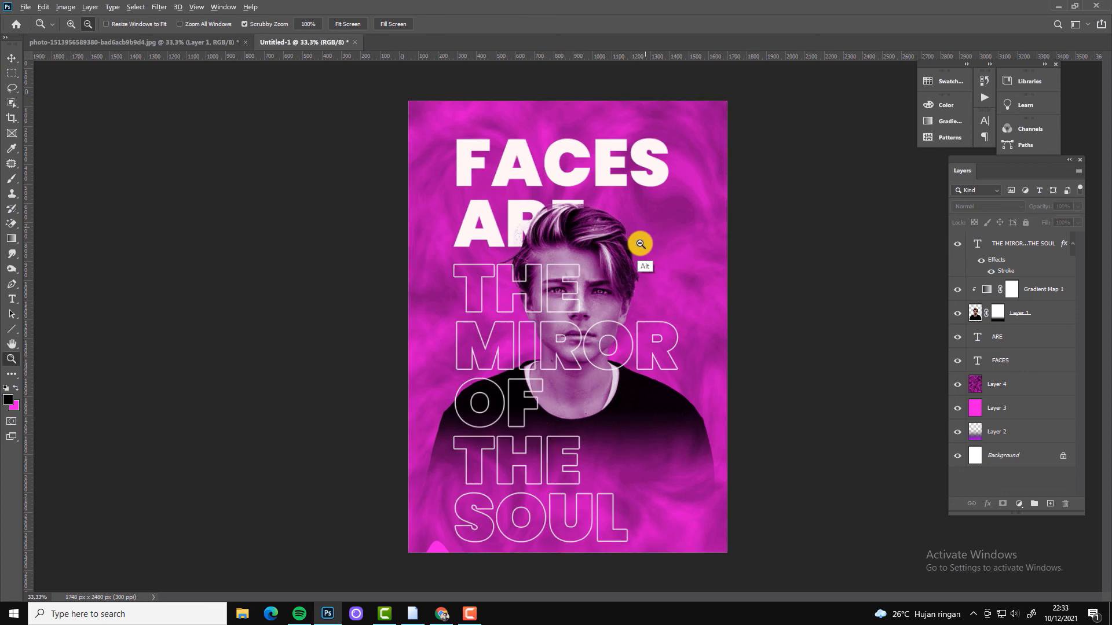
pyautogui.click(677, 236)
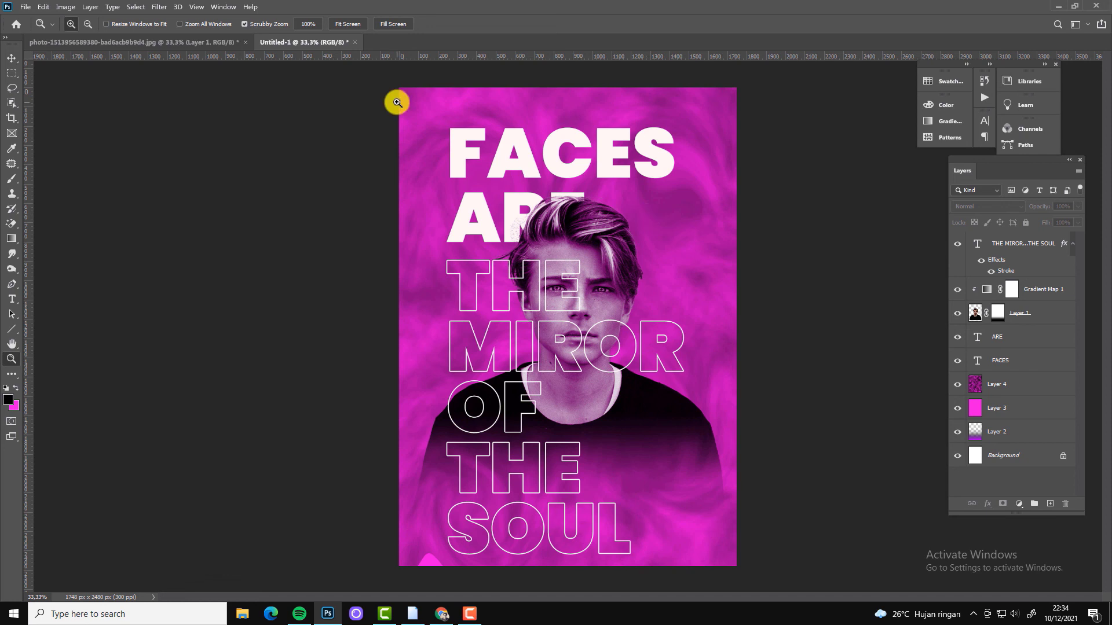
pyautogui.click(12, 58)
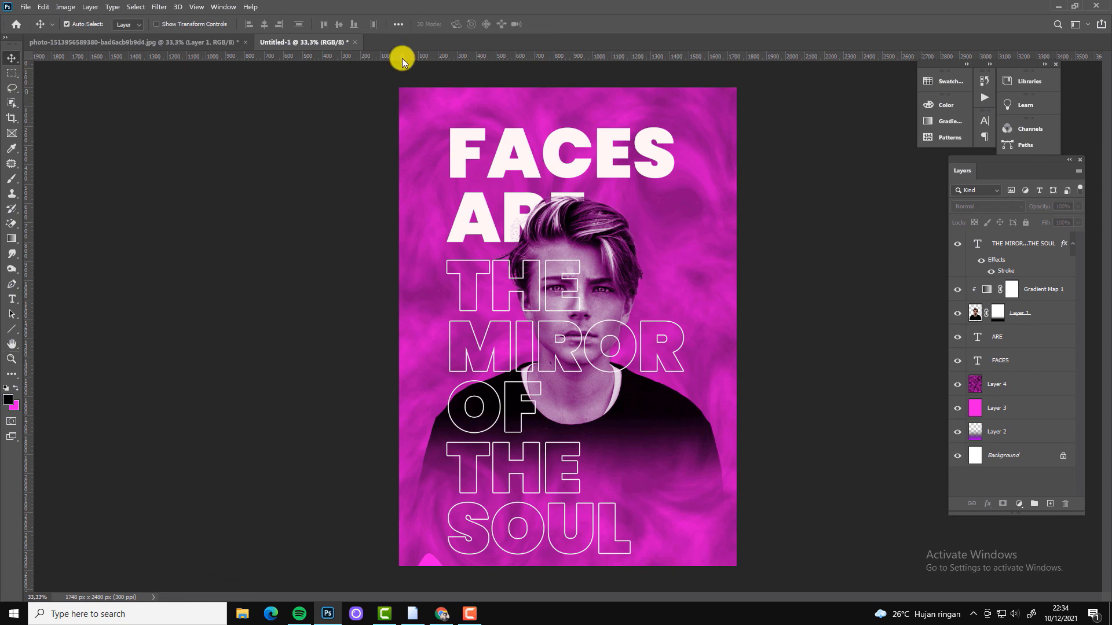
pyautogui.moveTo(399, 56); pyautogui.dragTo(417, 108)
pyautogui.click(12, 298)
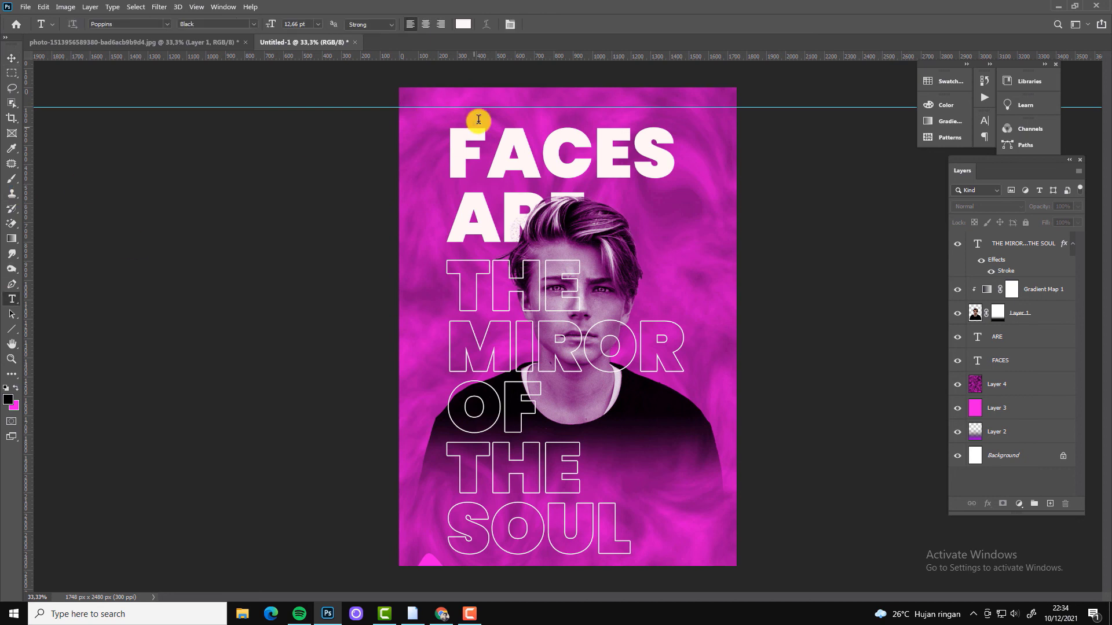
pyautogui.click(502, 106)
pyautogui.click(223, 24)
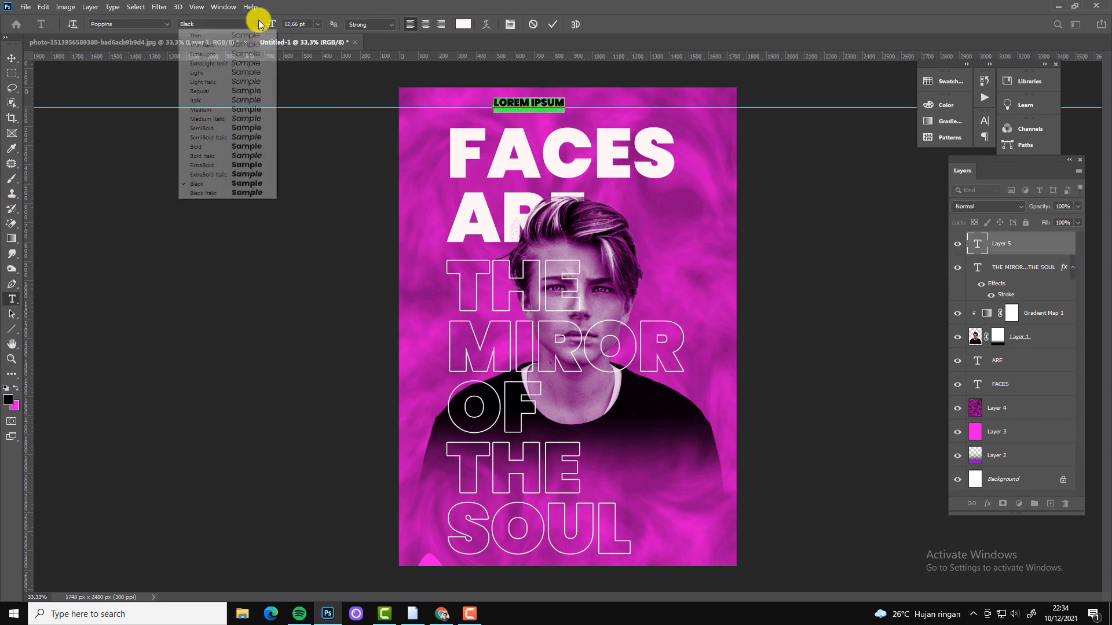
pyautogui.click(246, 69)
pyautogui.write('WWW.MELEK GRAFIS.CO')
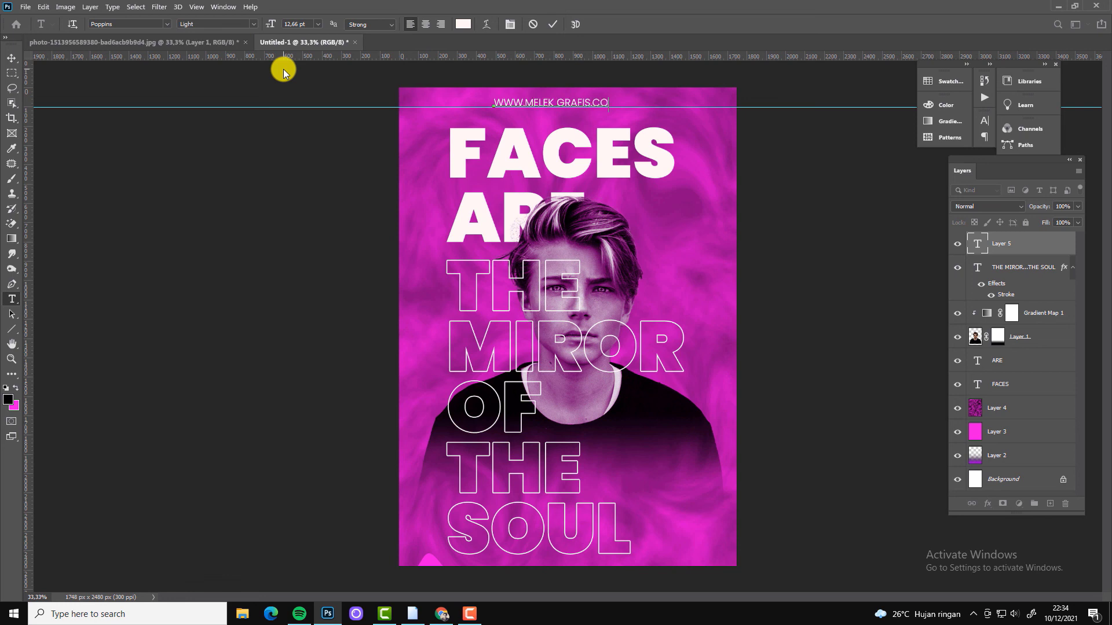
pyautogui.write('m')
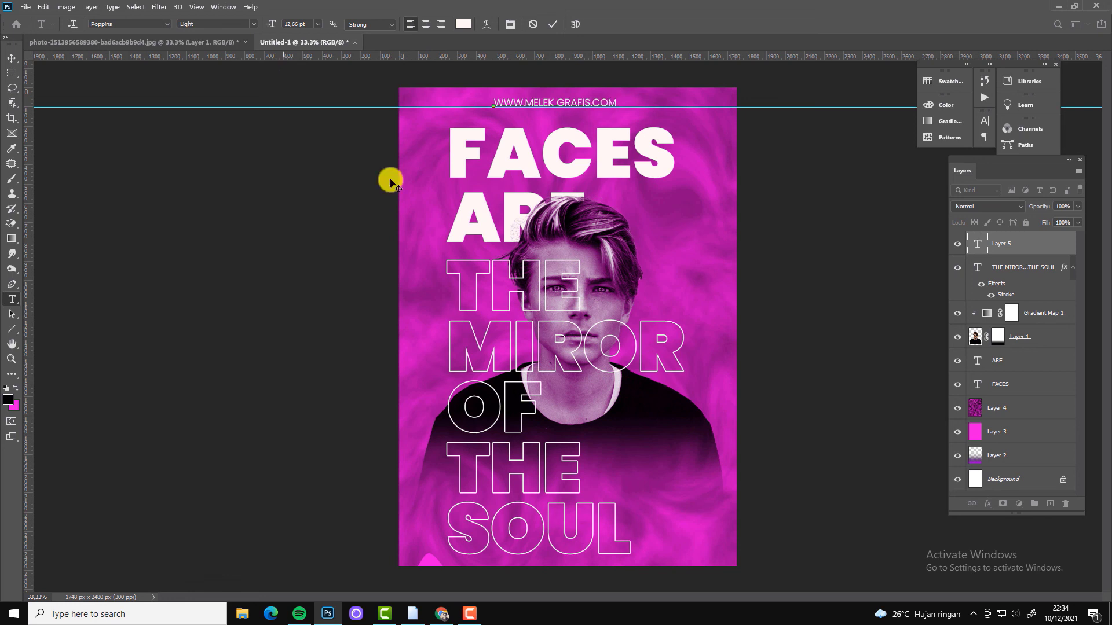
pyautogui.click(11, 58)
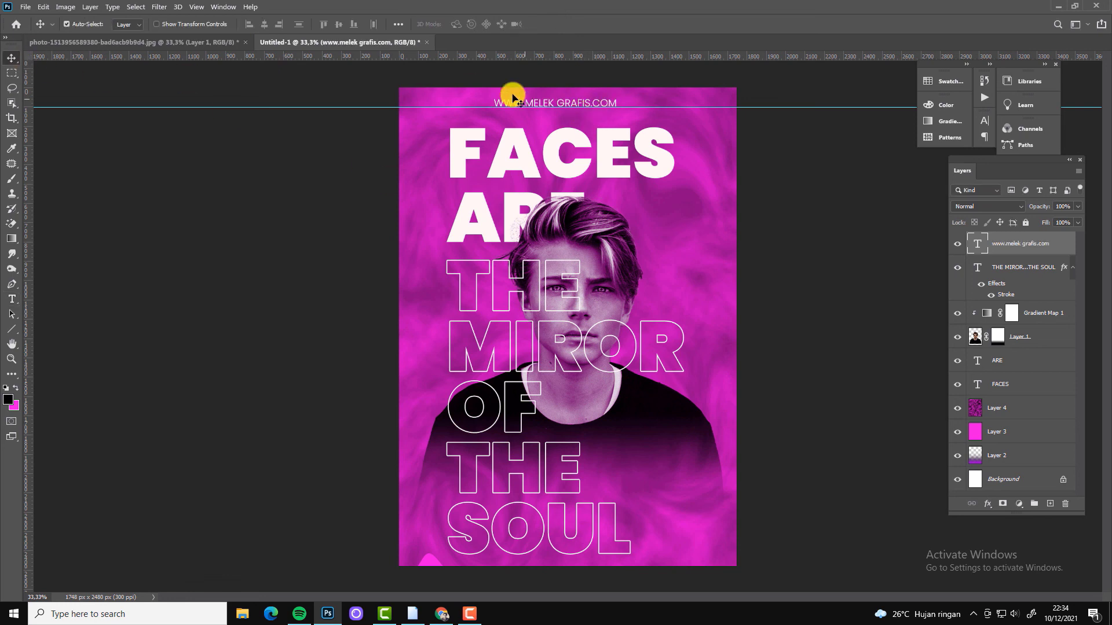
# Centre the URL line horizontally on the poster and hide the guide.
pyautogui.press('z')
pyautogui.click(563, 124)
pyautogui.keyDown('alt'); pyautogui.click(563, 120); pyautogui.keyUp('alt')
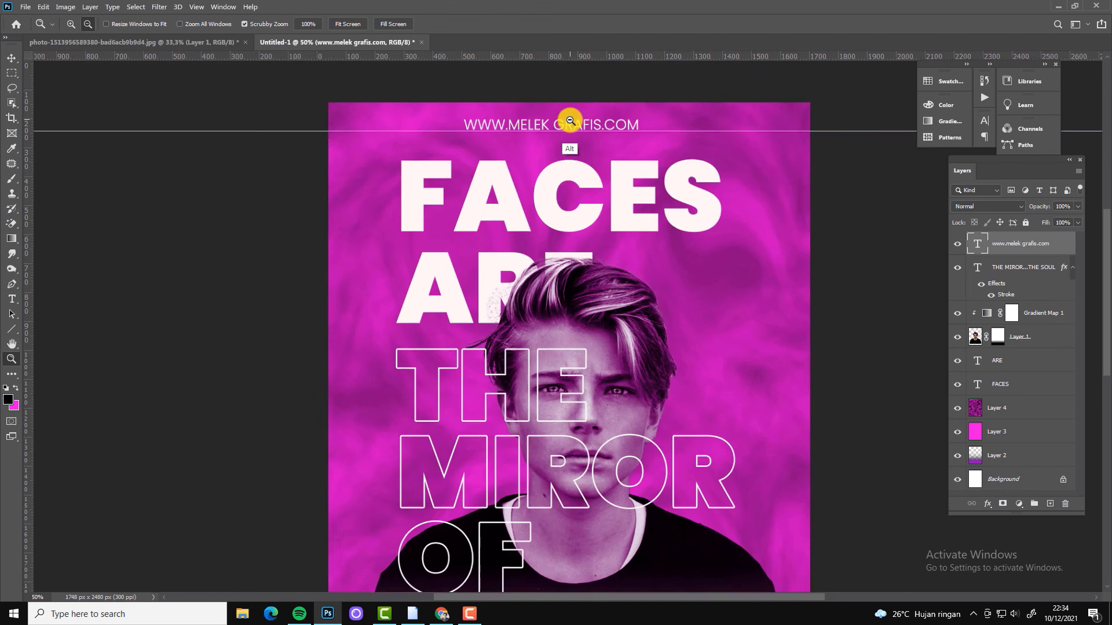
pyautogui.press('v')
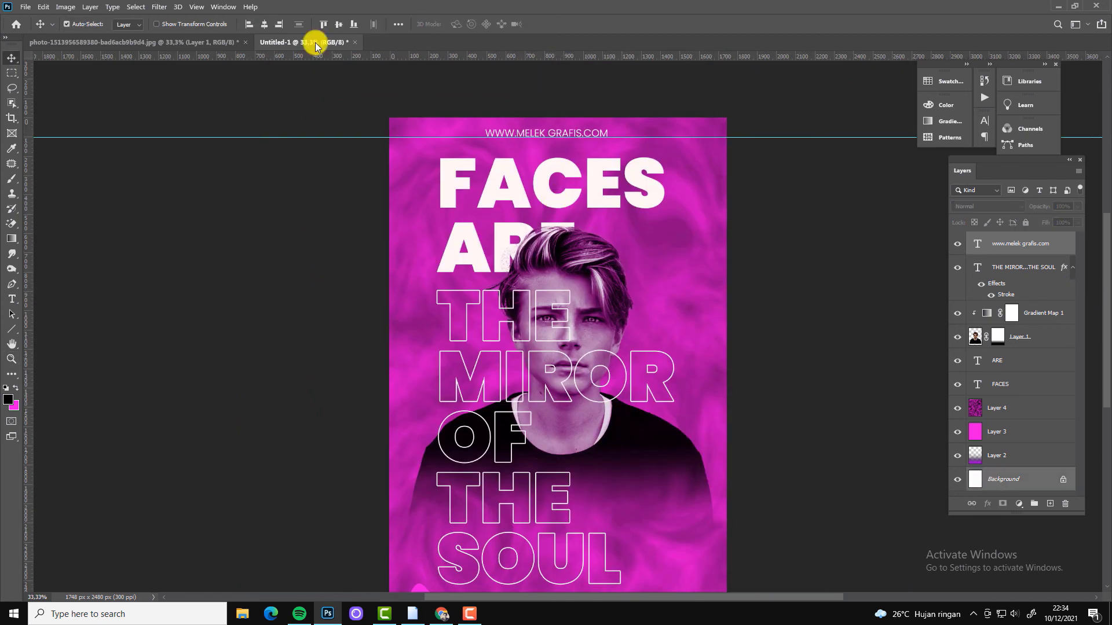
pyautogui.click(264, 23)
pyautogui.click(330, 131)
pyautogui.hotkey('ctrl', ';')
pyautogui.press('z')
pyautogui.keyDown('alt'); pyautogui.click(558, 367); pyautogui.keyUp('alt')
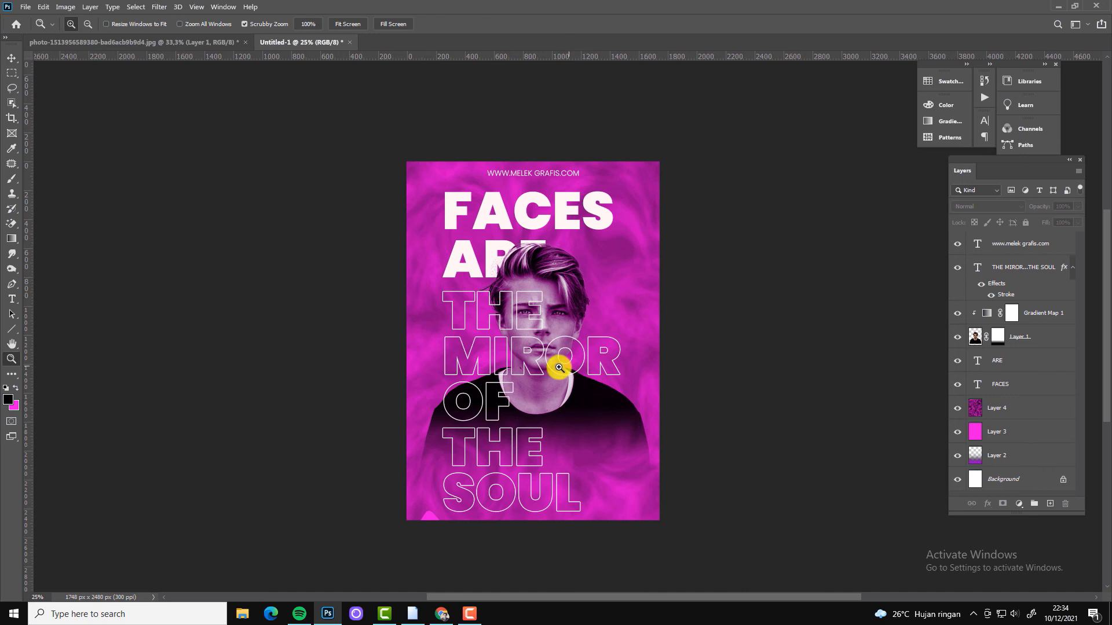
# Duplicate the FACES title, move the copy to the lower right, and raise it to the top of the layer stack.
pyautogui.click(12, 58)
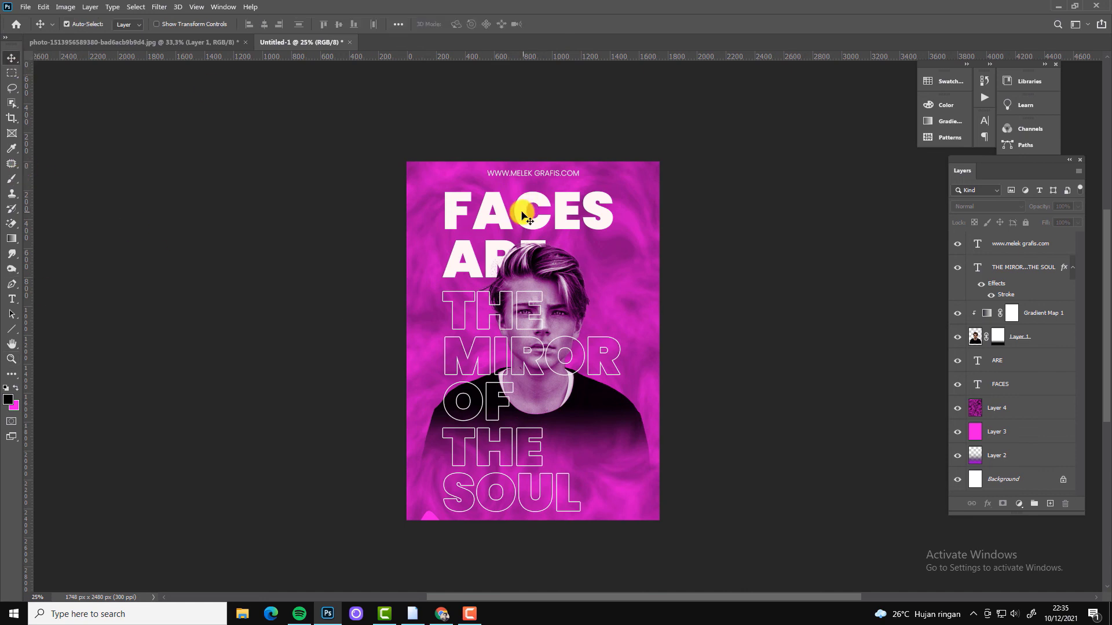
pyautogui.click(527, 209)
pyautogui.hotkey('ctrl', 'j')
pyautogui.moveTo(496, 202); pyautogui.dragTo(586, 432)
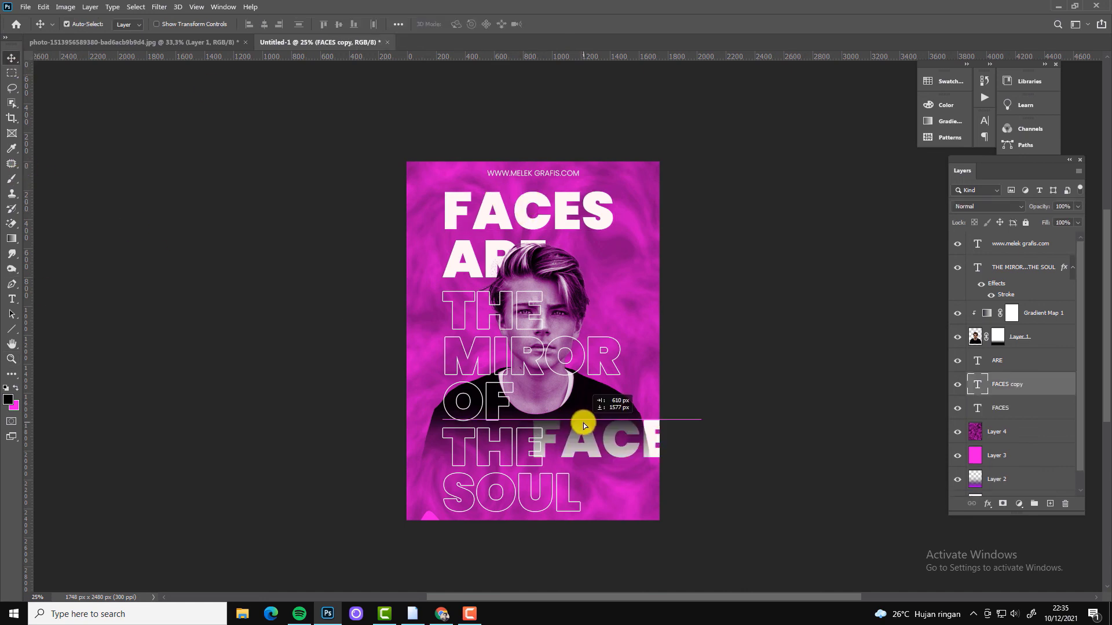
pyautogui.moveTo(984, 384); pyautogui.dragTo(994, 234)
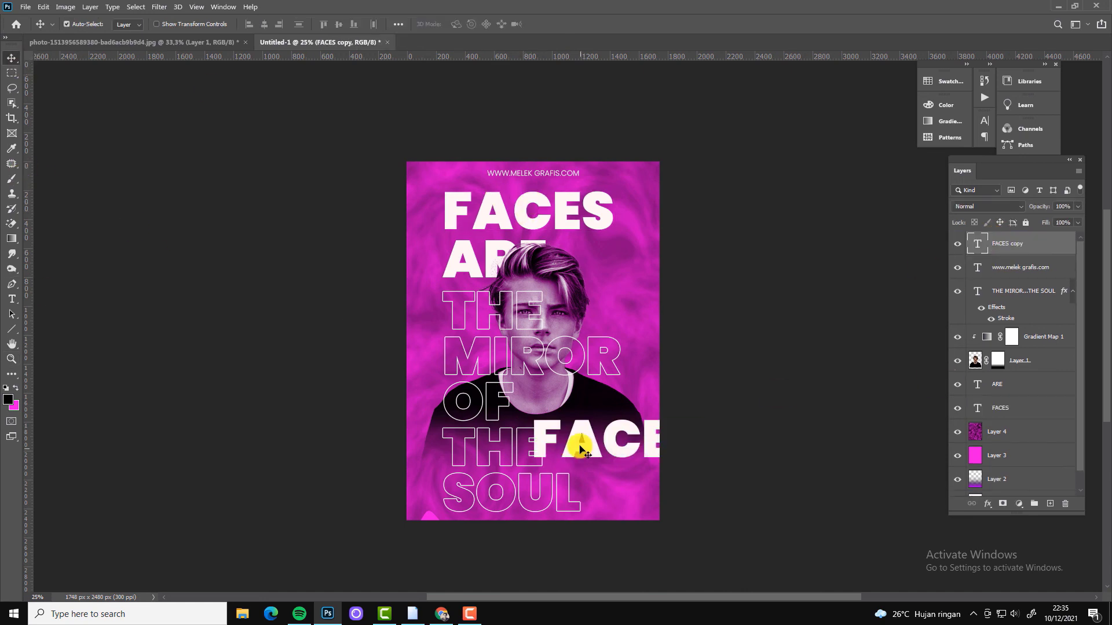
# Retype the copy as 2022 and scale it down beside the outlined THE.
pyautogui.press('t')
pyautogui.moveTo(536, 432); pyautogui.dragTo(711, 422)
pyautogui.write('2022')
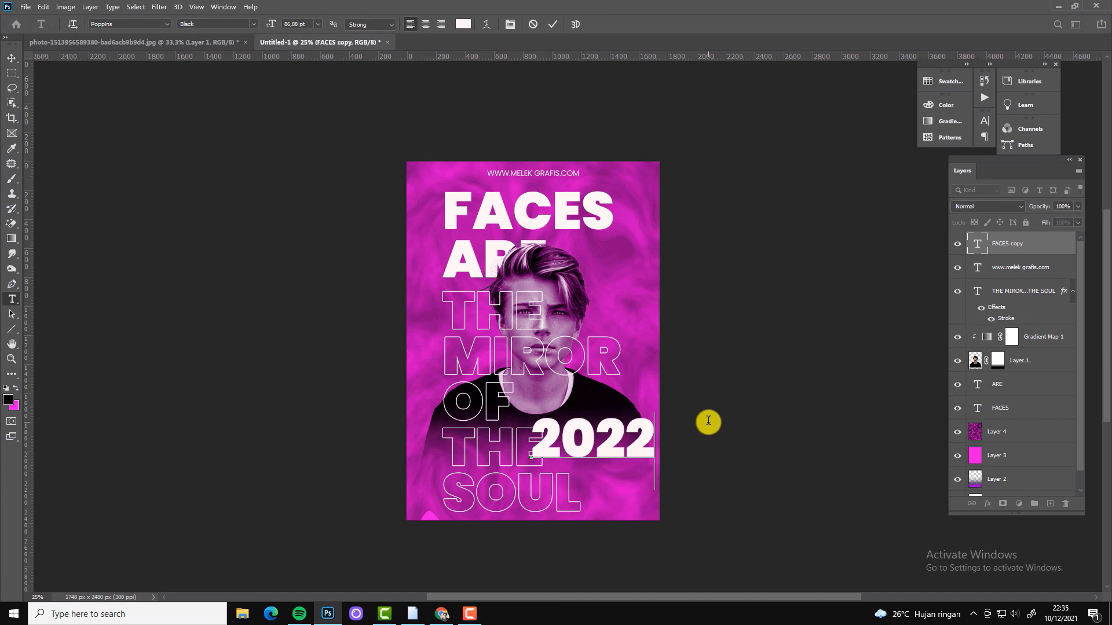
pyautogui.click(11, 58)
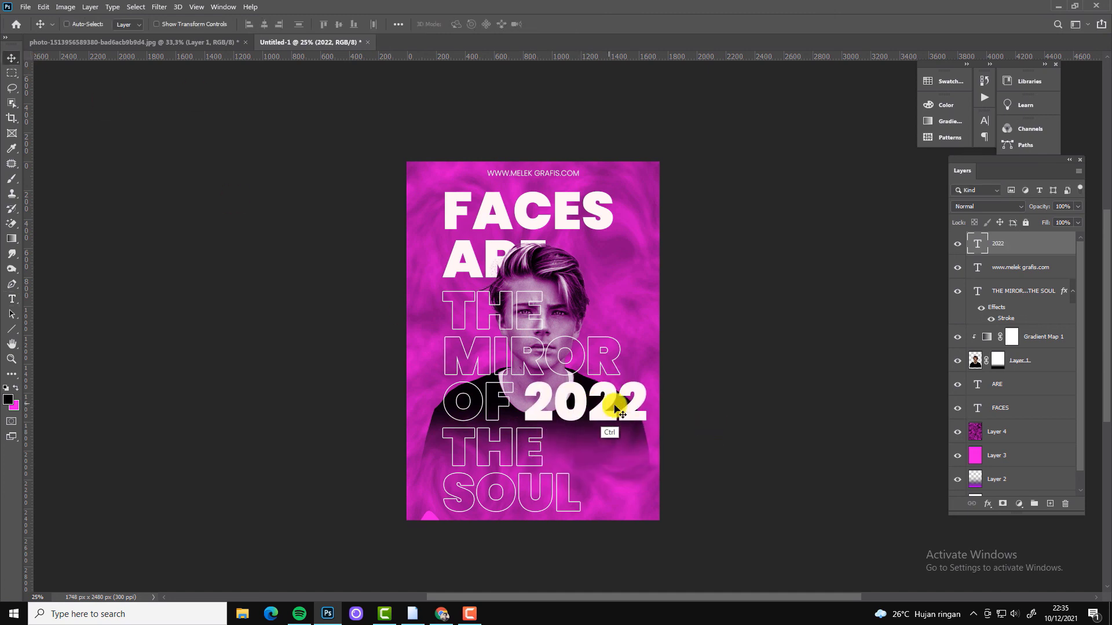
pyautogui.hotkey('ctrl', 't')
pyautogui.moveTo(640, 454)
pyautogui.mouseDown()
pyautogui.moveTo(613, 432)
pyautogui.moveTo(627, 455)
pyautogui.moveTo(634, 441)
pyautogui.mouseUp()
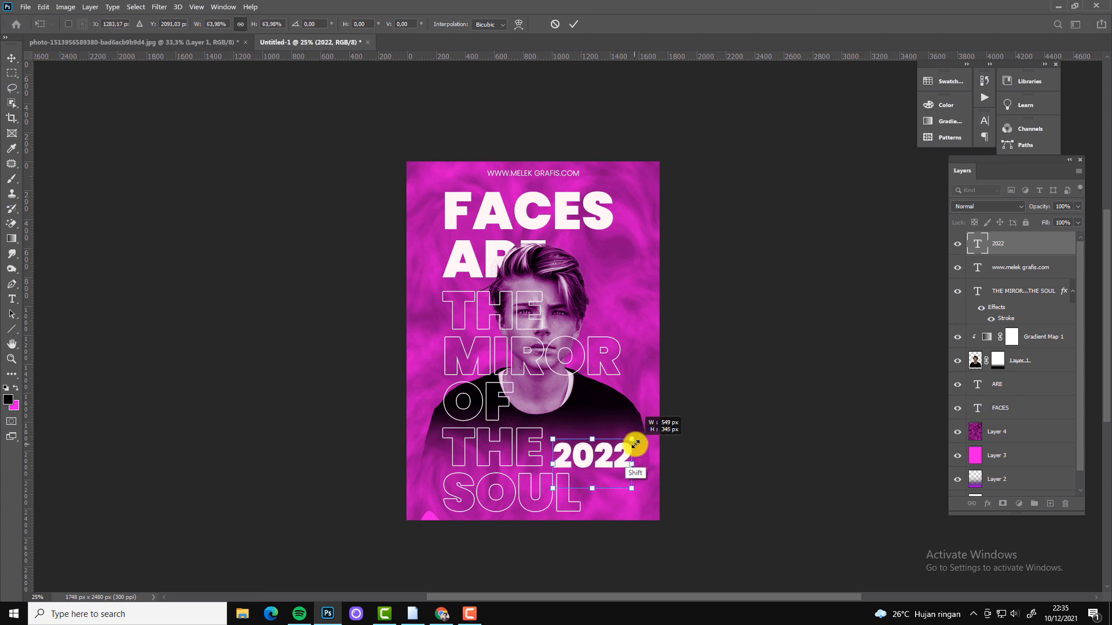
pyautogui.press('Return')
pyautogui.click(742, 352)
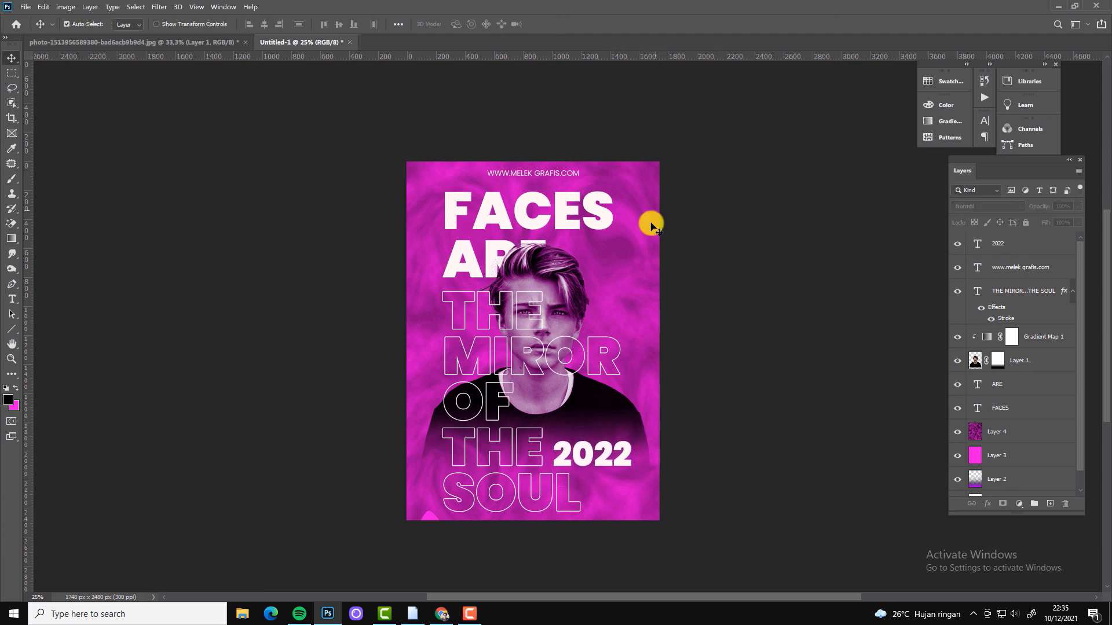
# Add a black drop shadow to the FACES title with a shorter distance.
pyautogui.click(1000, 408)
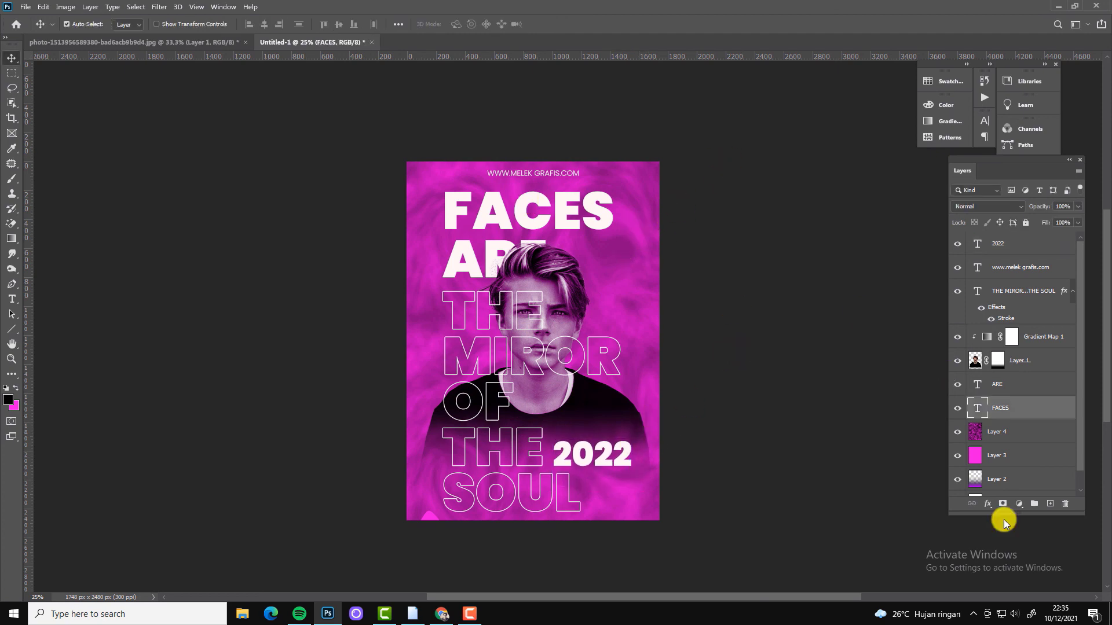
pyautogui.click(987, 503)
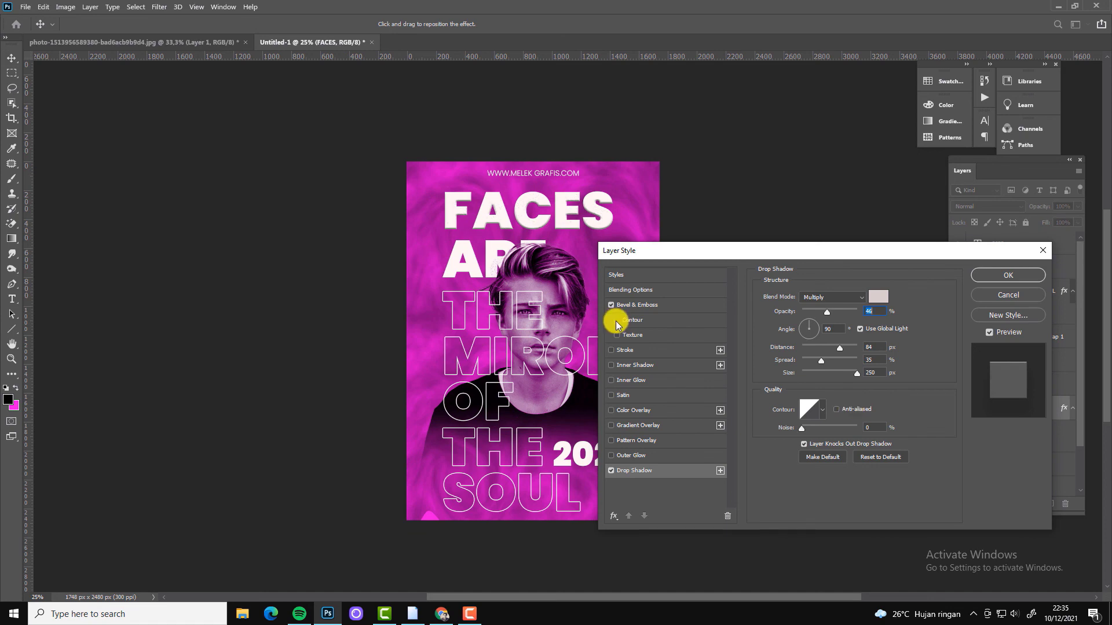
pyautogui.click(878, 296)
pyautogui.click(707, 508)
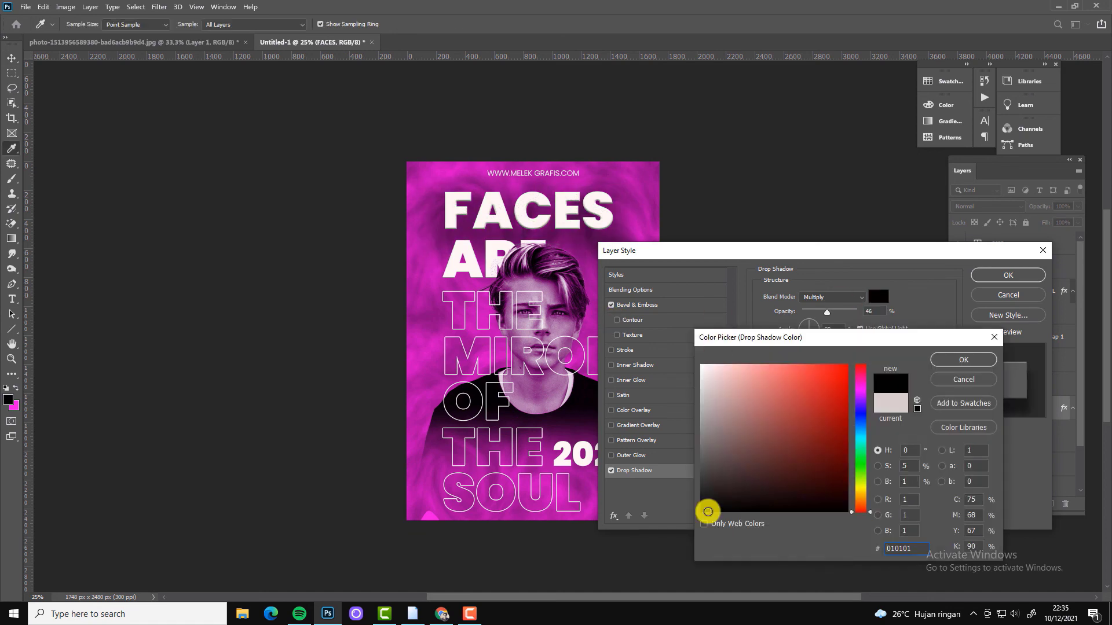
pyautogui.click(962, 359)
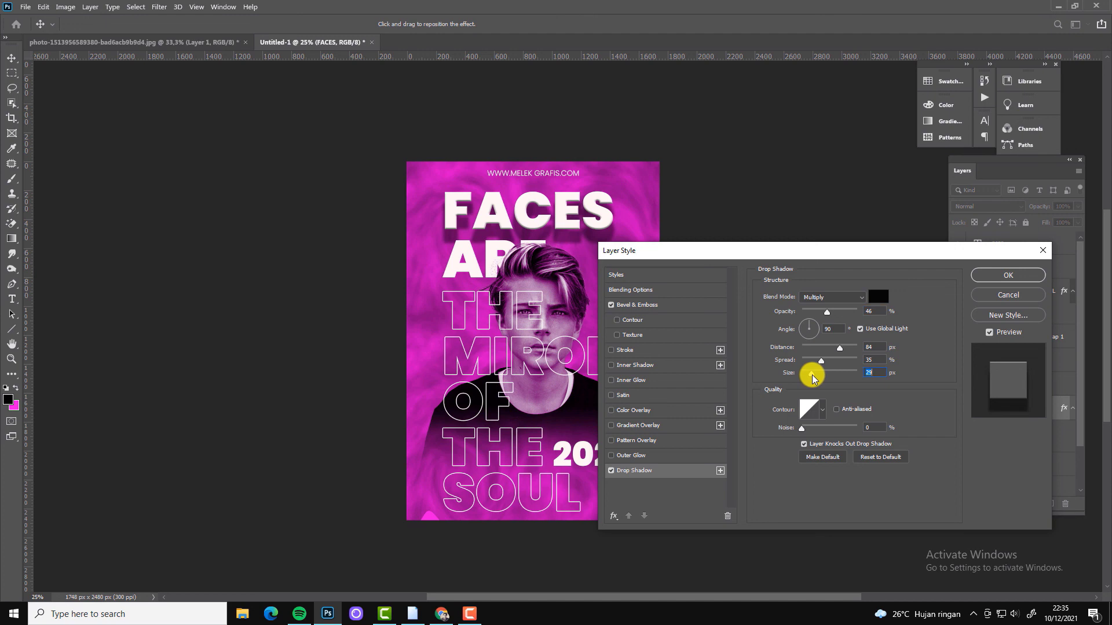
pyautogui.click(811, 349)
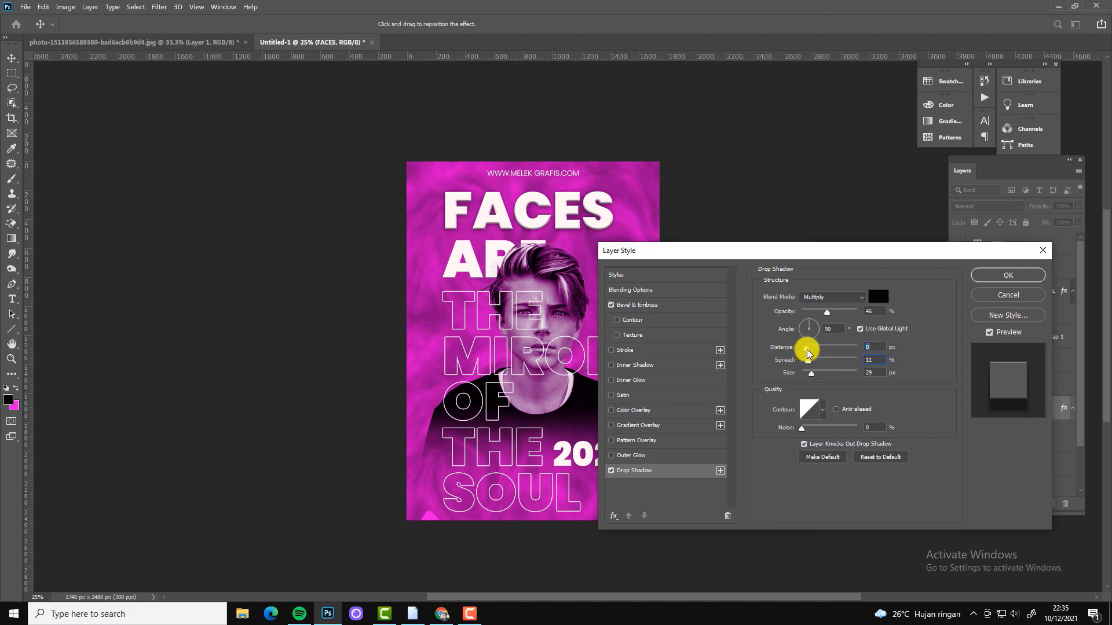
# Remove the bevel, set shadow opacity to 17% and colour to dark purple 2d0341.
pyautogui.click(611, 304)
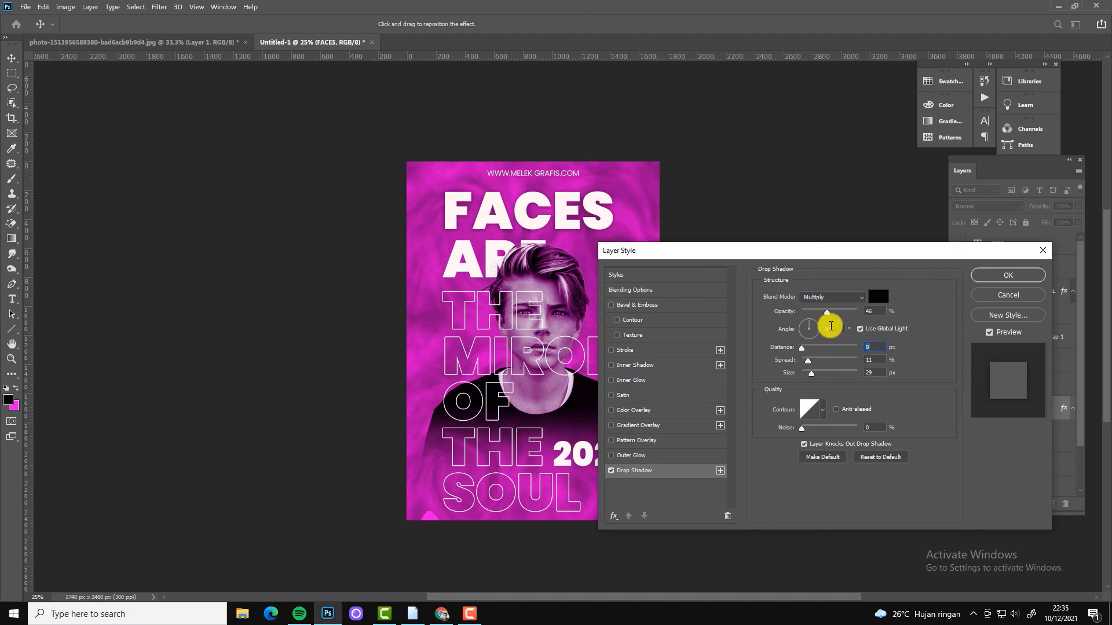
pyautogui.moveTo(827, 312); pyautogui.dragTo(811, 312)
pyautogui.click(877, 297)
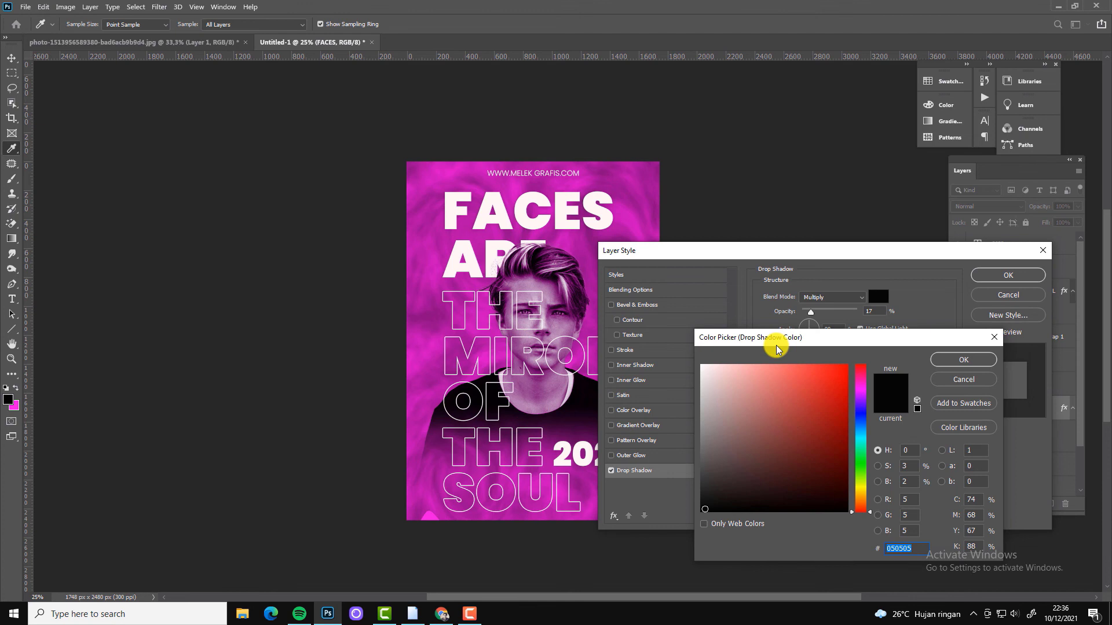
pyautogui.click(861, 397)
pyautogui.moveTo(841, 411); pyautogui.dragTo(841, 474)
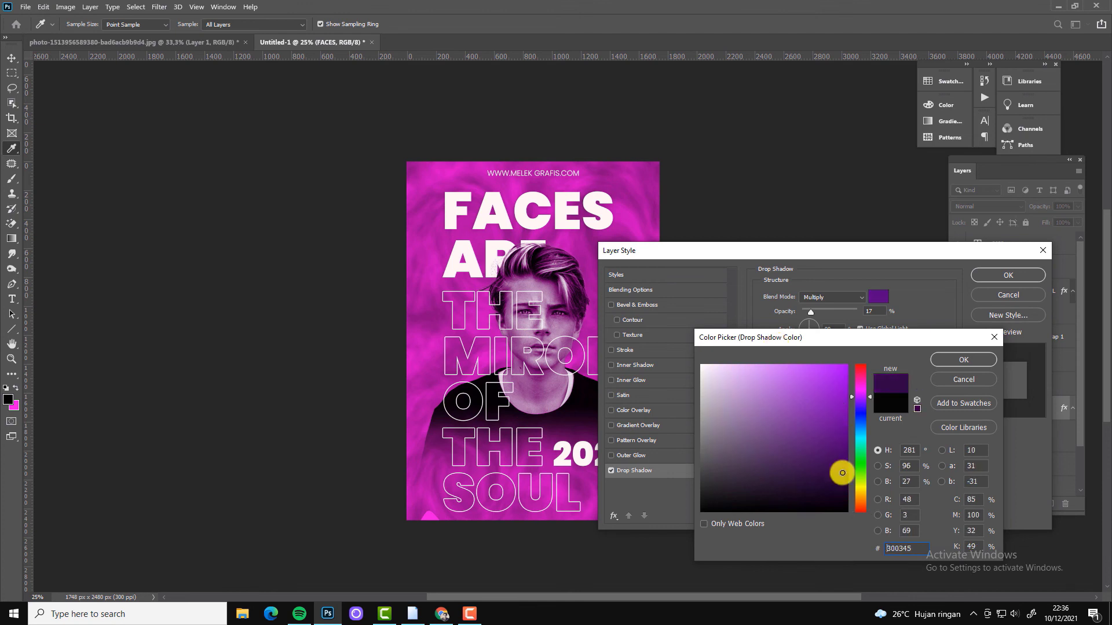
pyautogui.click(961, 360)
pyautogui.click(1007, 275)
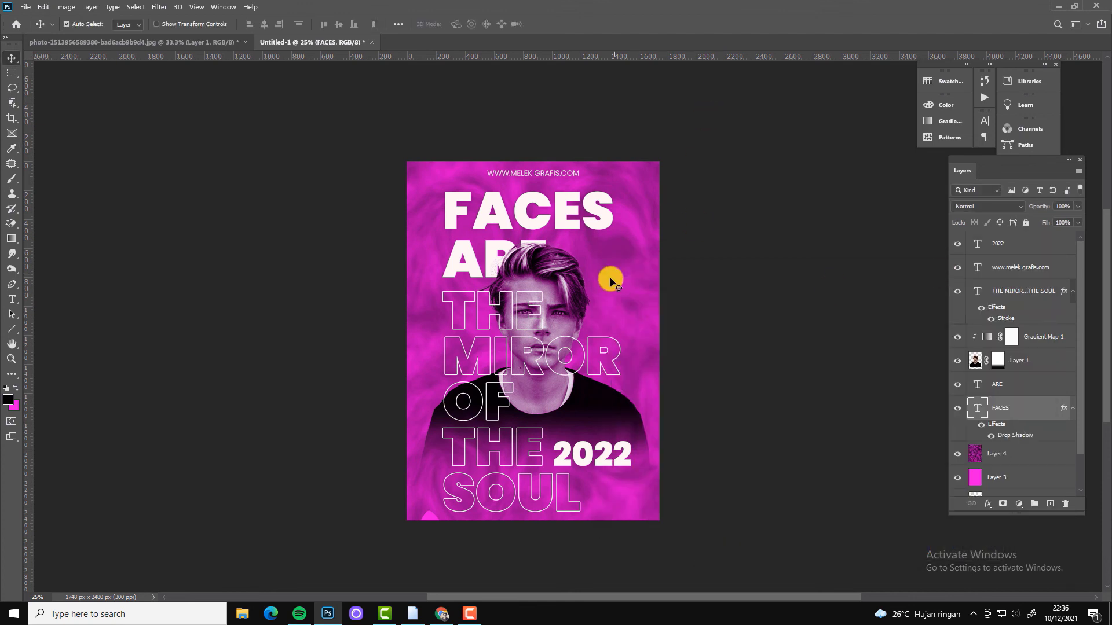
# Duplicate the website URL text and move the copy to the top-left.
pyautogui.press('z')
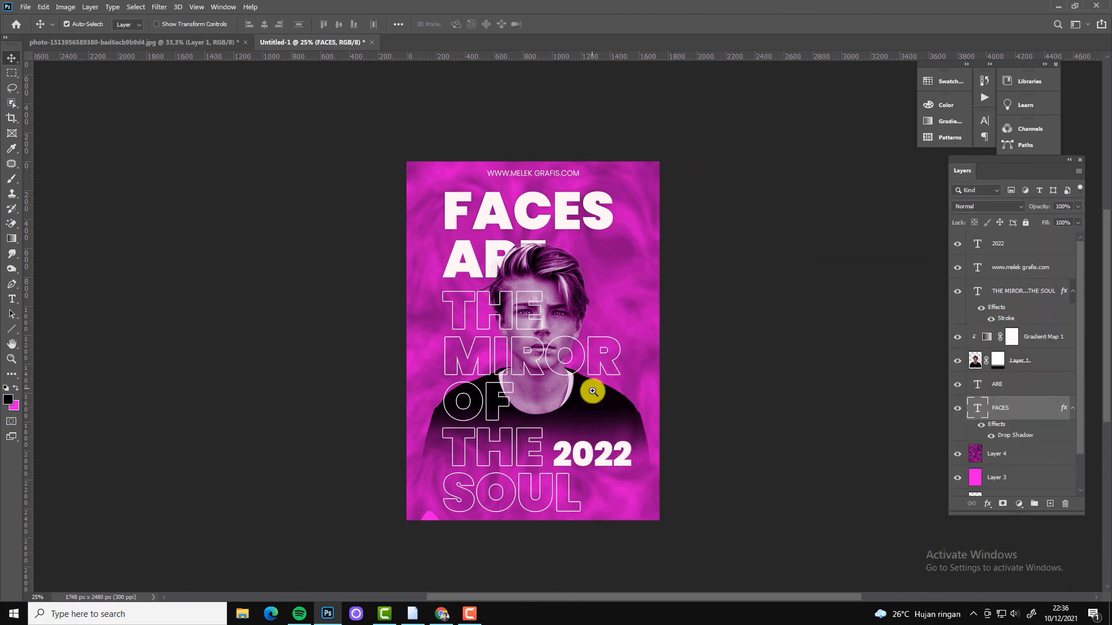
pyautogui.click(591, 386)
pyautogui.press('v')
pyautogui.click(559, 104)
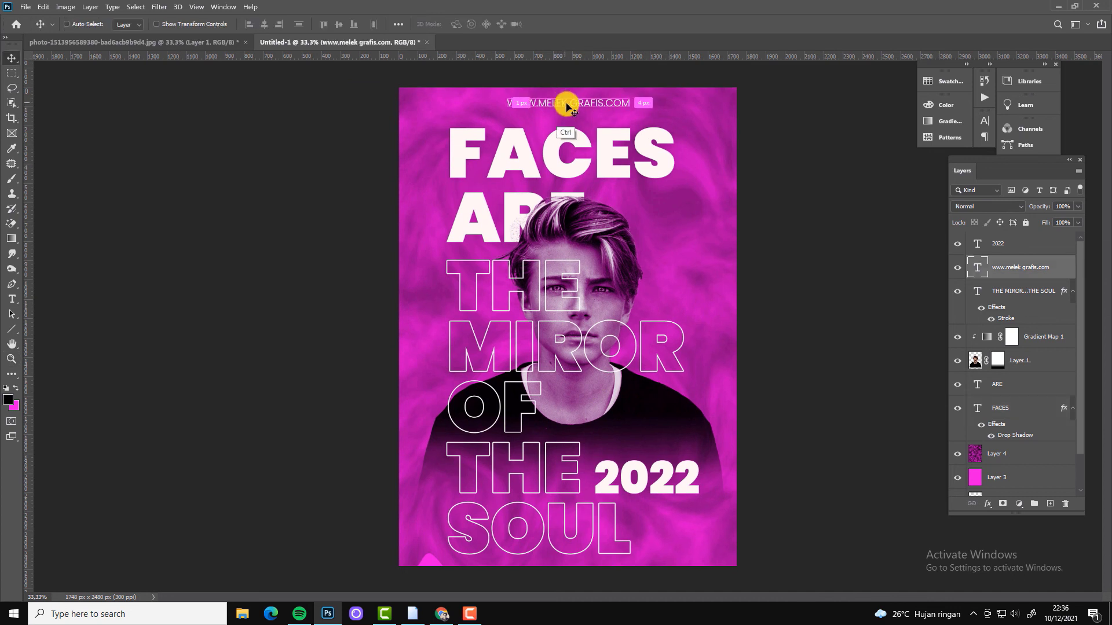
pyautogui.moveTo(558, 104); pyautogui.dragTo(463, 104)
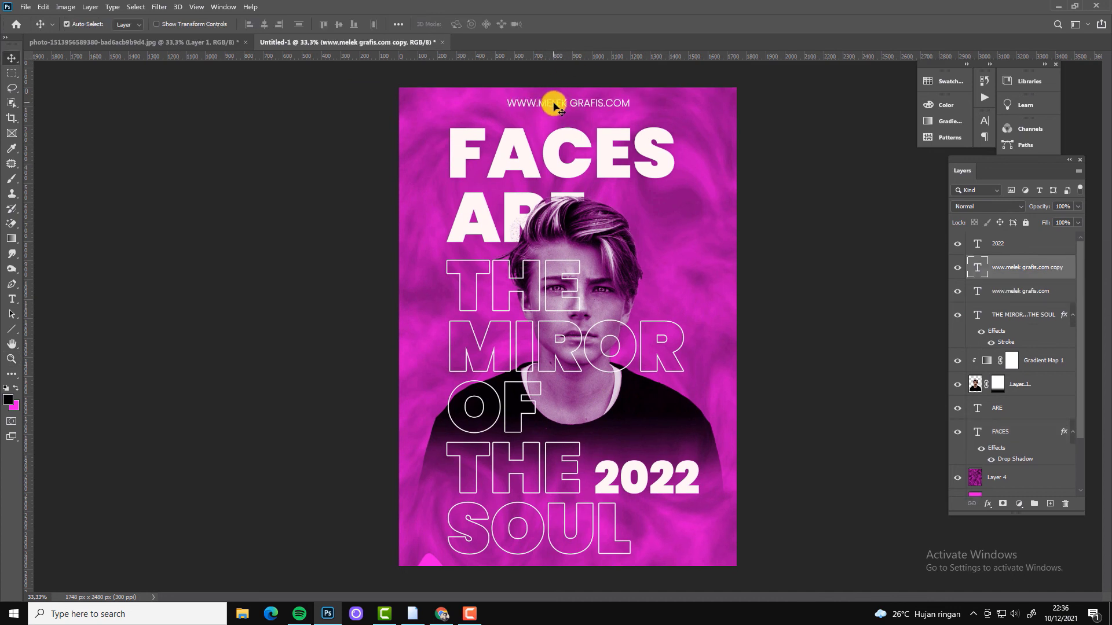
# Retype the copy as VERY PERI 2022 in Poppins Medium weight.
pyautogui.press('t')
pyautogui.tripleClick(419, 101)
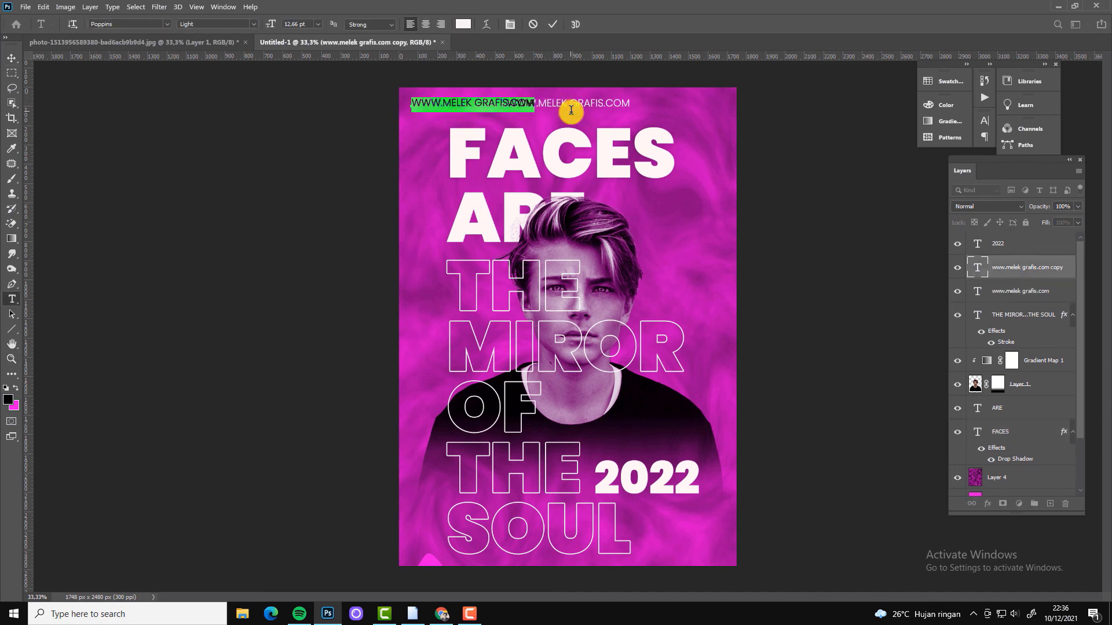
pyautogui.write('VERY PERI')
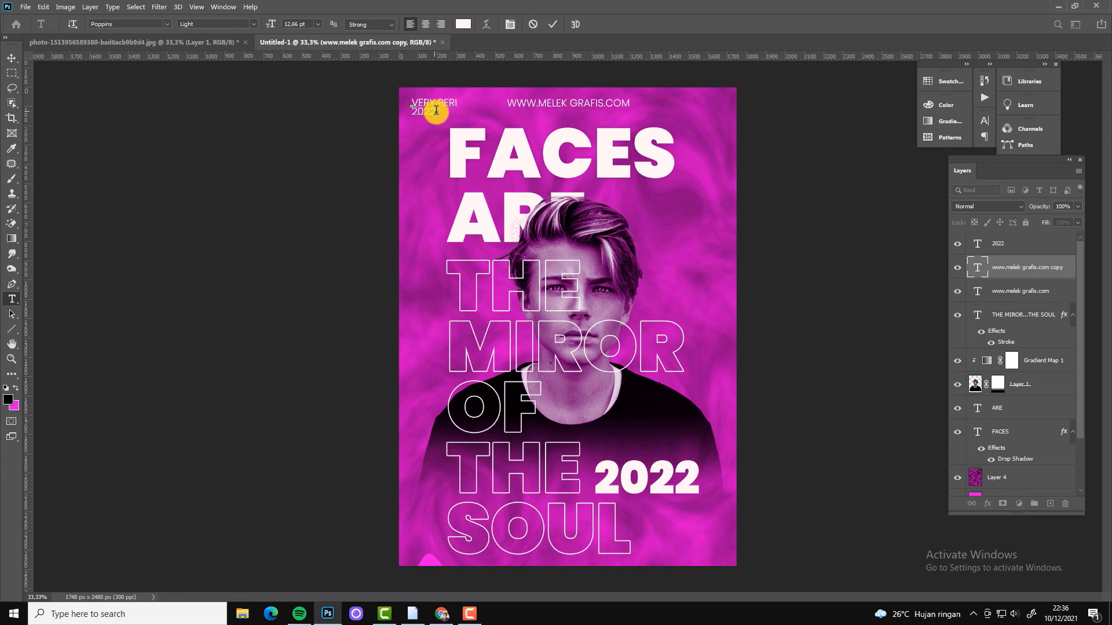
pyautogui.moveTo(436, 112); pyautogui.dragTo(371, 40)
pyautogui.click(253, 24)
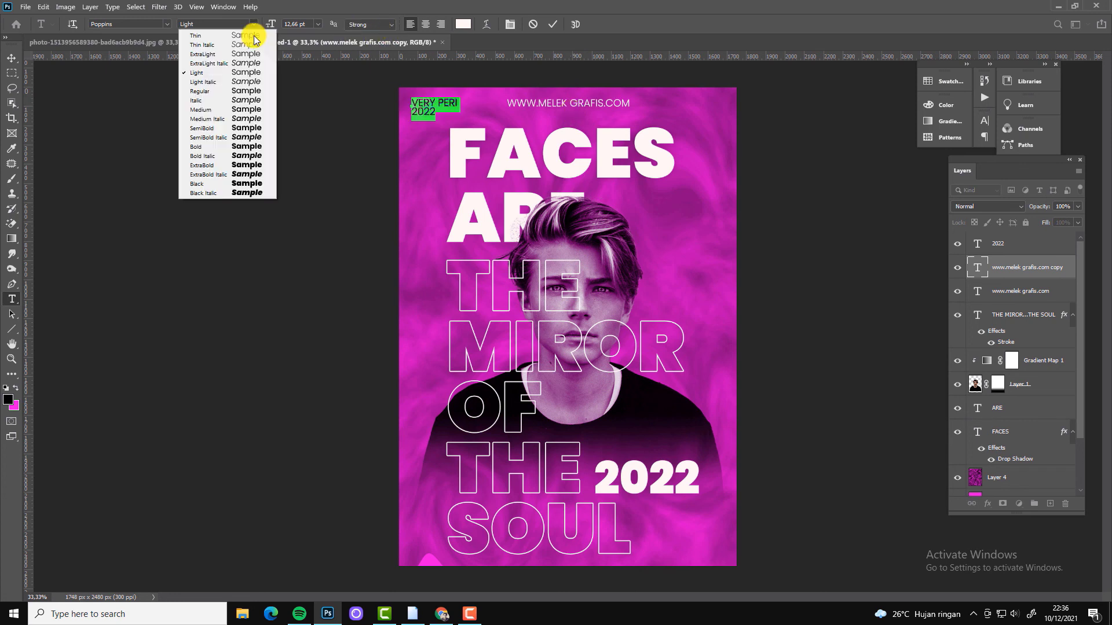
pyautogui.click(243, 171)
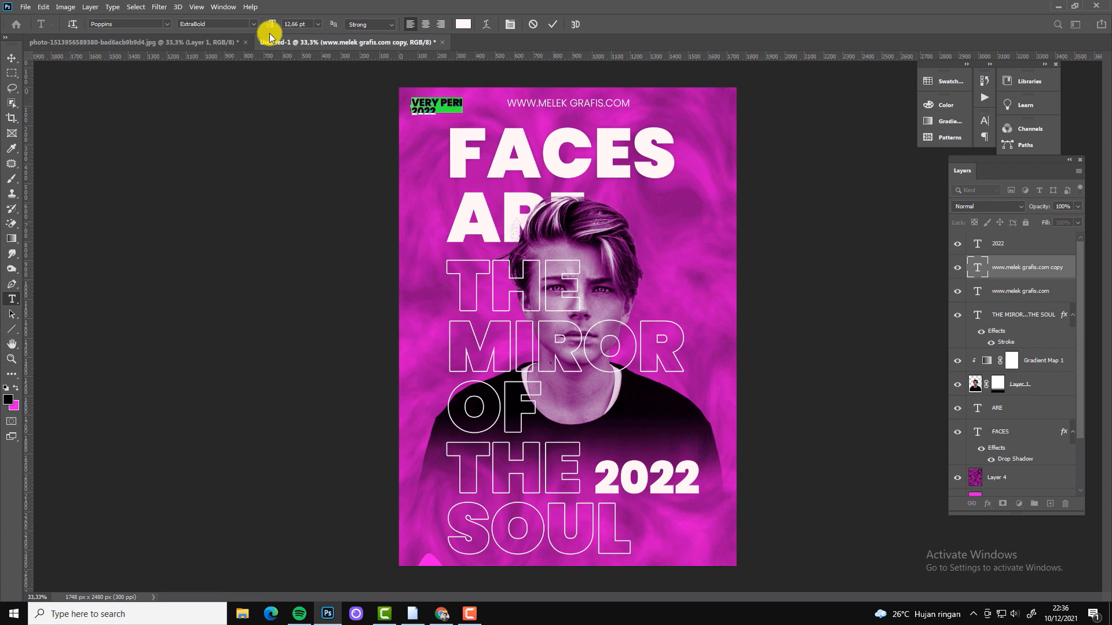
pyautogui.click(253, 23)
pyautogui.click(231, 110)
pyautogui.click(12, 58)
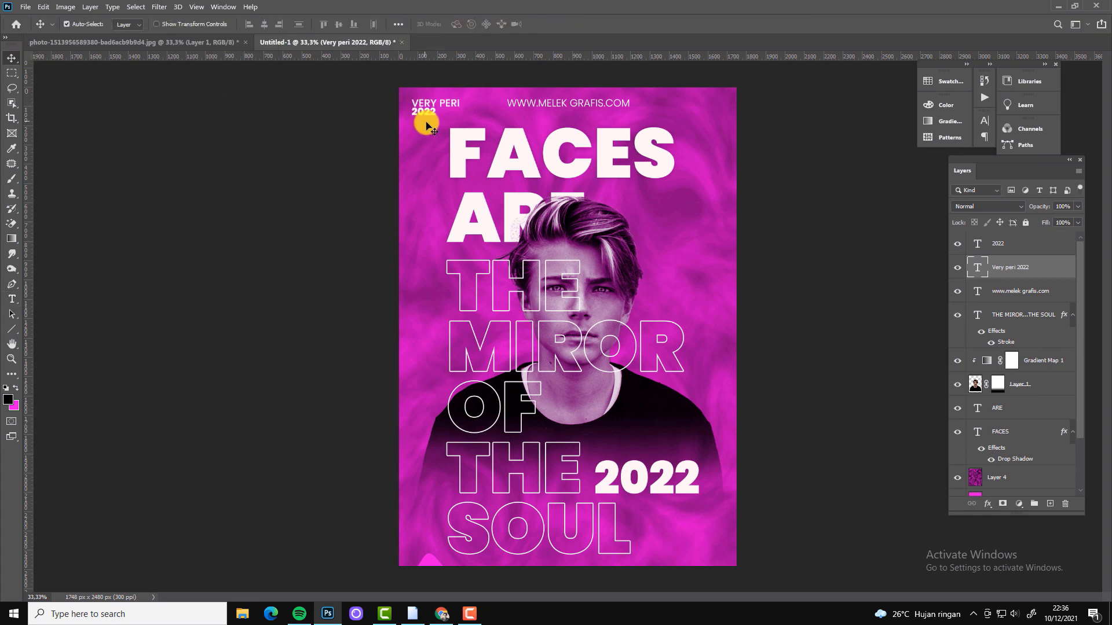
pyautogui.doubleClick(449, 115)
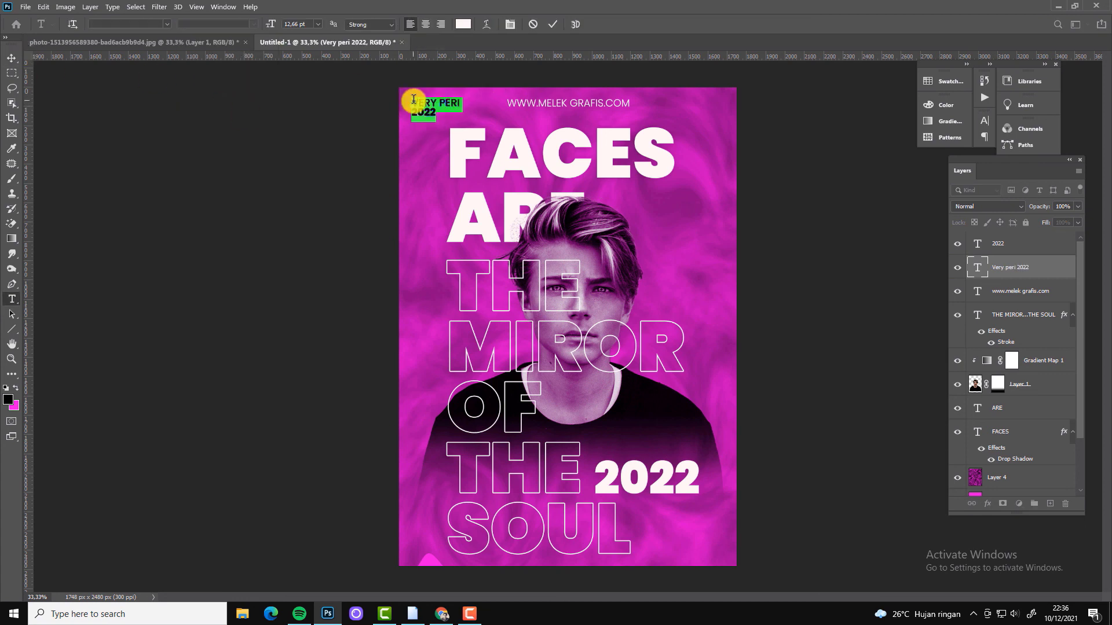
pyautogui.click(11, 58)
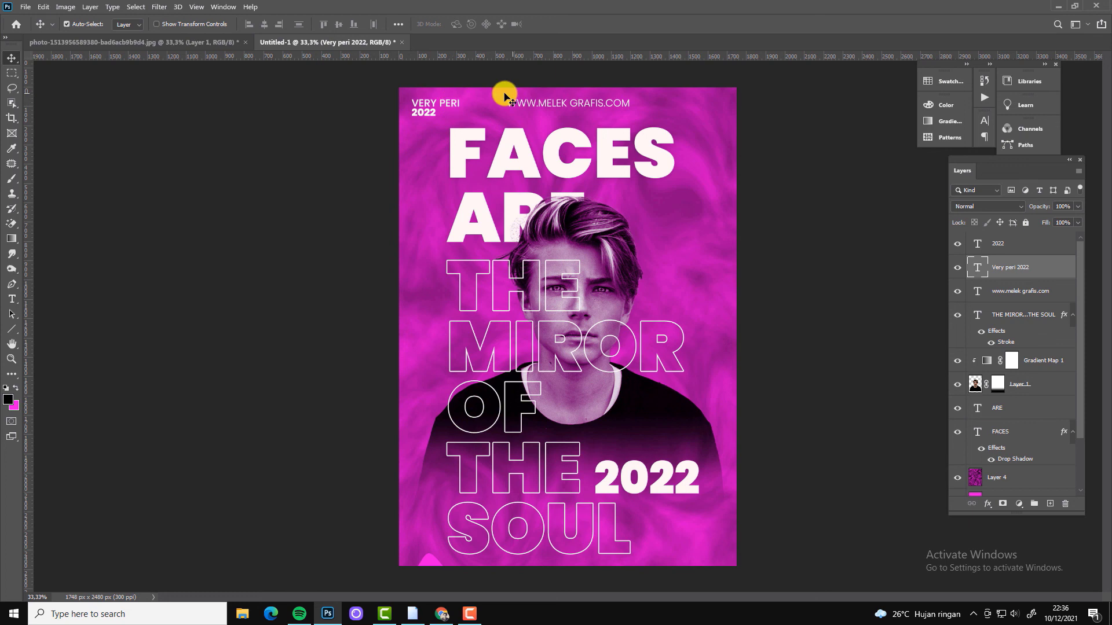
# Copy the VERY PERI 2022 label into the poster's top-right corner.
pyautogui.moveTo(453, 103)
pyautogui.mouseDown()
pyautogui.moveTo(633, 207)
pyautogui.moveTo(700, 106)
pyautogui.mouseUp()
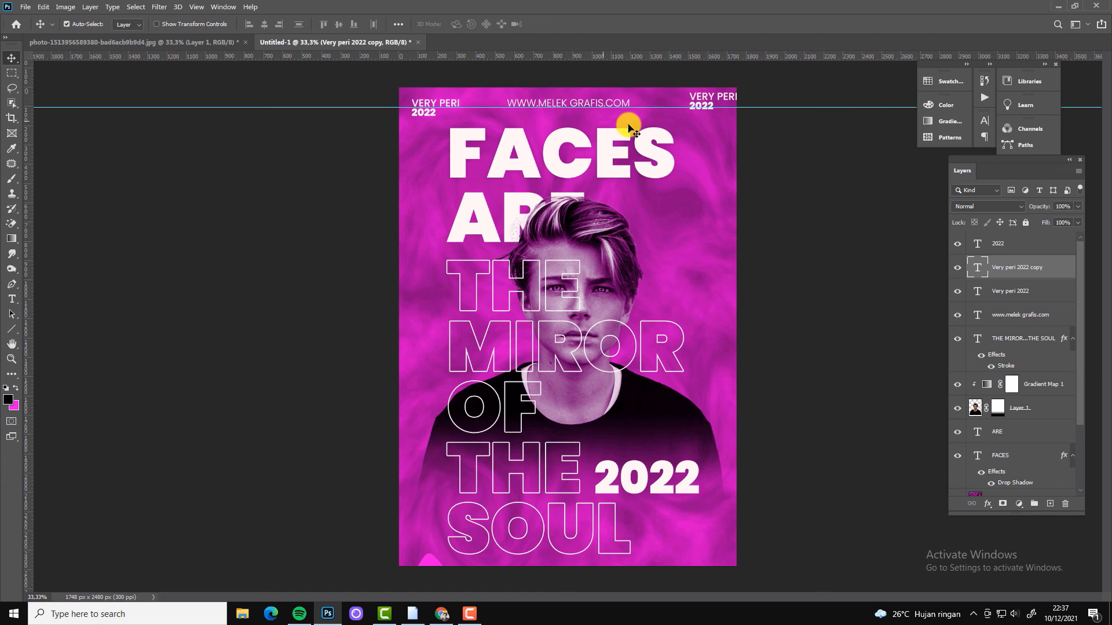
pyautogui.scroll(1, 715, 120)
pyautogui.scroll(1, 737, 132)
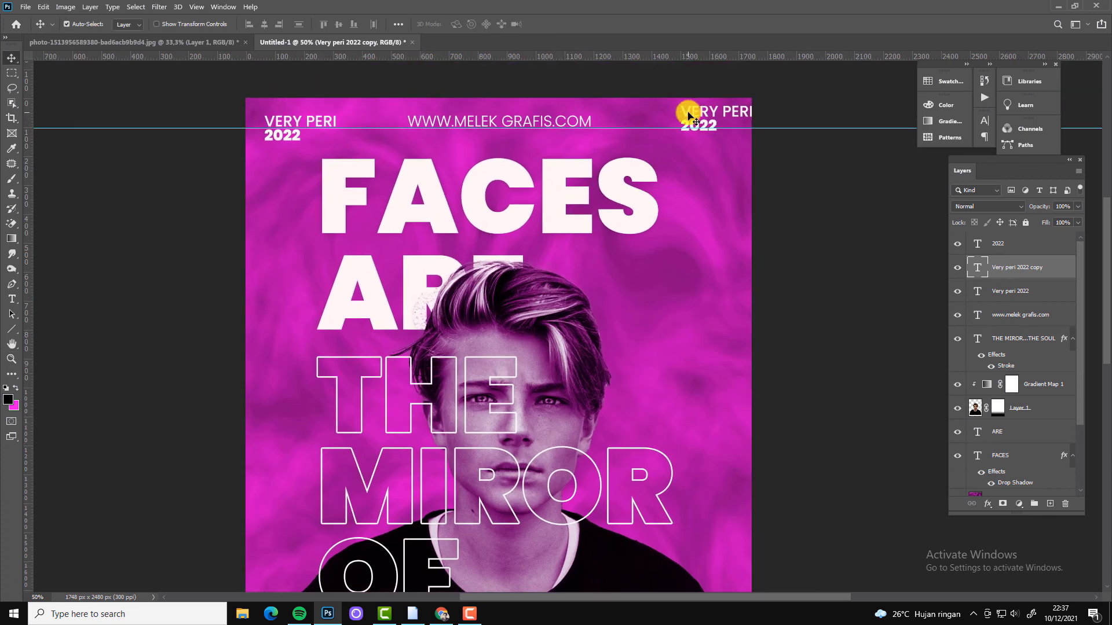
pyautogui.moveTo(689, 116)
pyautogui.mouseDown()
pyautogui.moveTo(681, 149)
pyautogui.moveTo(660, 129)
pyautogui.mouseUp()
# Change the top-right label's text to DESIGN ISSUE.
pyautogui.press('t')
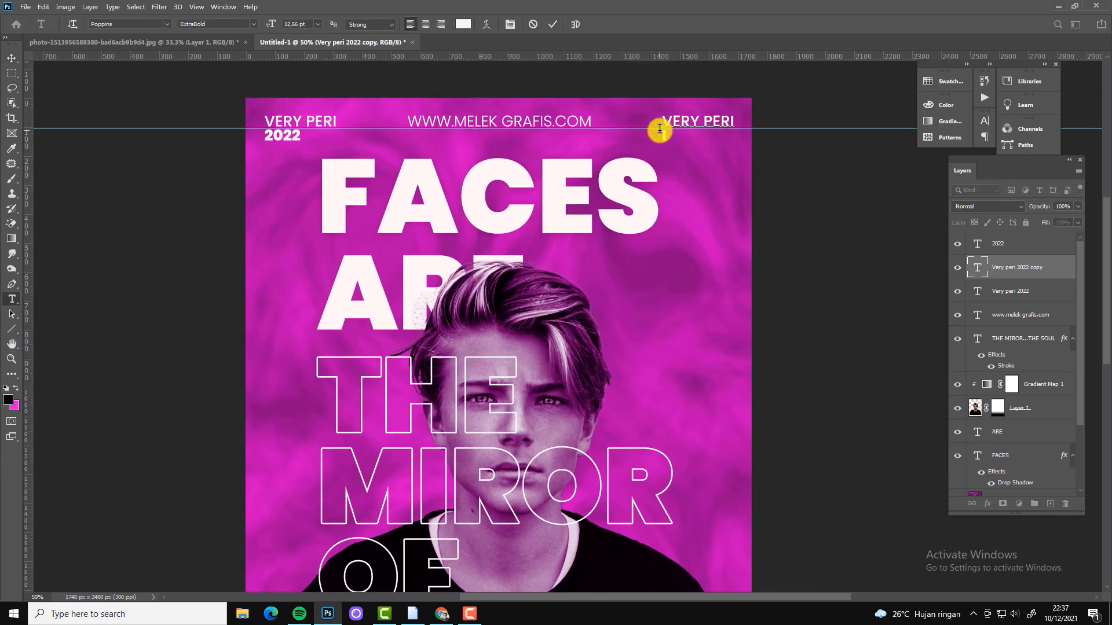
pyautogui.write('ISSUE')
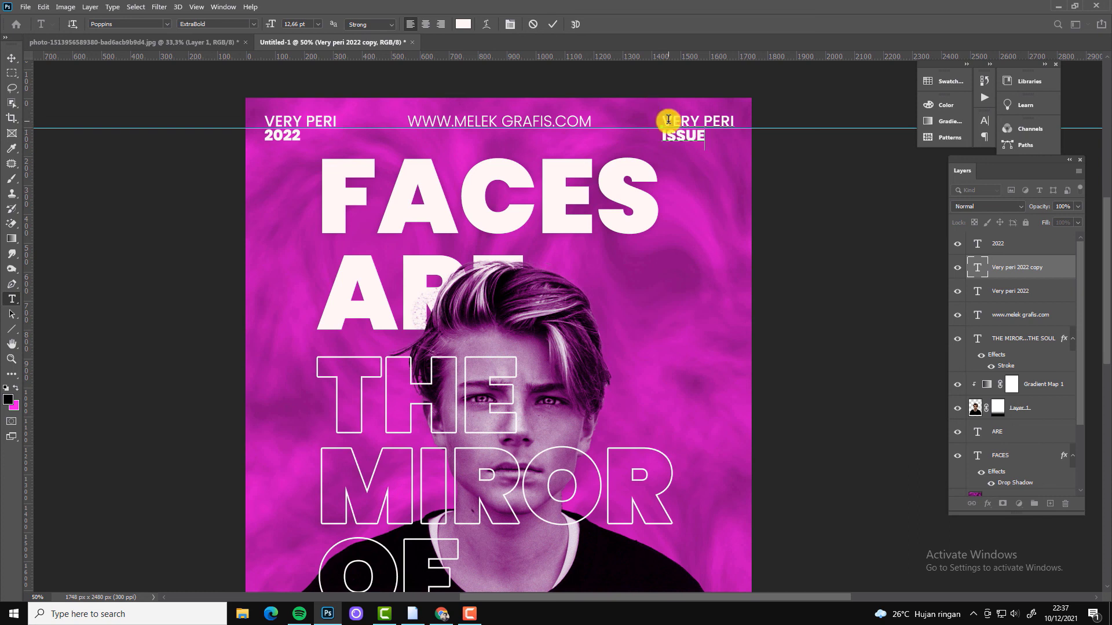
pyautogui.moveTo(663, 117); pyautogui.dragTo(750, 127)
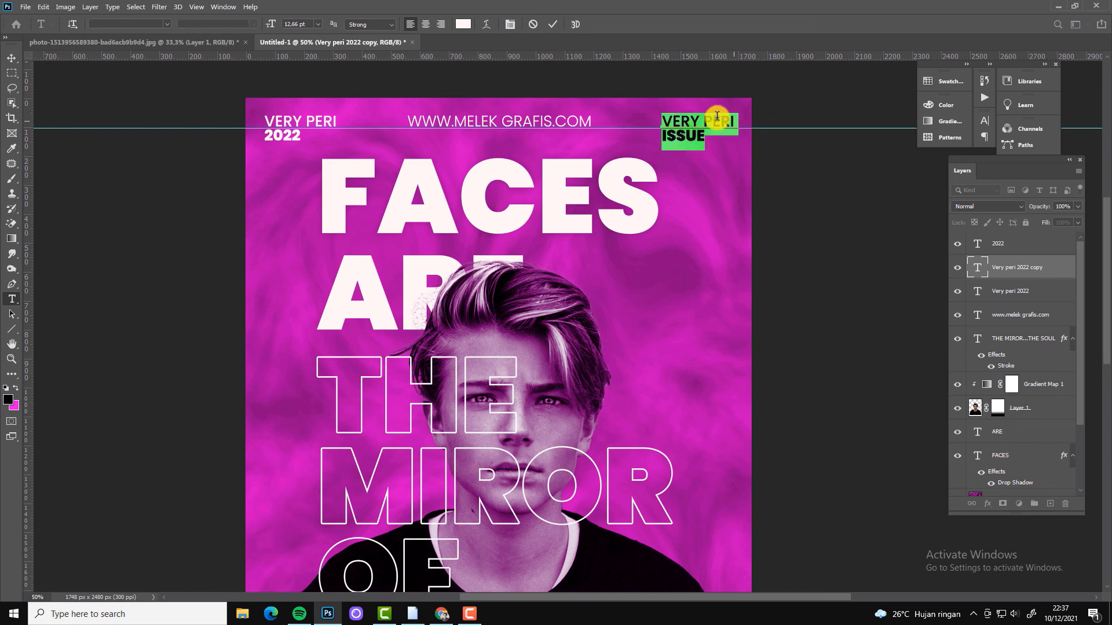
pyautogui.moveTo(661, 119); pyautogui.dragTo(755, 116)
pyautogui.write('DESIGN')
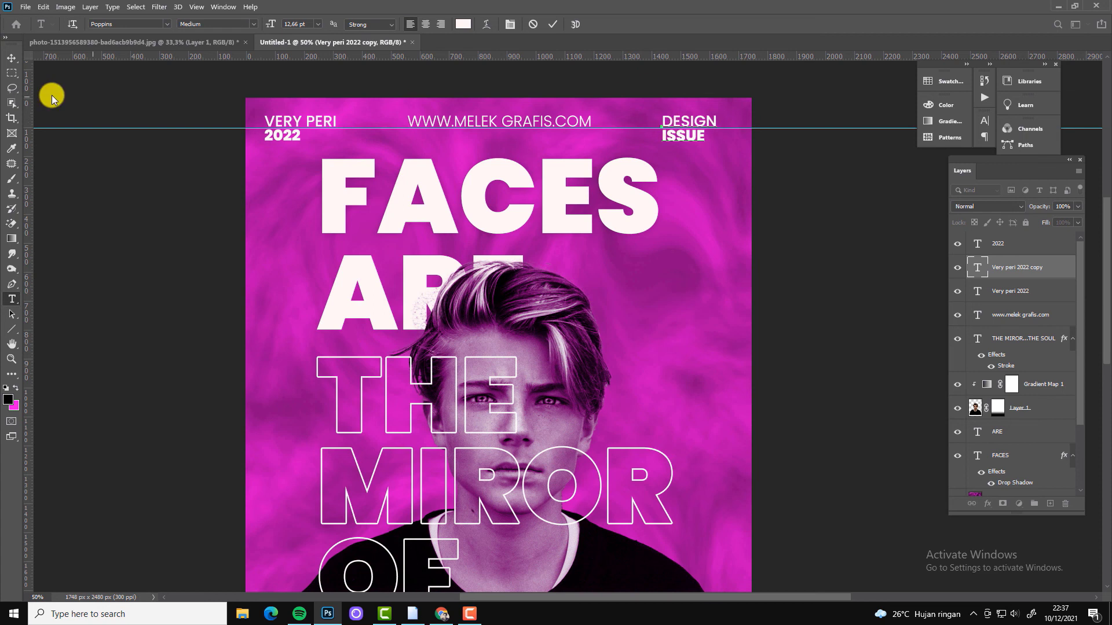
pyautogui.click(12, 58)
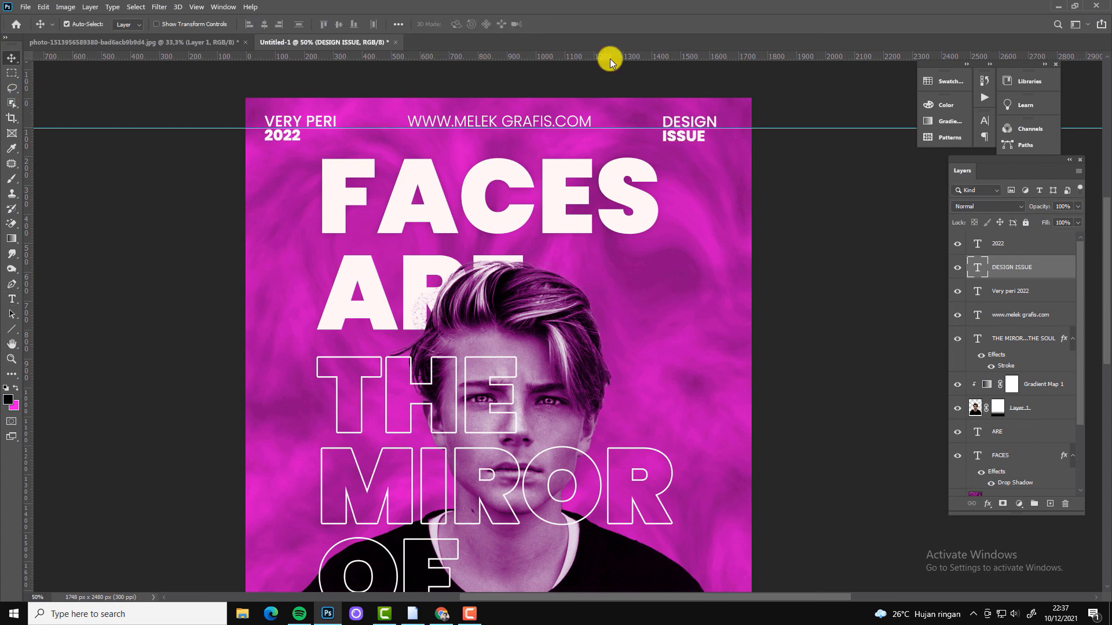
pyautogui.press('z')
pyautogui.keyDown('alt'); pyautogui.click(628, 241); pyautogui.keyUp('alt')
pyautogui.keyDown('alt'); pyautogui.click(587, 248); pyautogui.keyUp('alt')
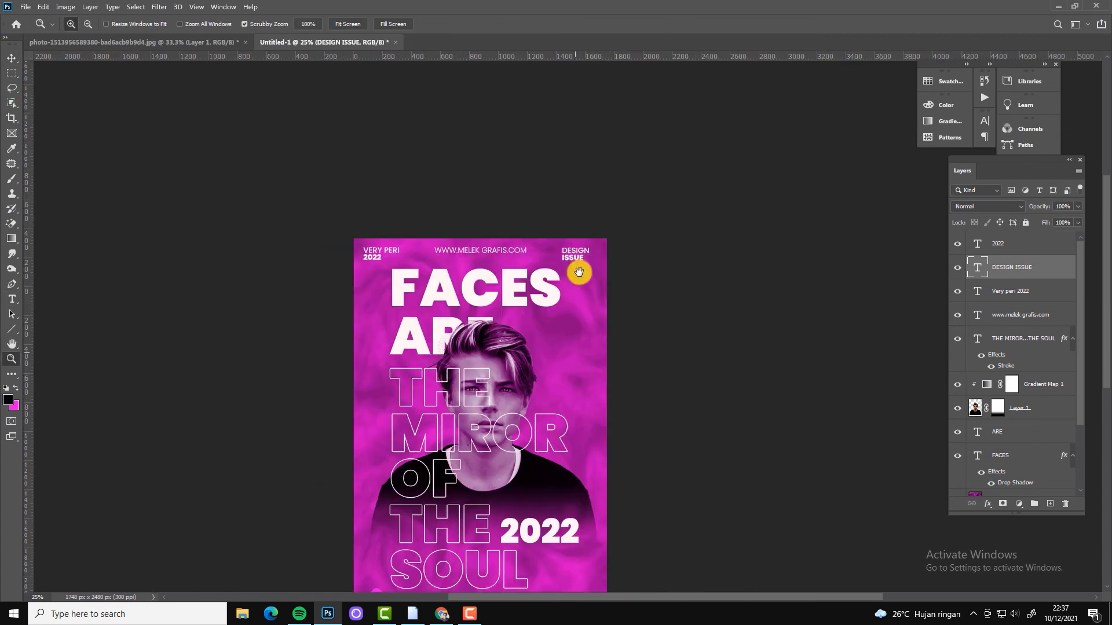